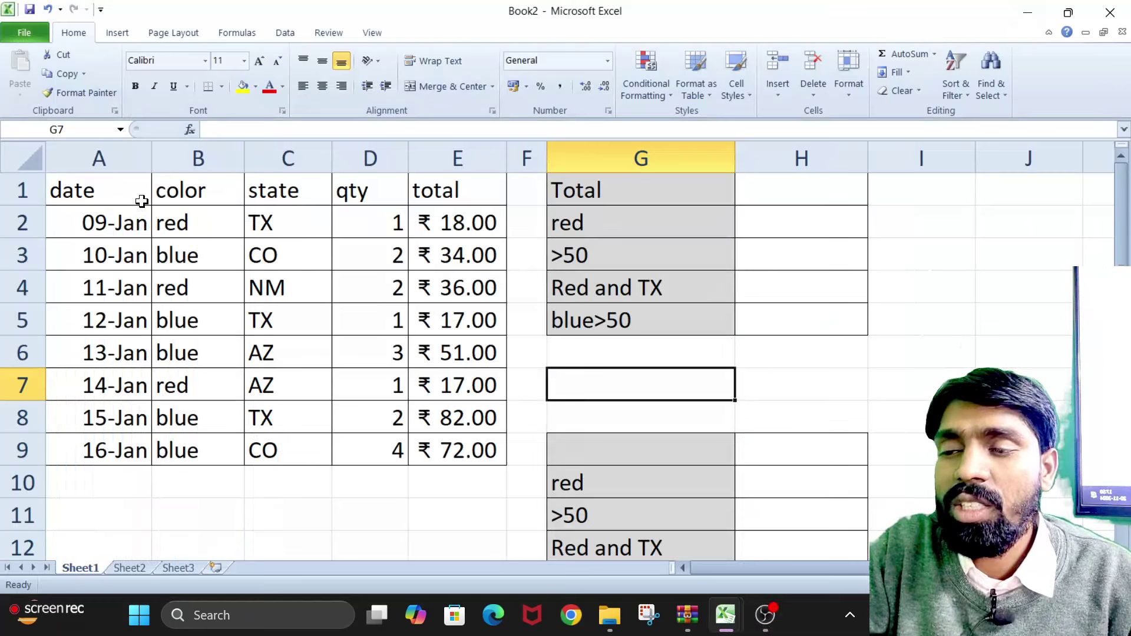
- Highlight the date, color, state, qty and total columns of the sales table
click(97, 158)
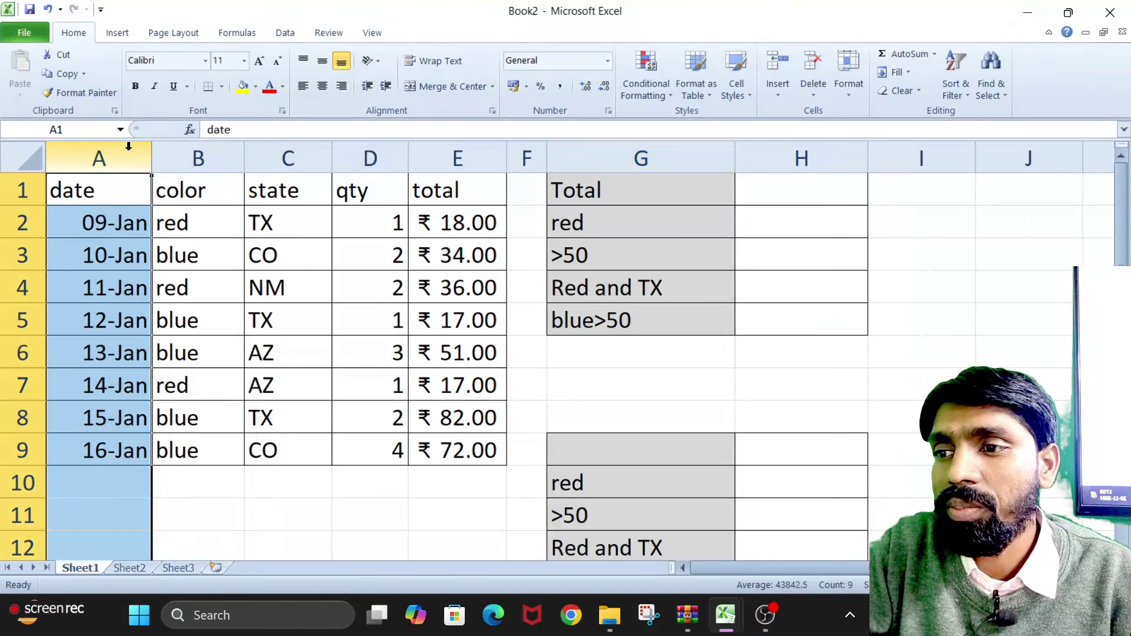
click(198, 158)
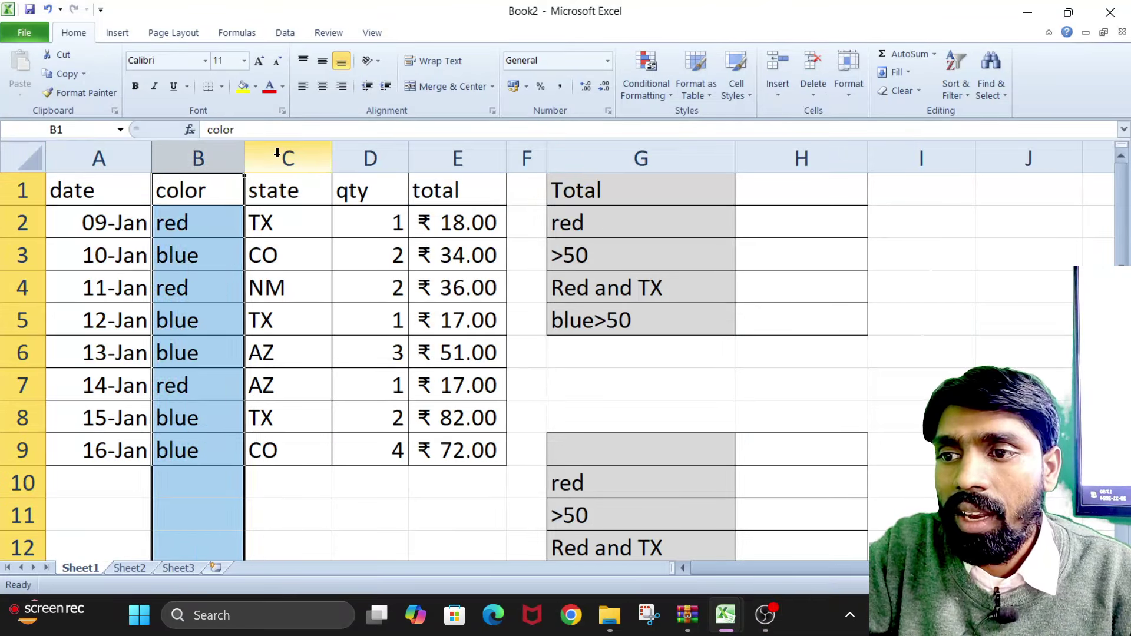
click(306, 155)
click(366, 154)
click(452, 158)
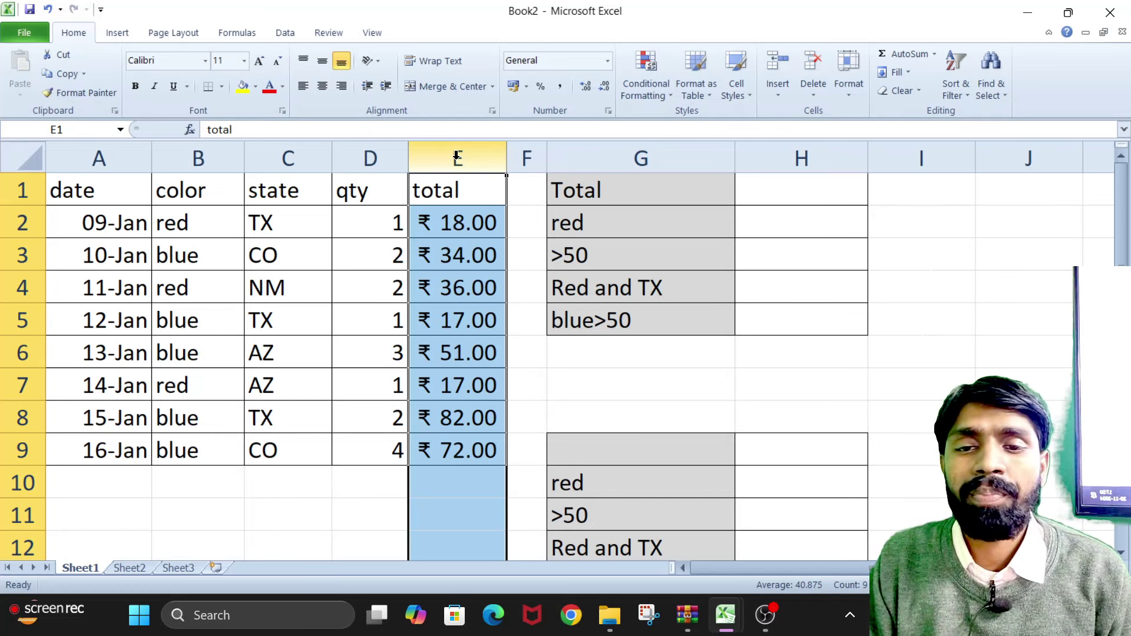
- Collapse the ribbon, then point out the date column, the G1 Total label and totals E2:E9
double_click(66, 34)
ctrl+scroll(533, 157, down, 1)
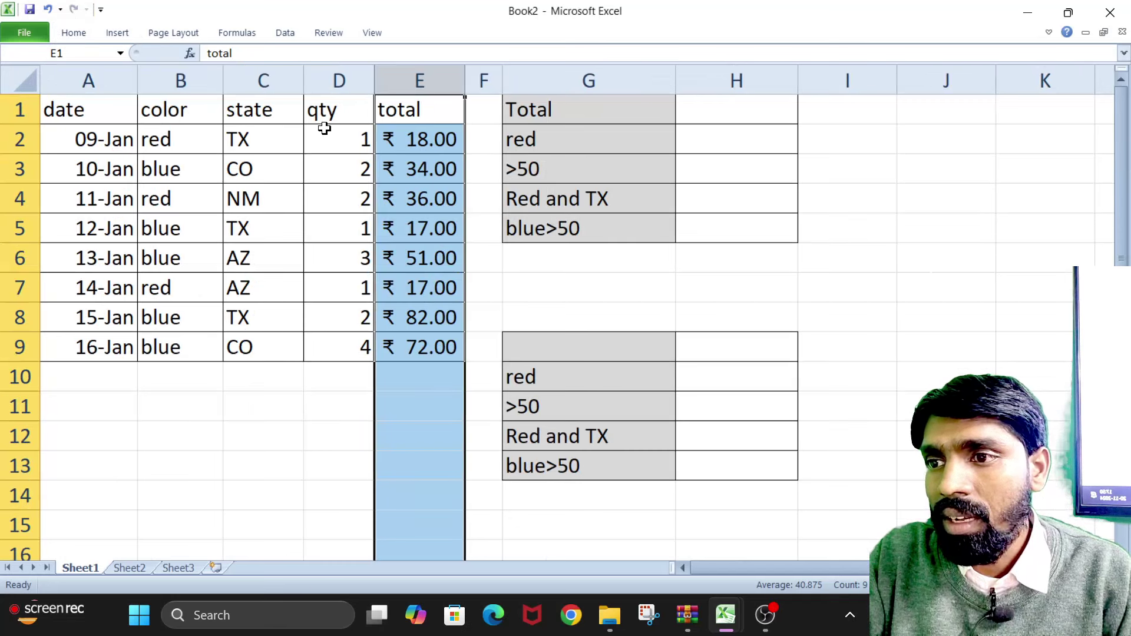
click(90, 81)
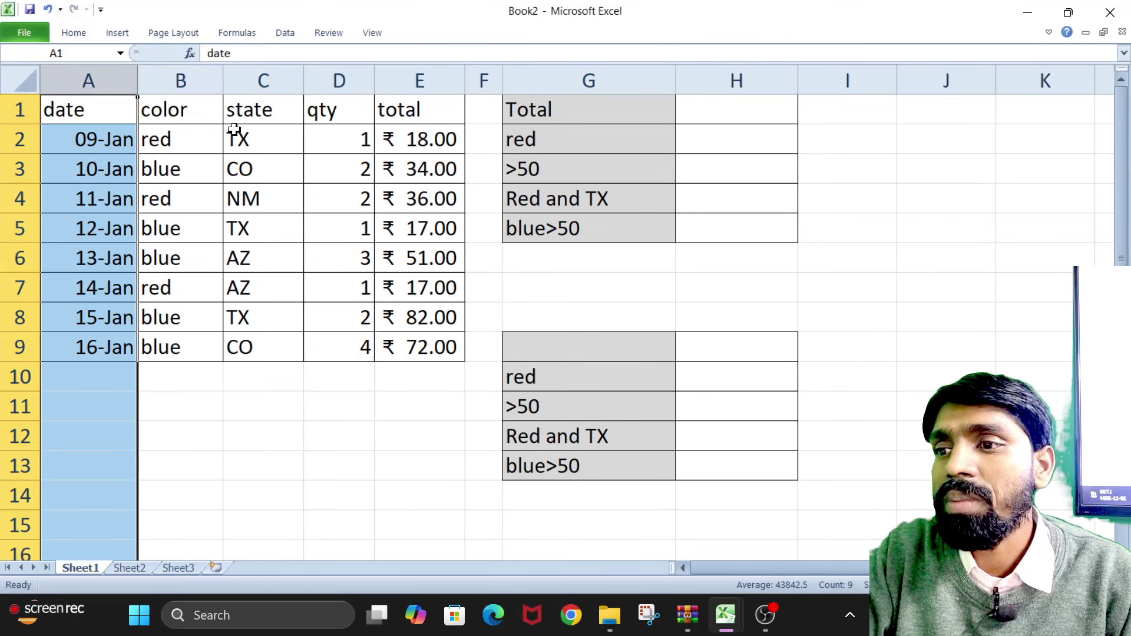
click(535, 115)
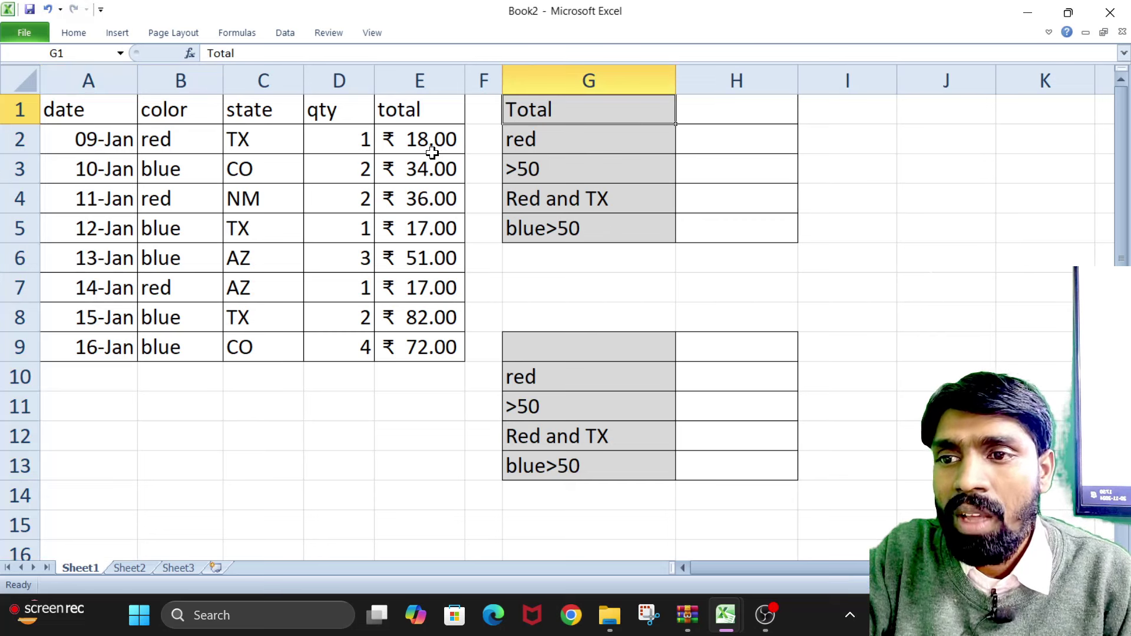
mouse_move(439, 142)
mouse_down()
mouse_move(430, 267)
mouse_move(442, 346)
mouse_up()
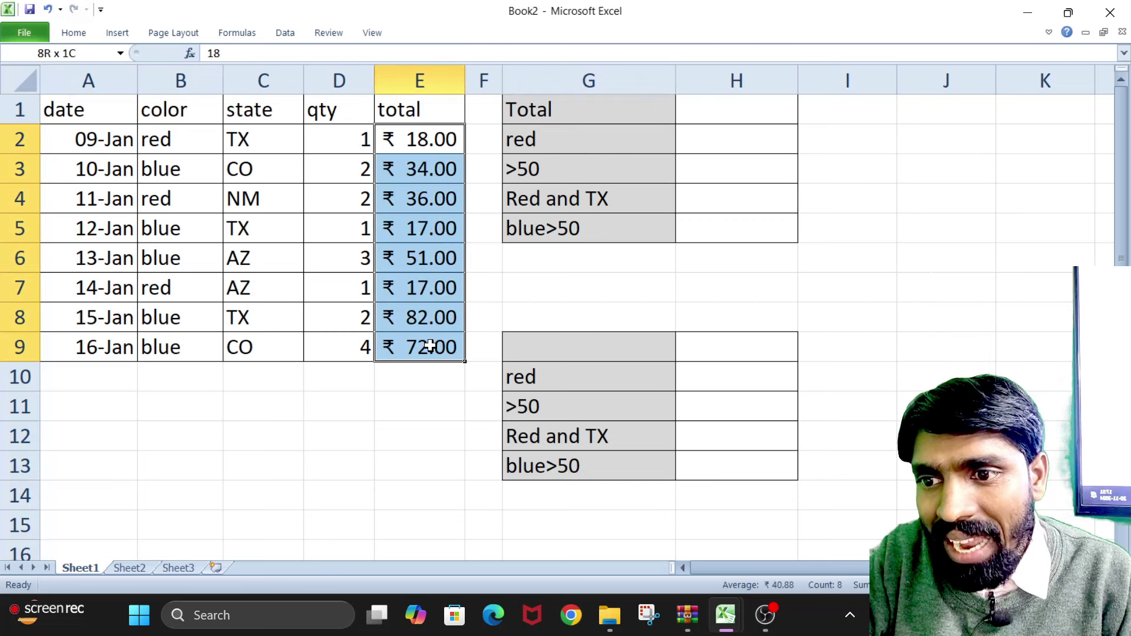
drag(451, 133, 441, 353)
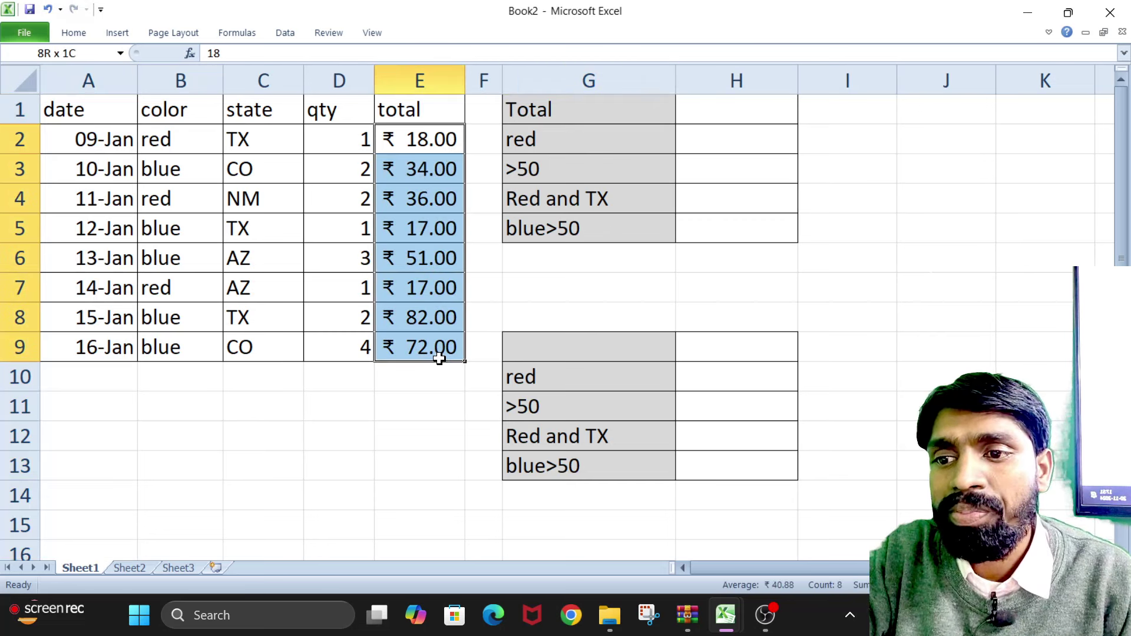
click(862, 112)
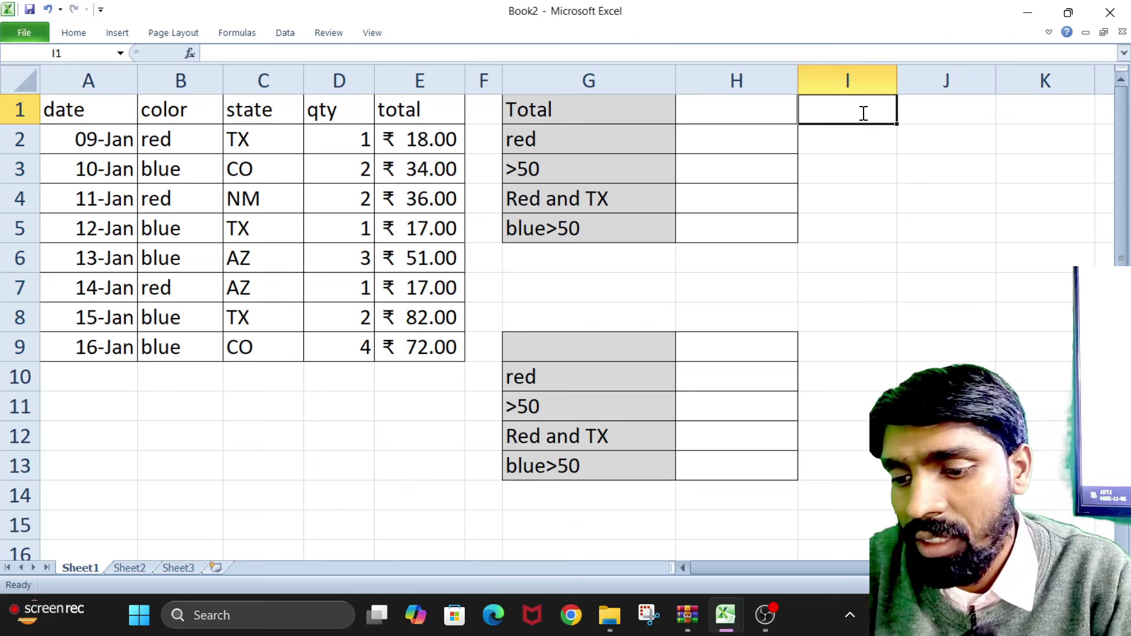
- Label I1 as SUM and enter =SUM(E2:E9) in H1, giving ₹327.00
text(SUM)
key(Return)
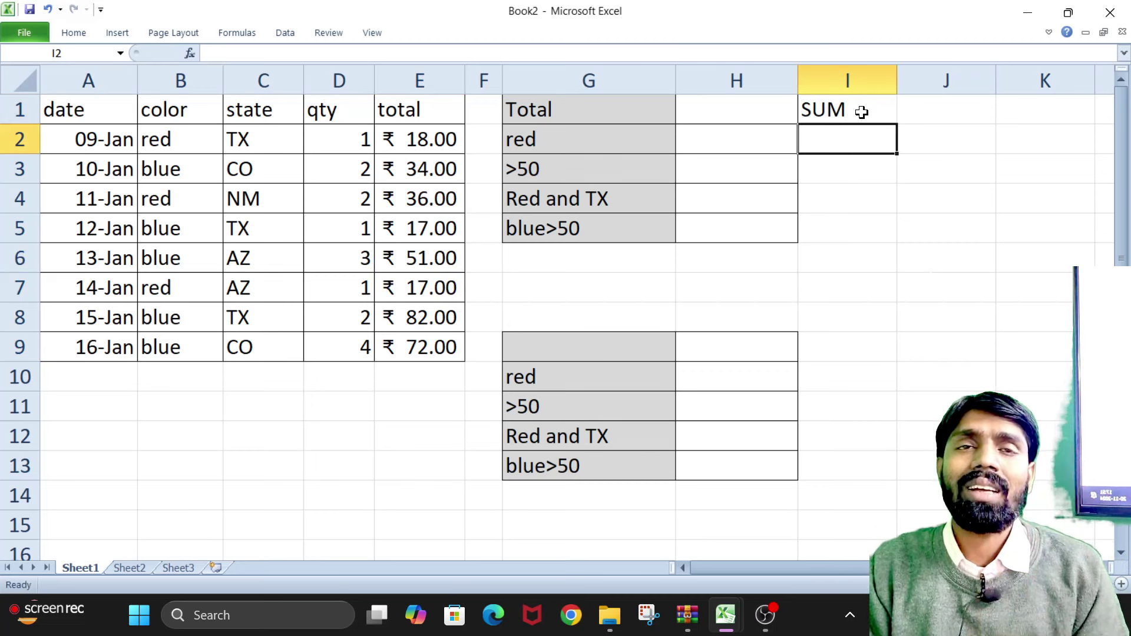
click(695, 105)
text(=SU)
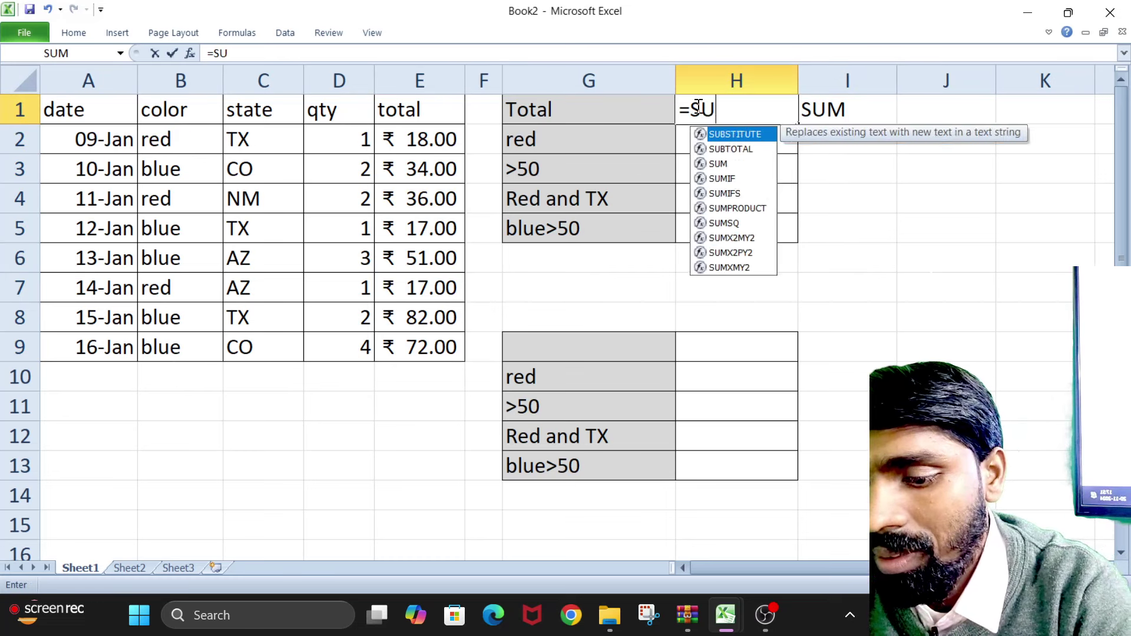
text(M()
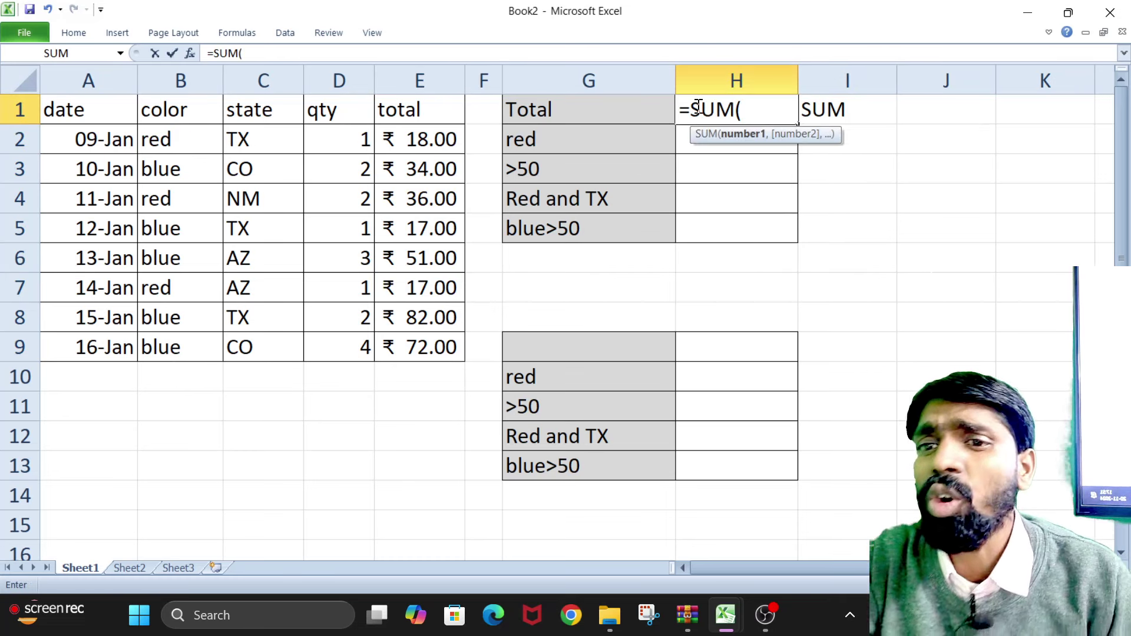
click(429, 135)
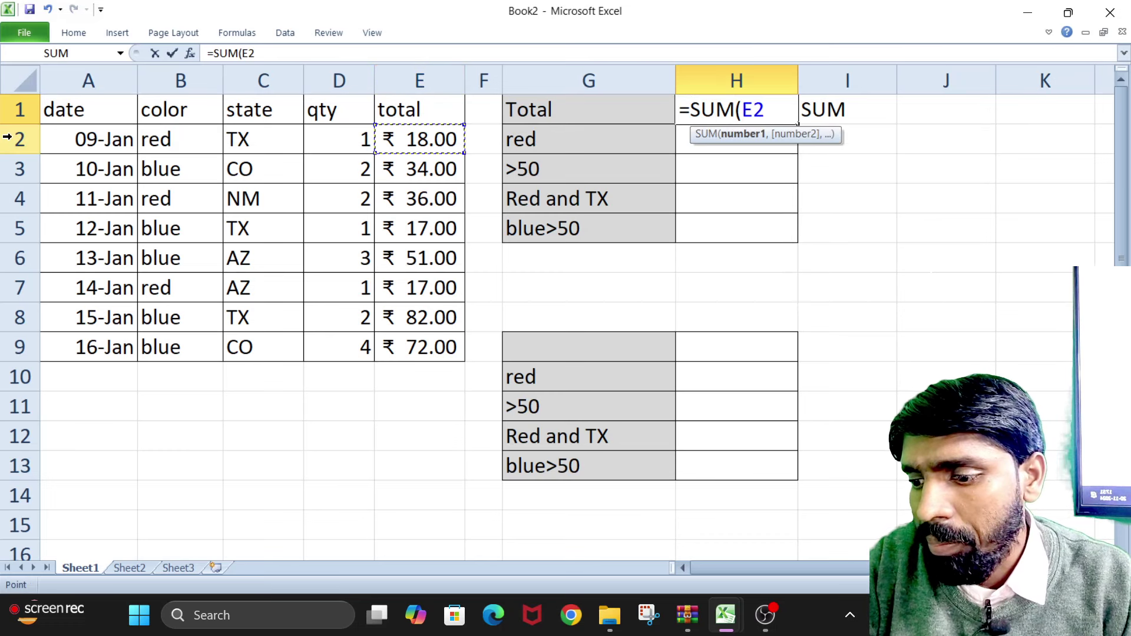
drag(28, 142, 108, 151)
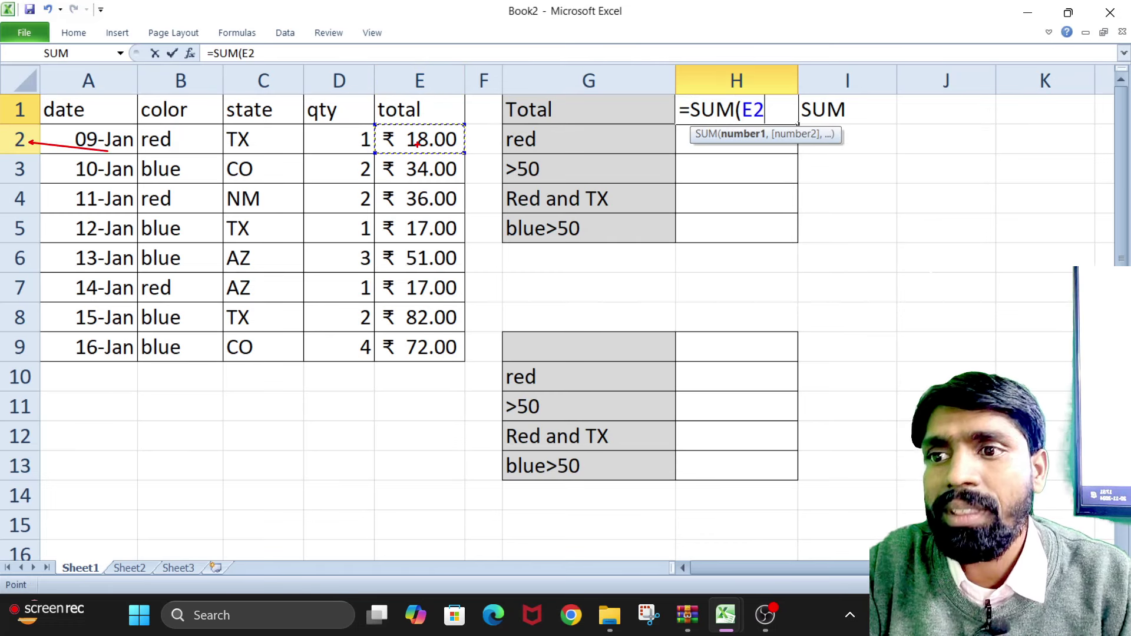
drag(372, 333, 460, 364)
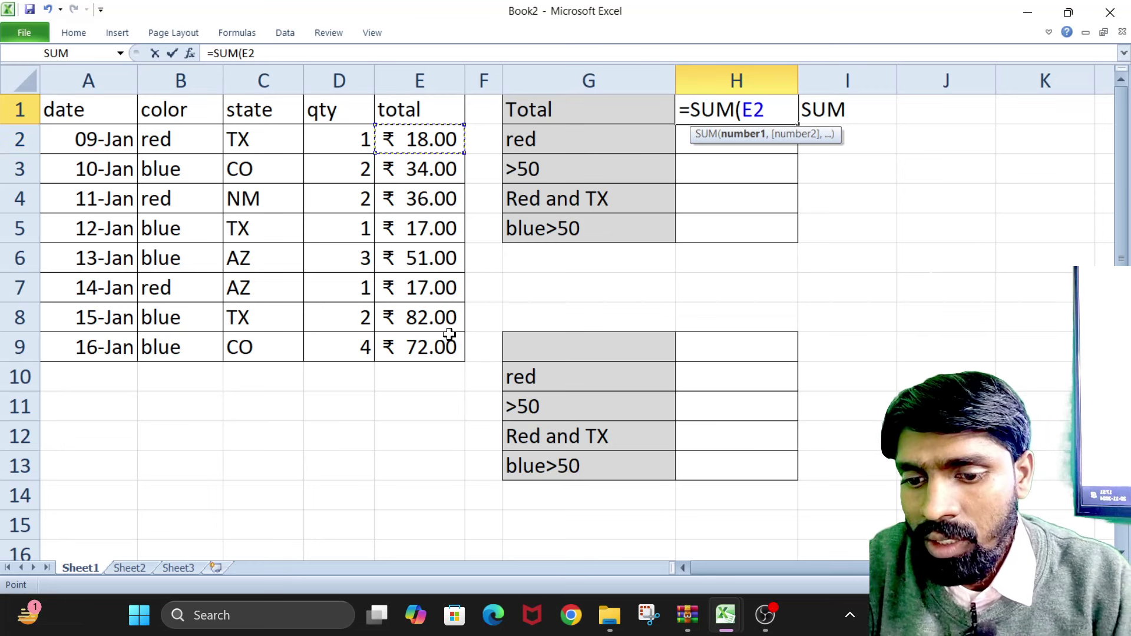
text(:E)
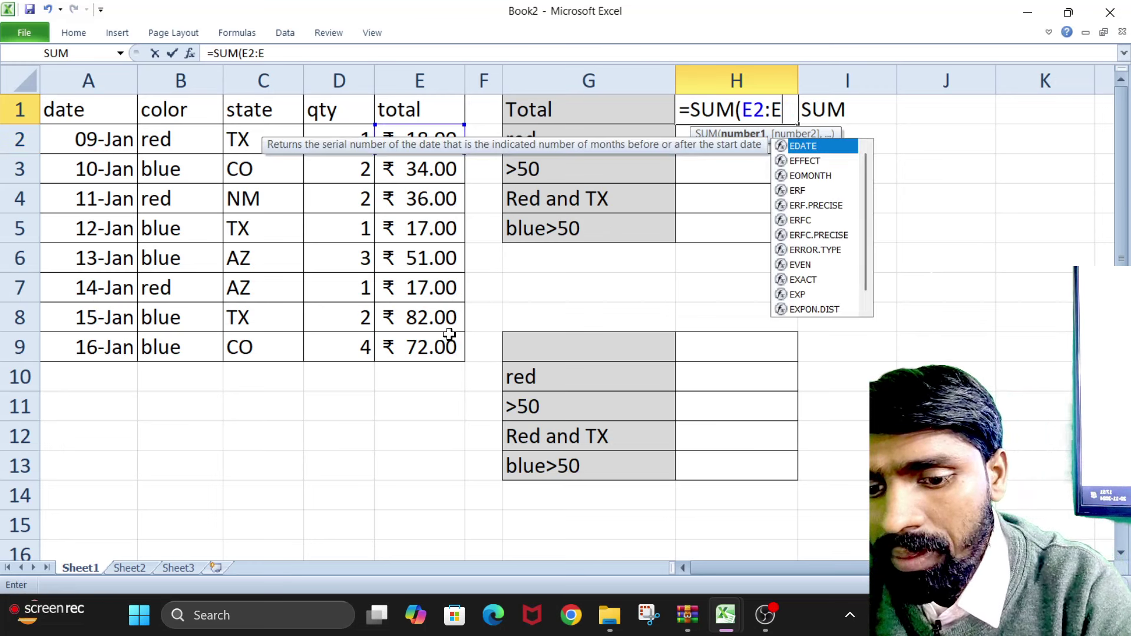
text(9)
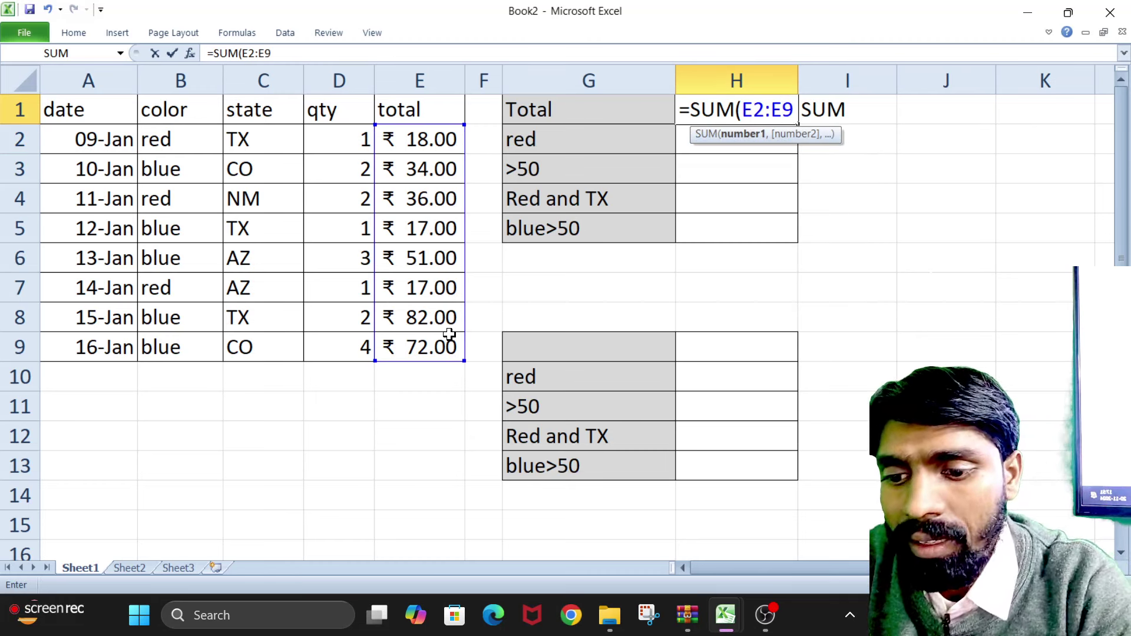
text())
key(Return)
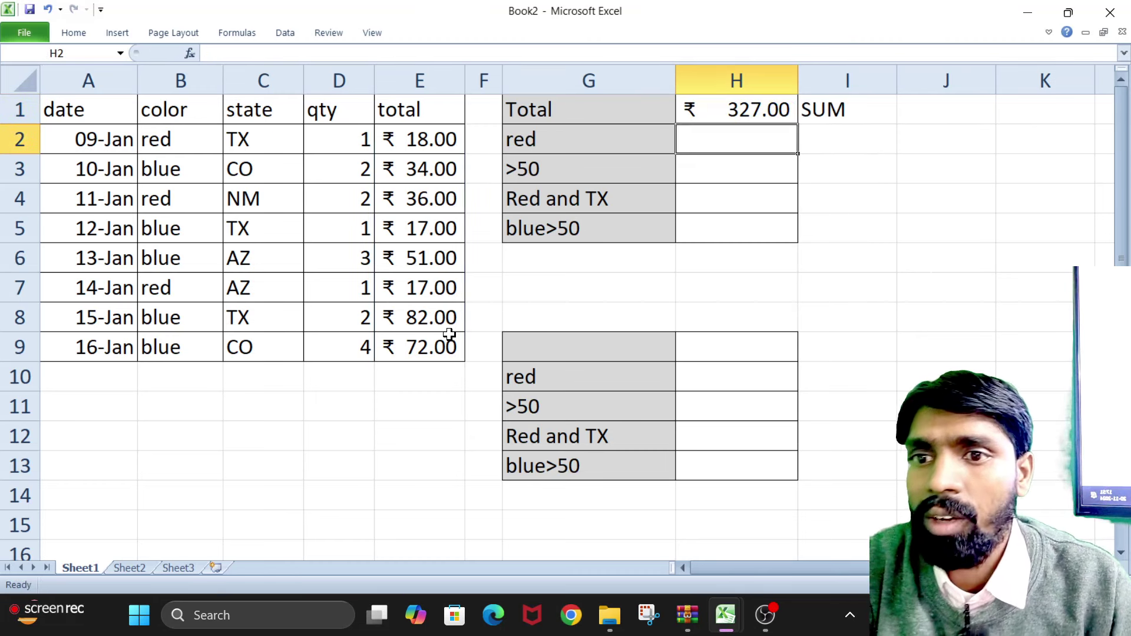
- Move the SUM label from I1 to J1 and highlight the E2:E9 totals
click(852, 113)
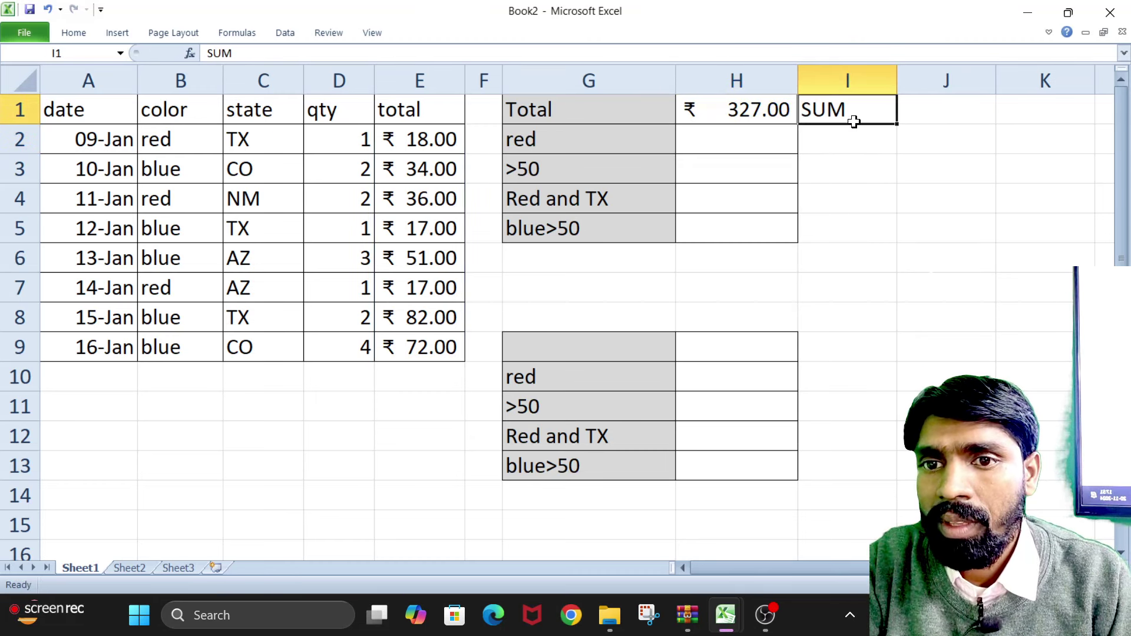
drag(855, 125, 920, 127)
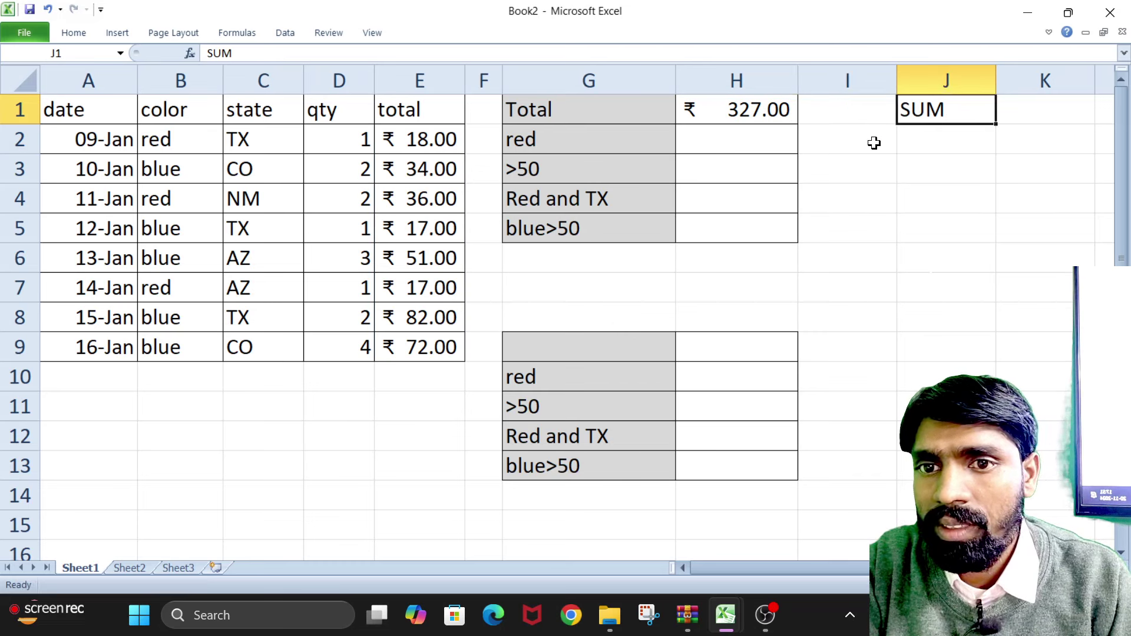
click(766, 168)
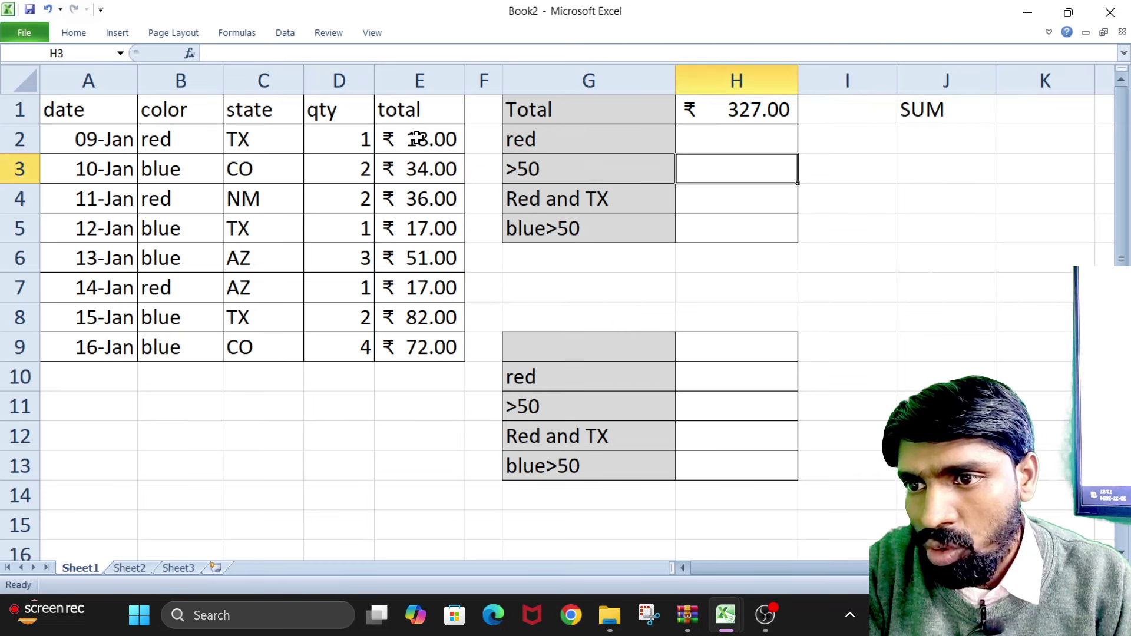
drag(417, 139, 429, 341)
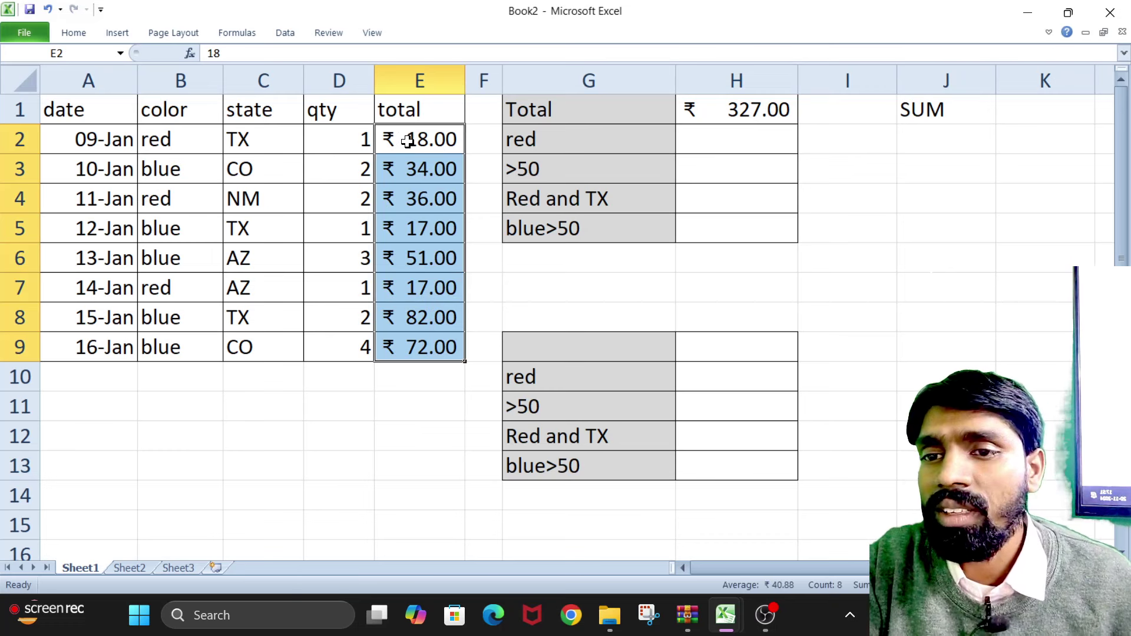
click(732, 134)
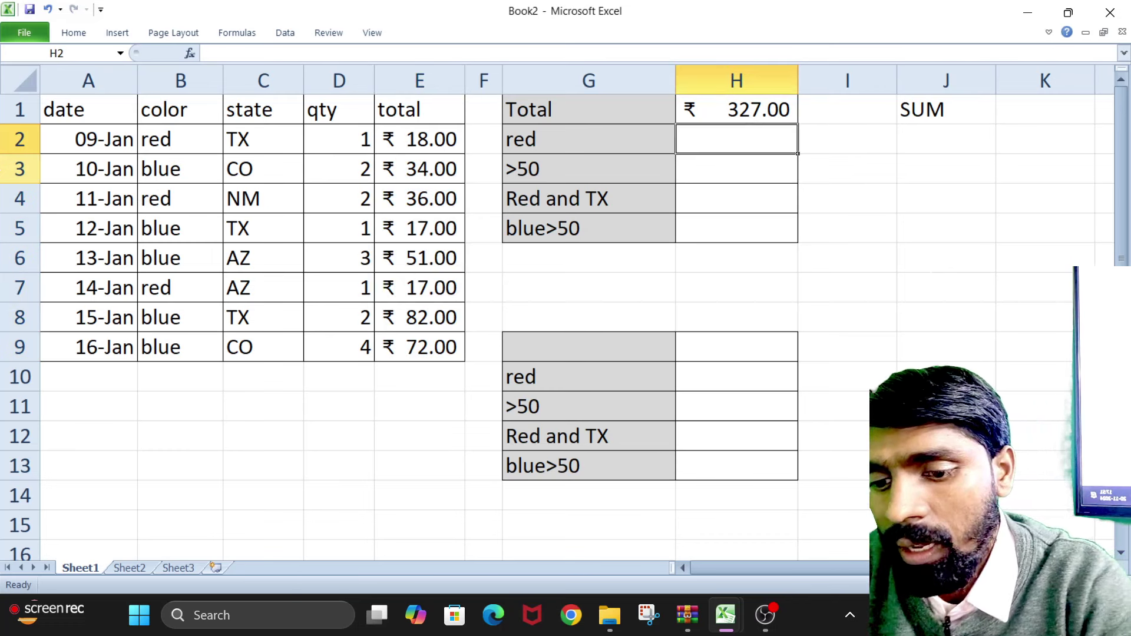
- Enter =SUMIF(B2:B9,"RED",E2:E9) in H2 to total red sales, giving ₹71.00
text(=COU)
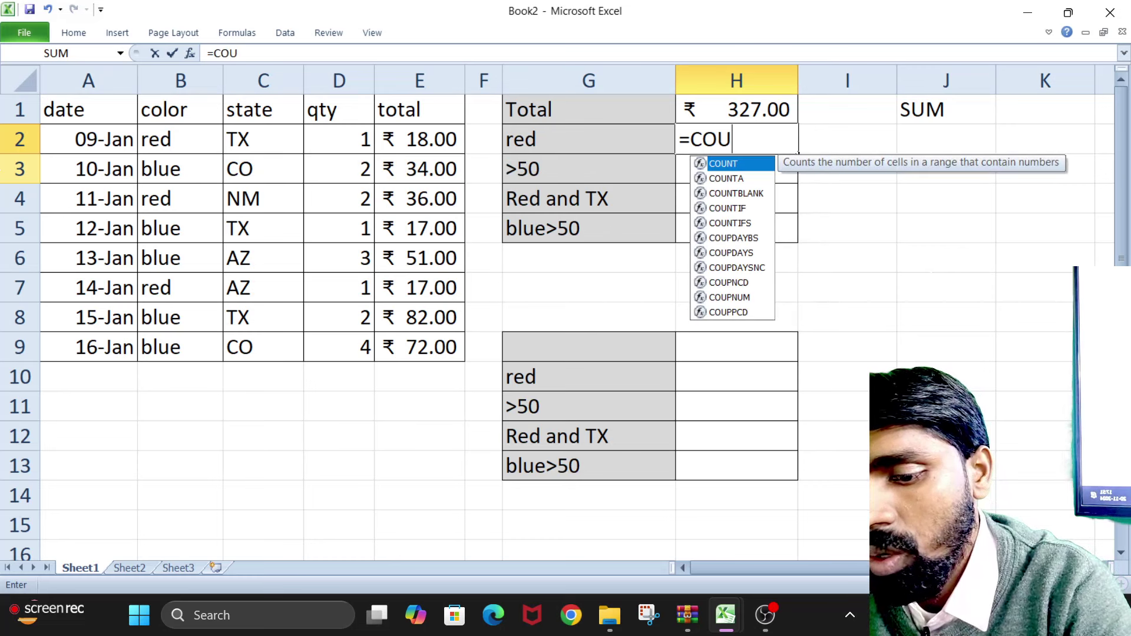
key(BackSpace)
key(BackSpace)
key(BackSpace)
text(SUM)
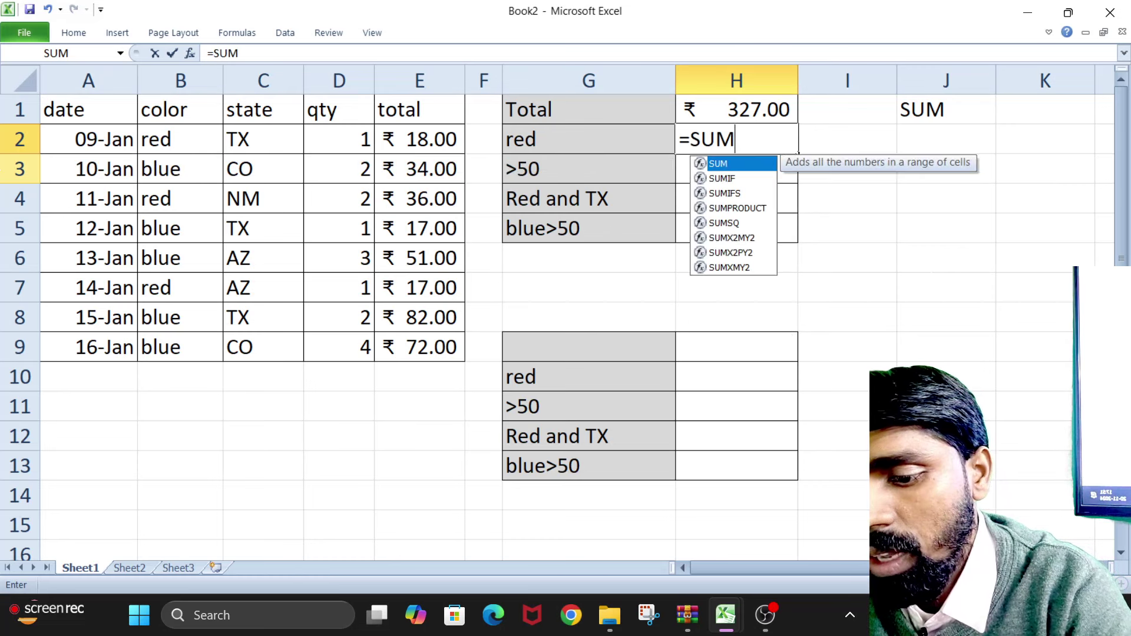
text(IF)
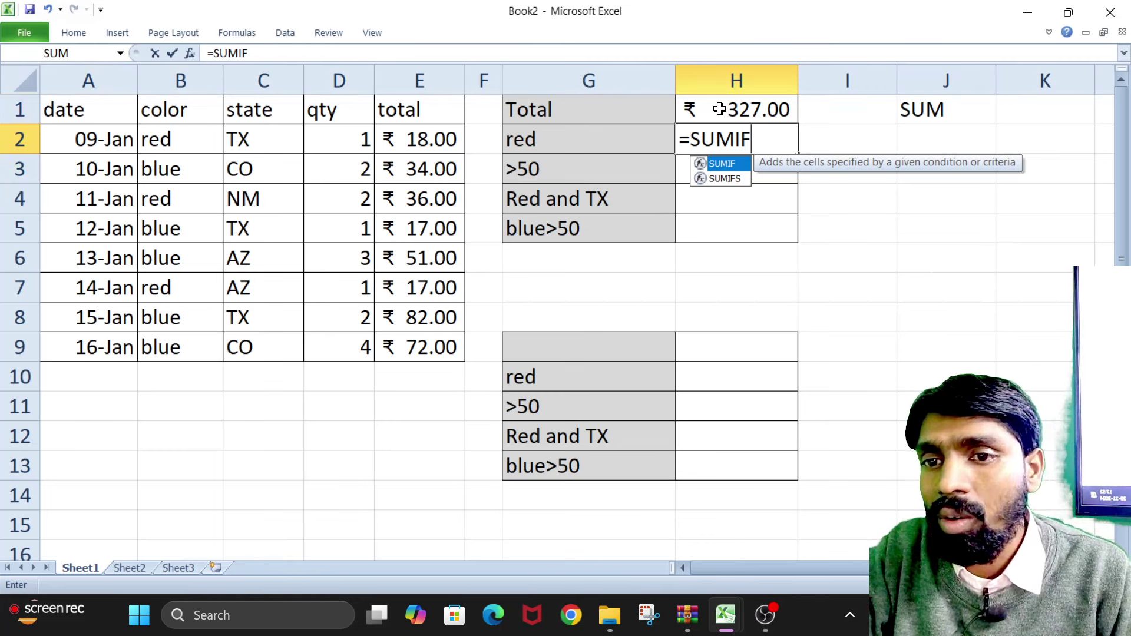
text(()
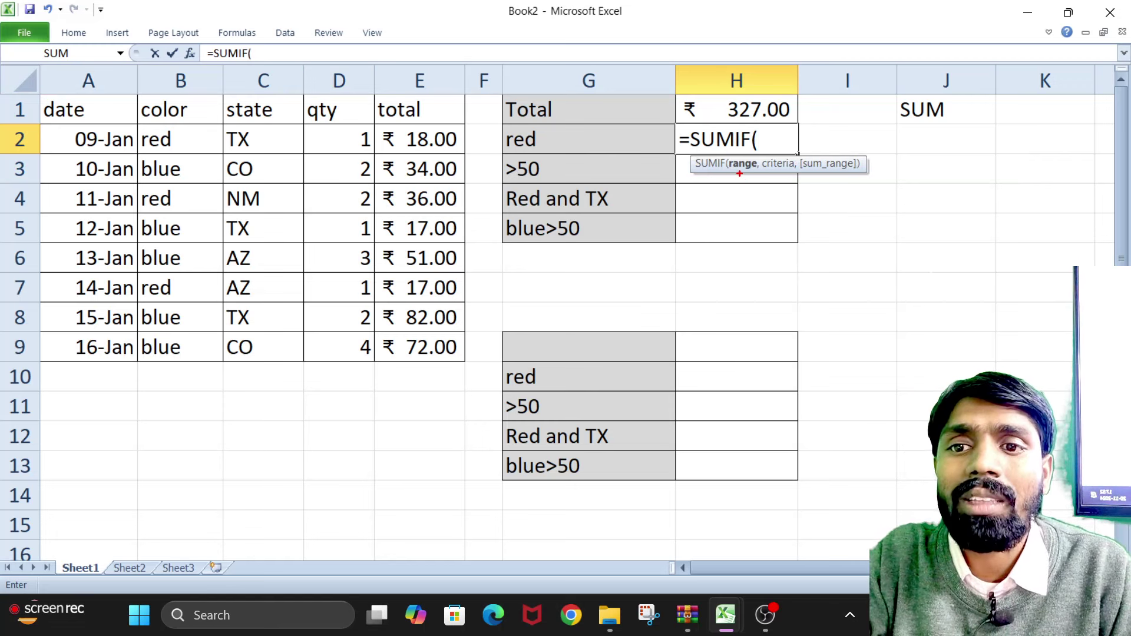
mouse_move(739, 173)
mouse_down()
mouse_move(740, 244)
mouse_move(782, 232)
mouse_up()
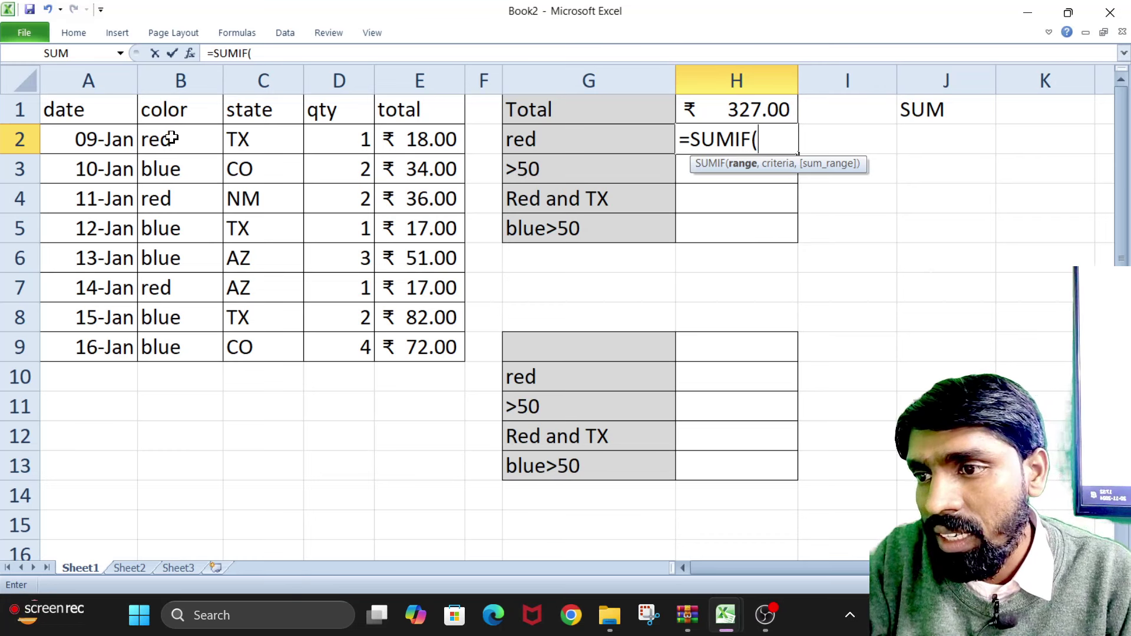
drag(159, 139, 180, 332)
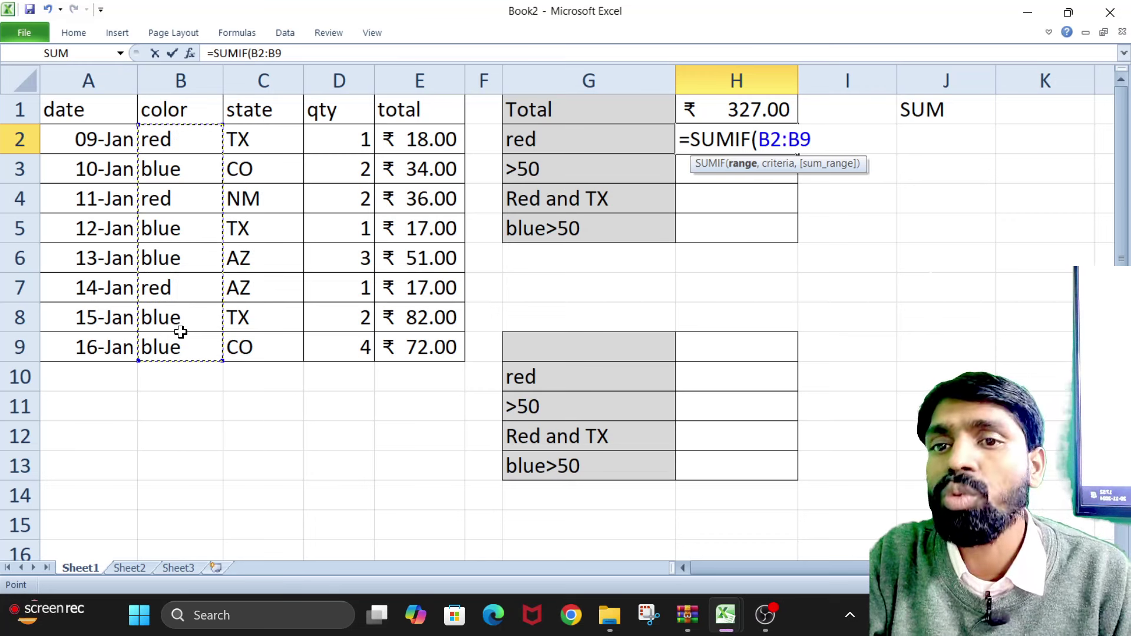
text(,)
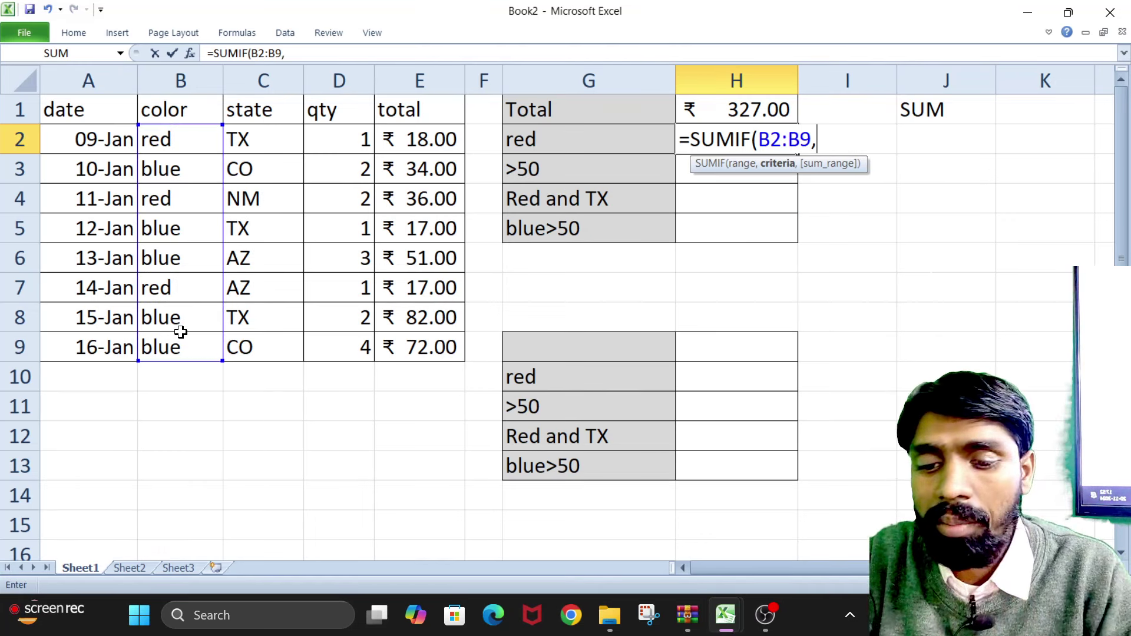
text(")
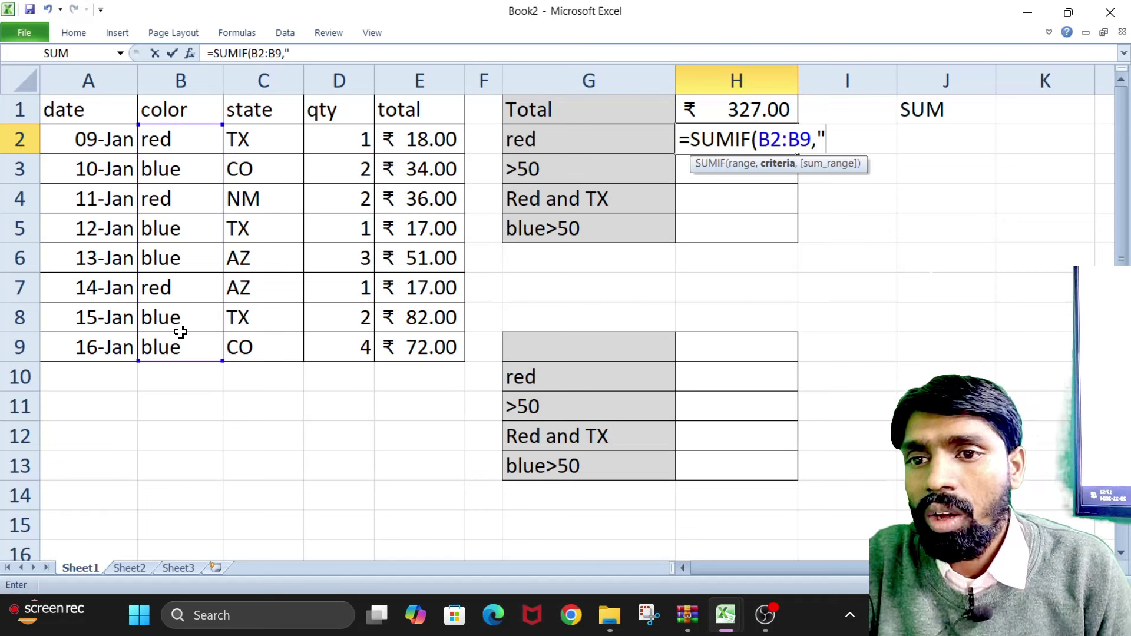
text(RED)
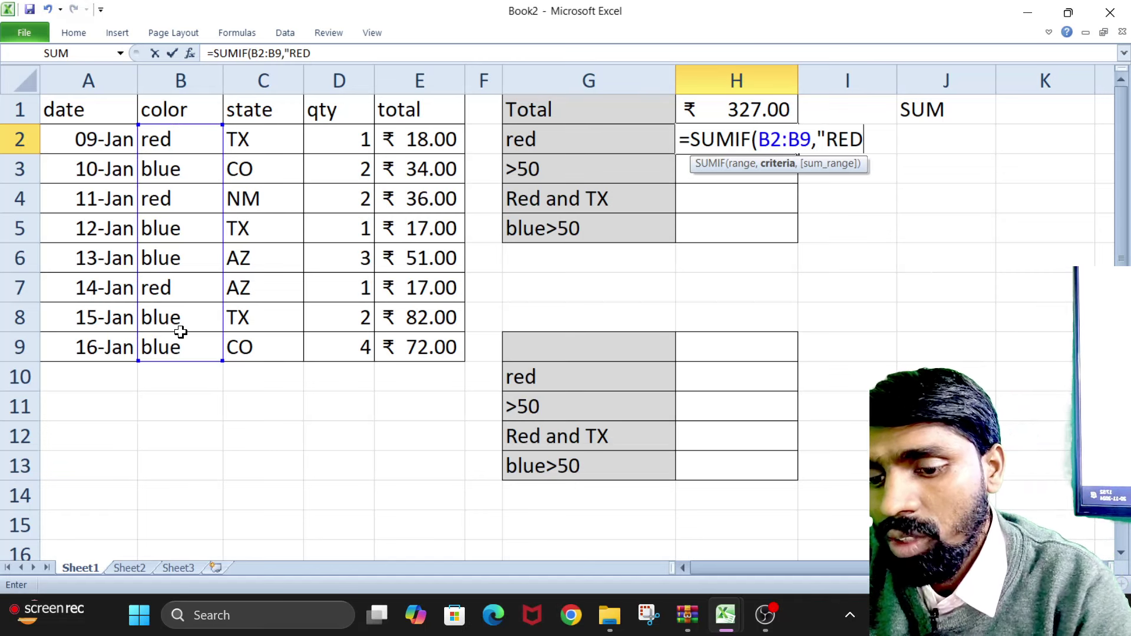
text(",)
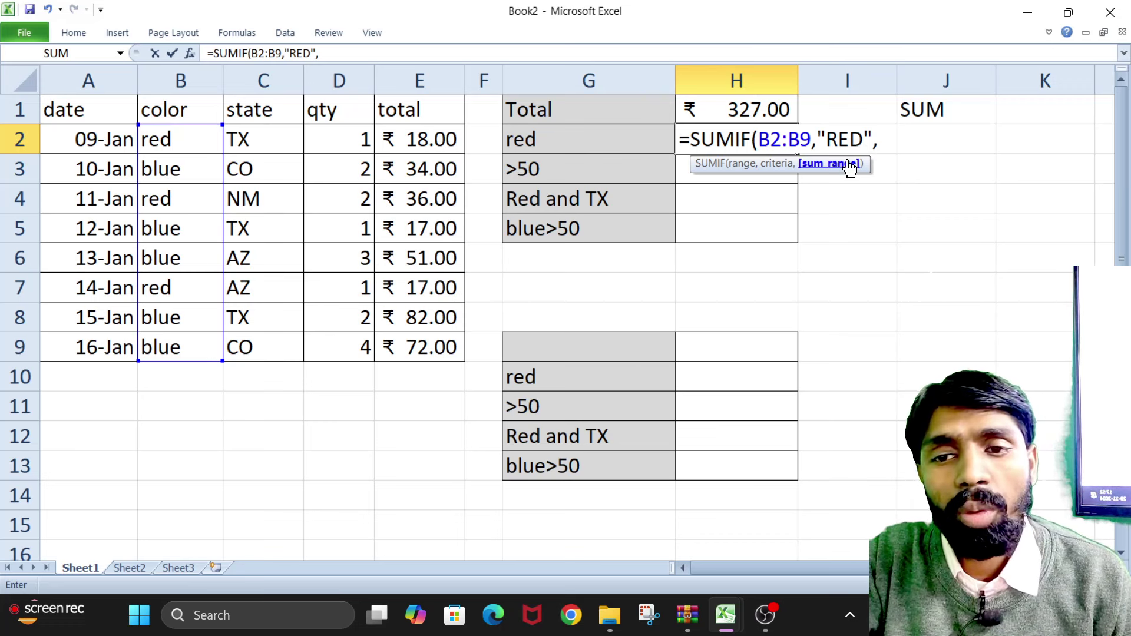
drag(423, 140, 427, 348)
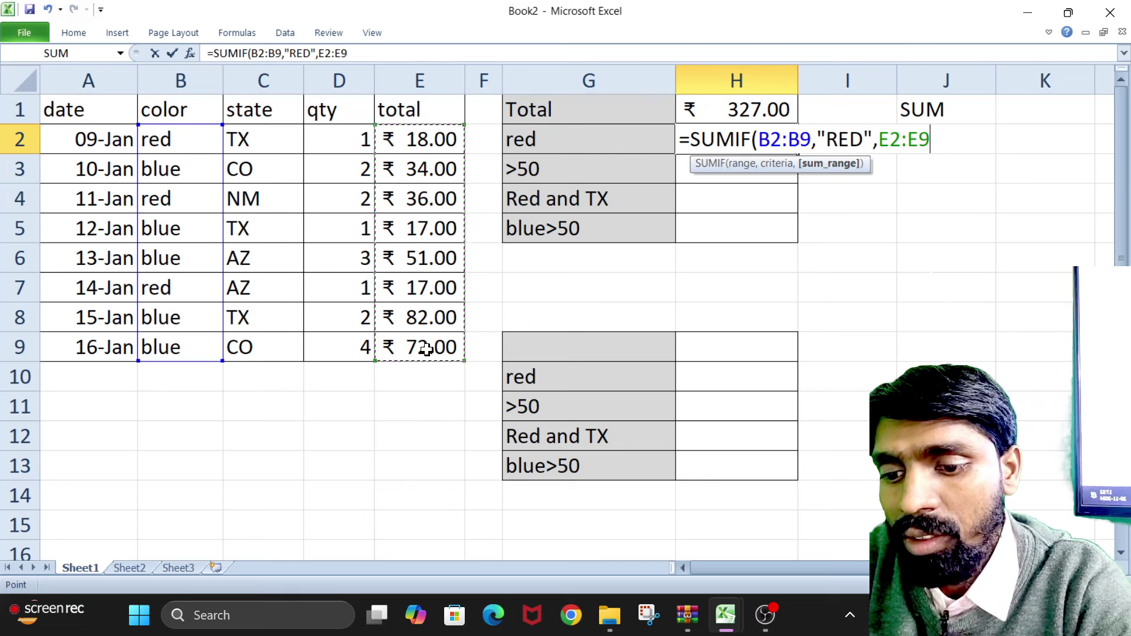
text())
key(Return)
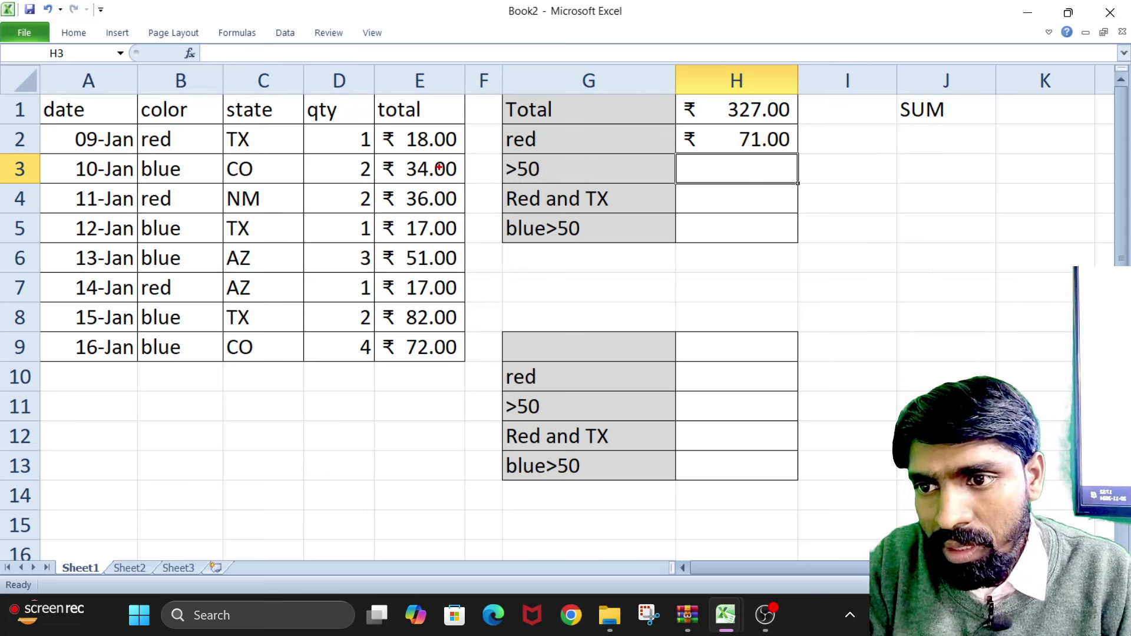
drag(803, 105, 841, 95)
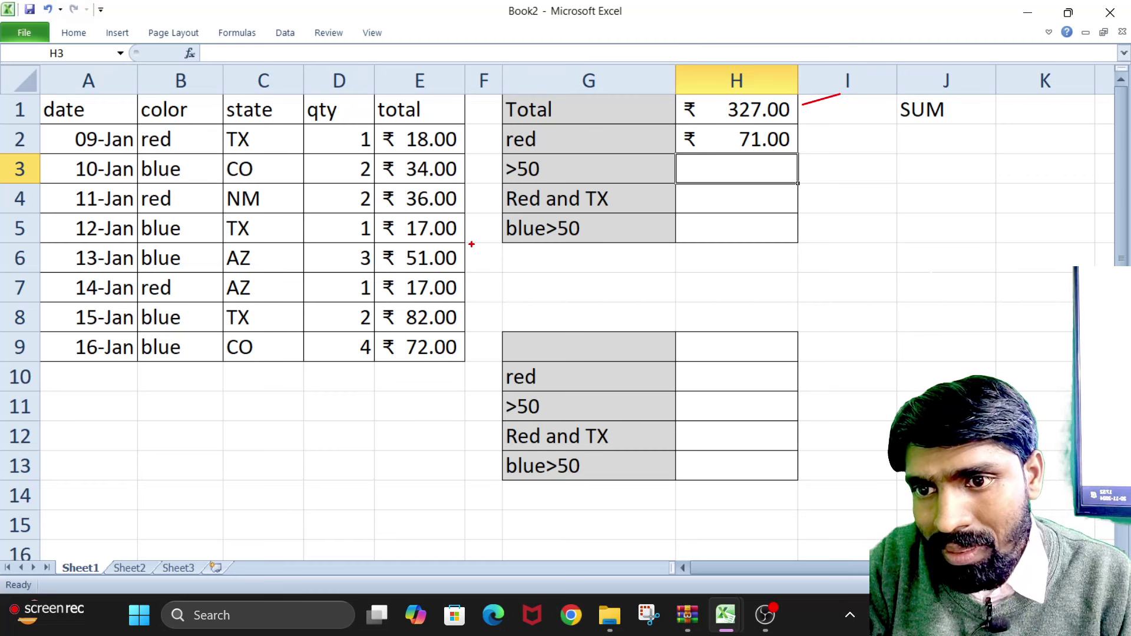
drag(504, 159, 553, 178)
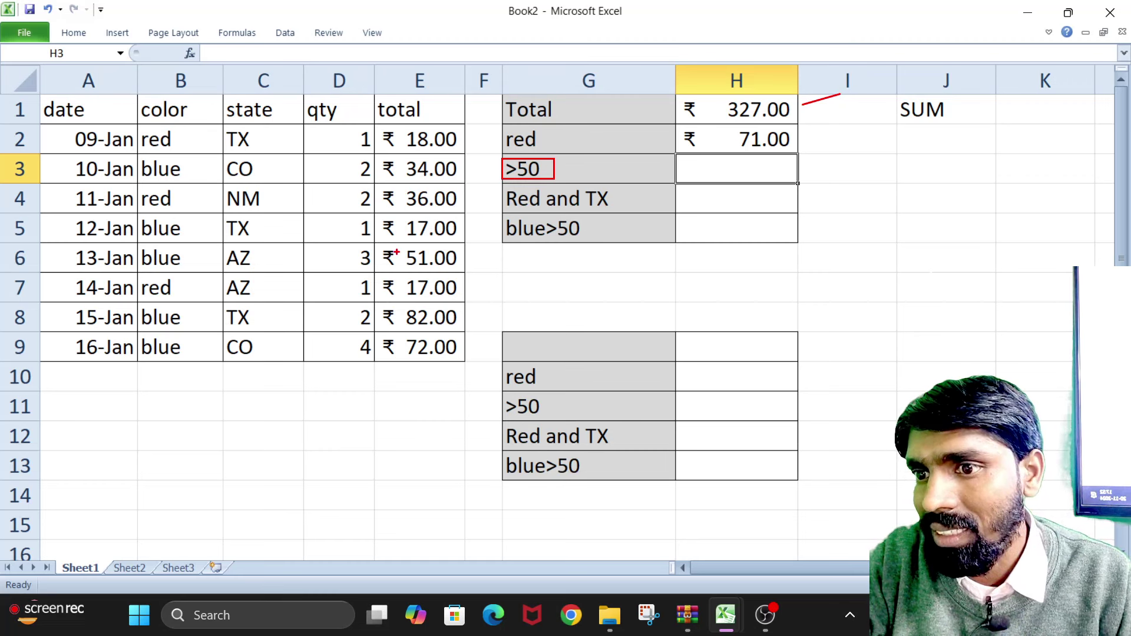
drag(372, 306, 474, 330)
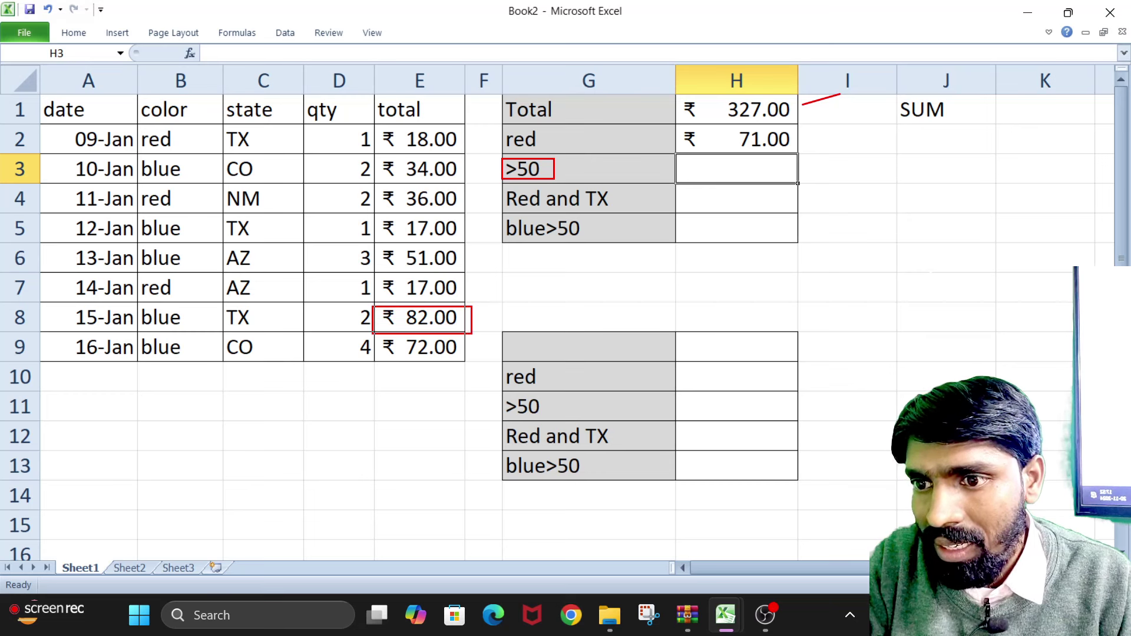
drag(390, 342, 476, 358)
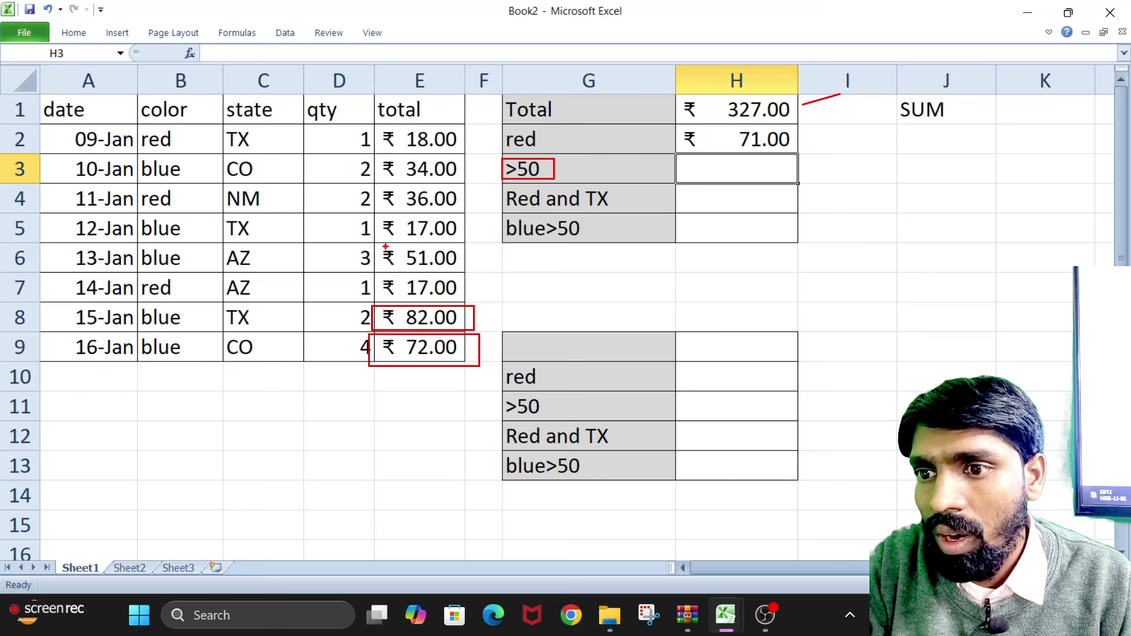
drag(385, 246, 468, 272)
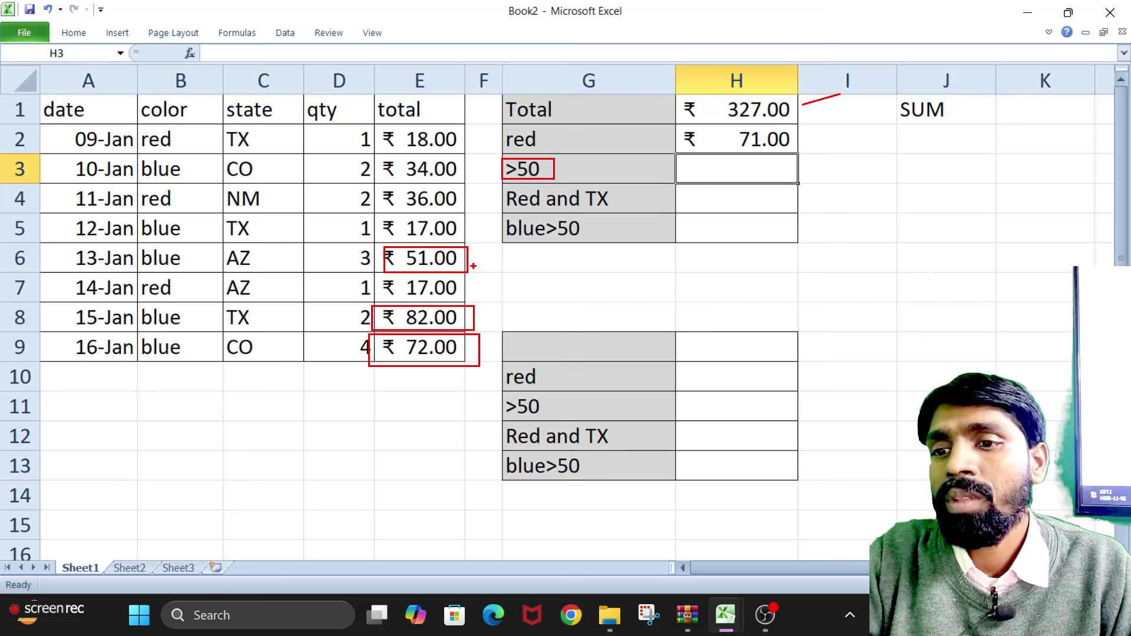
key(Escape)
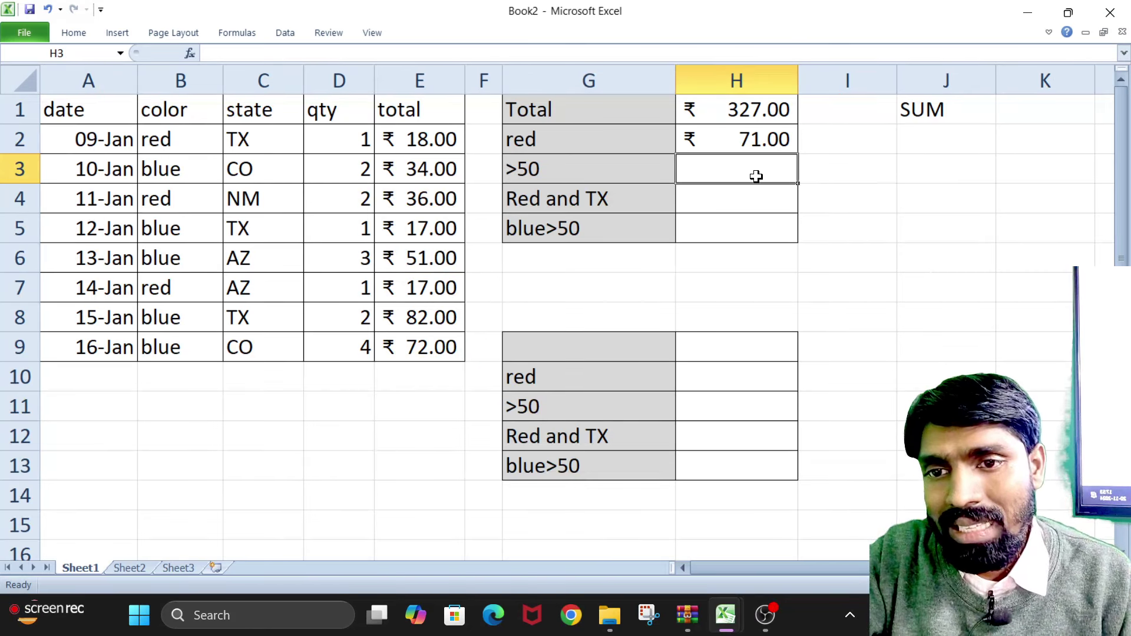
- Enter =SUMIF(E2:E9,">50") in H3, showing ₹205.00 for totals above 50
text(=S)
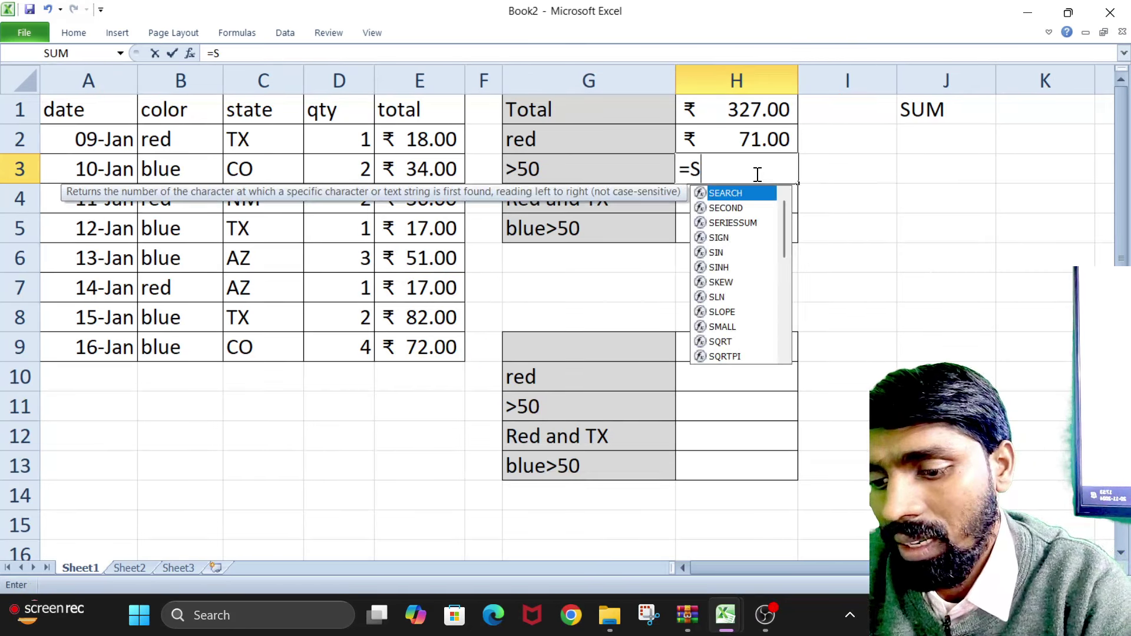
text(UMIF()
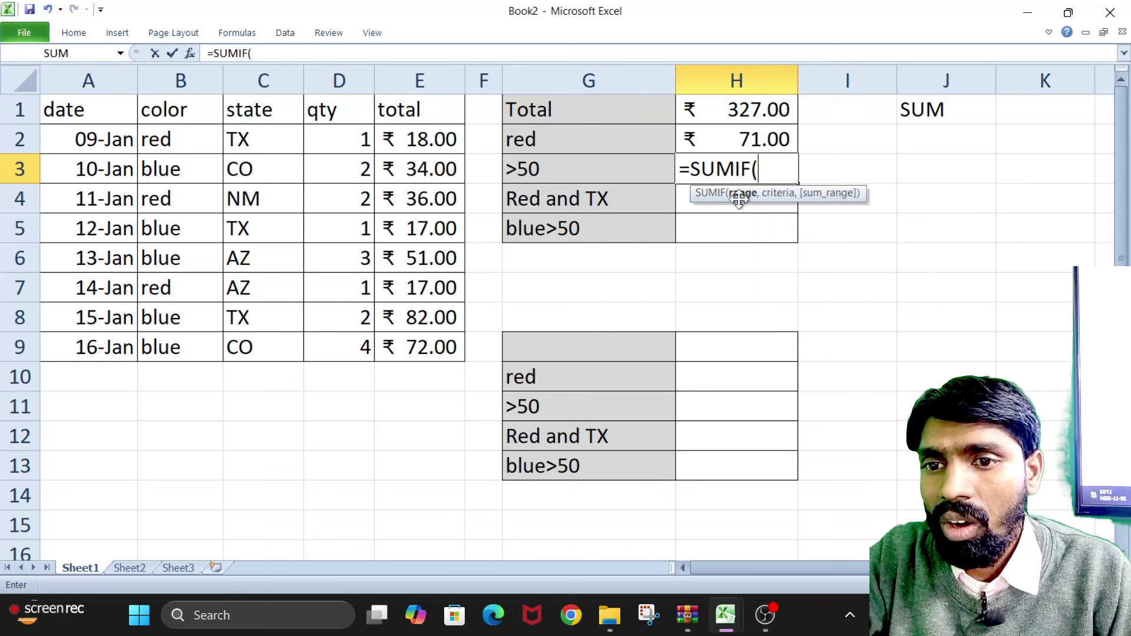
drag(416, 141, 422, 344)
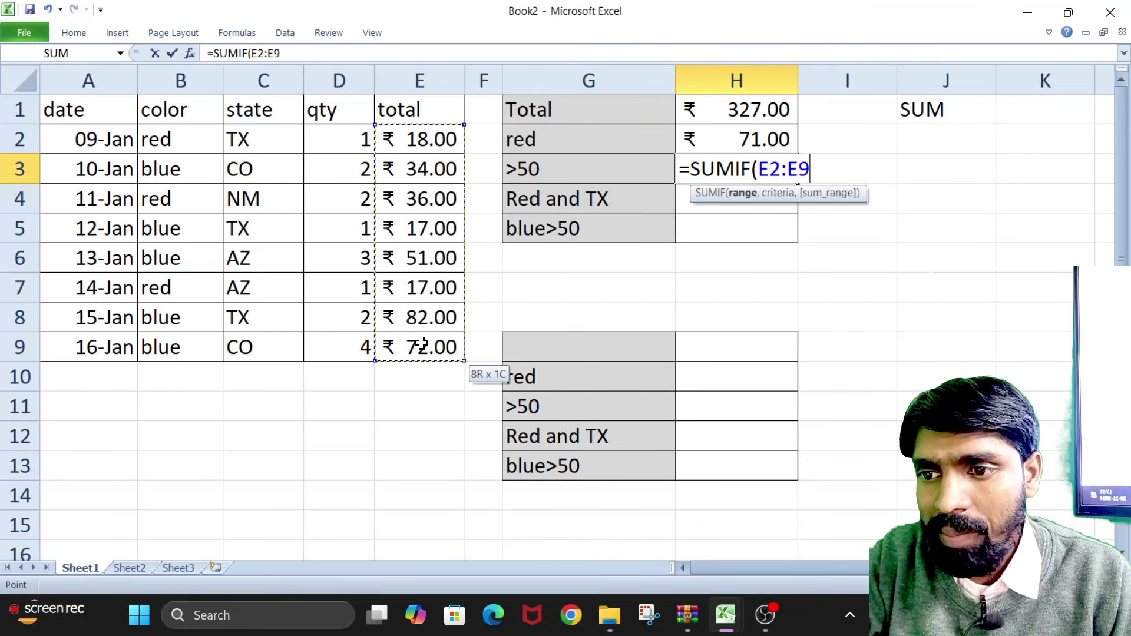
text(,)
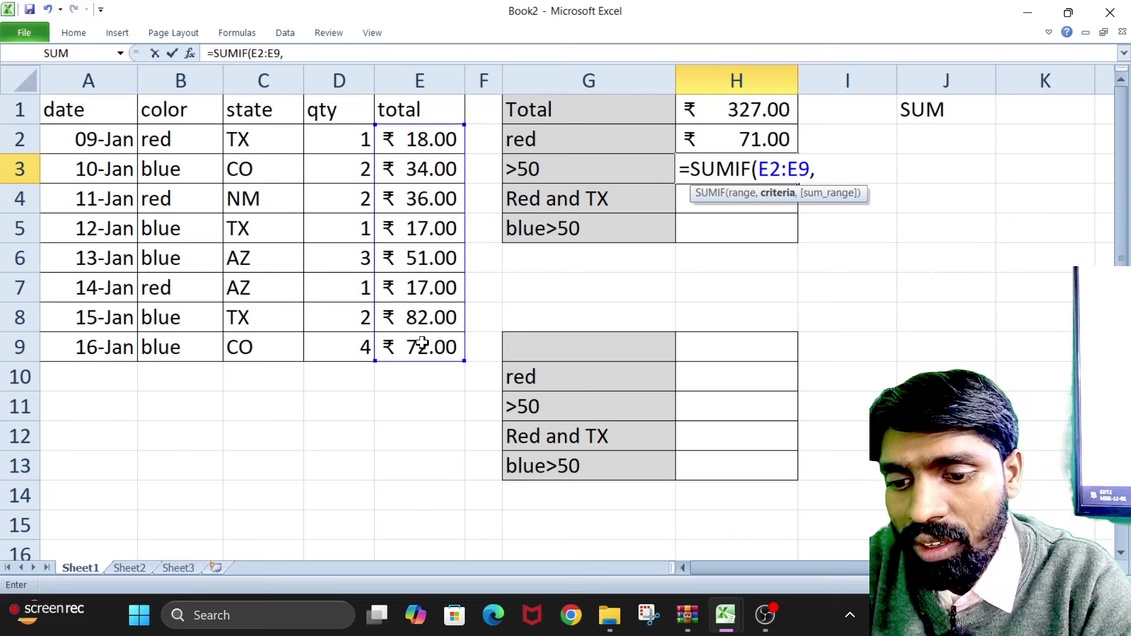
text(">50")
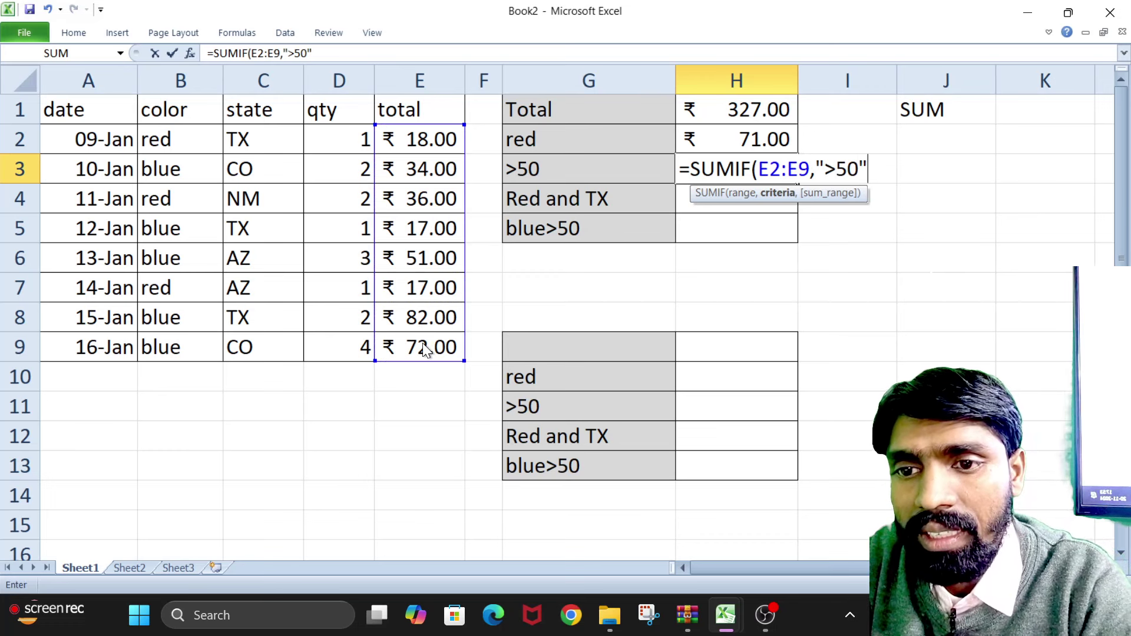
text())
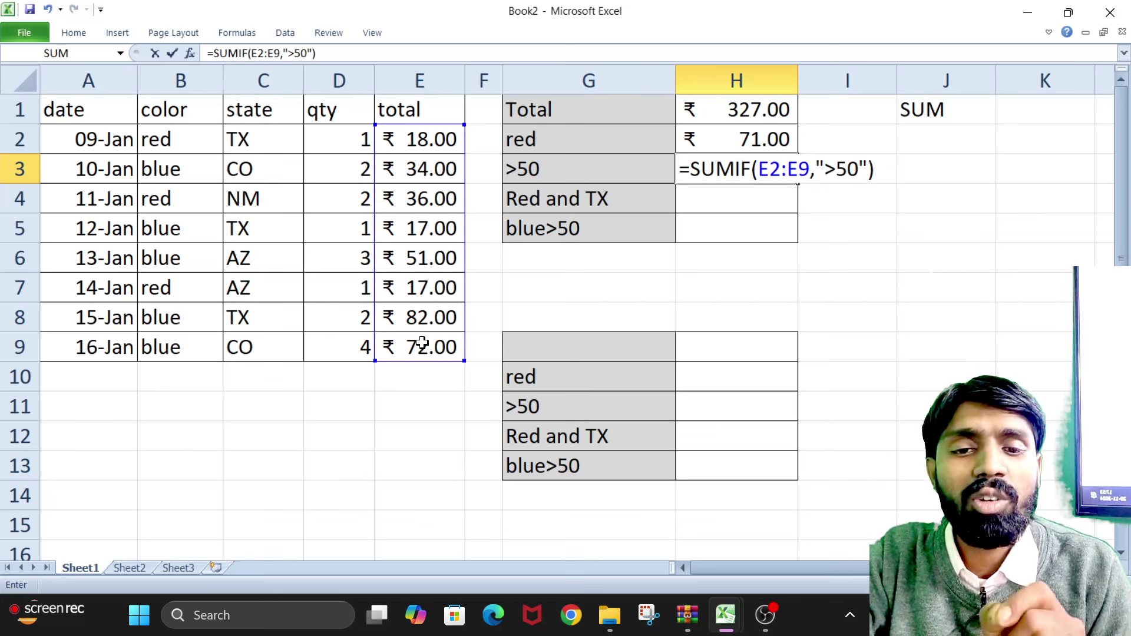
key(Return)
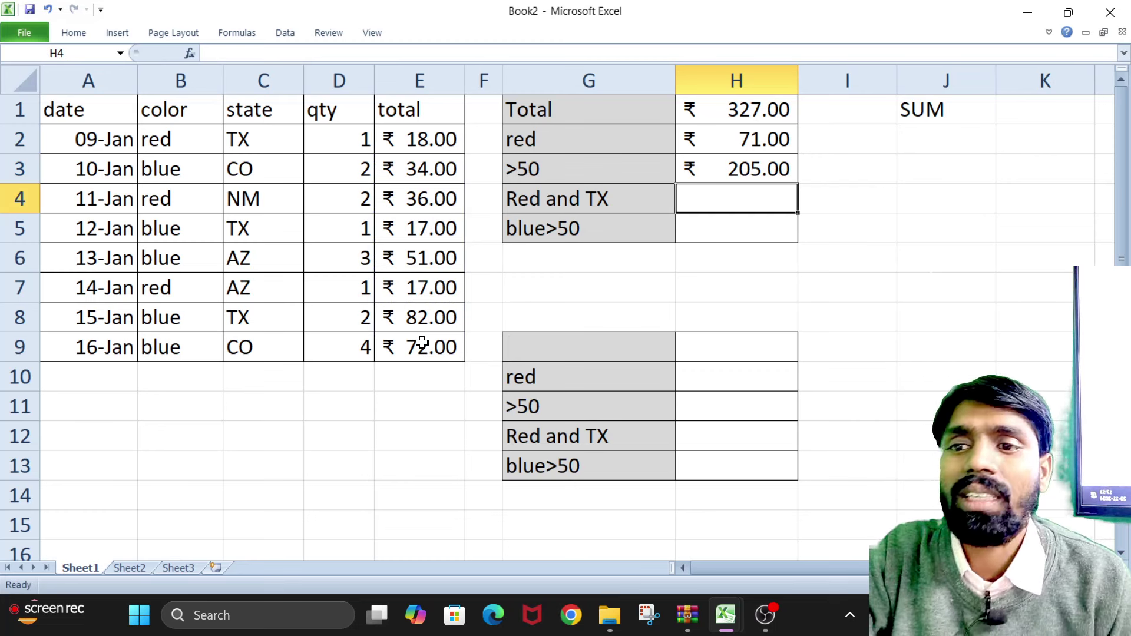
- Start =SUMIFS( in H4 and highlight row 2's red, TX and ₹18.00 values
click(657, 270)
click(554, 198)
click(701, 199)
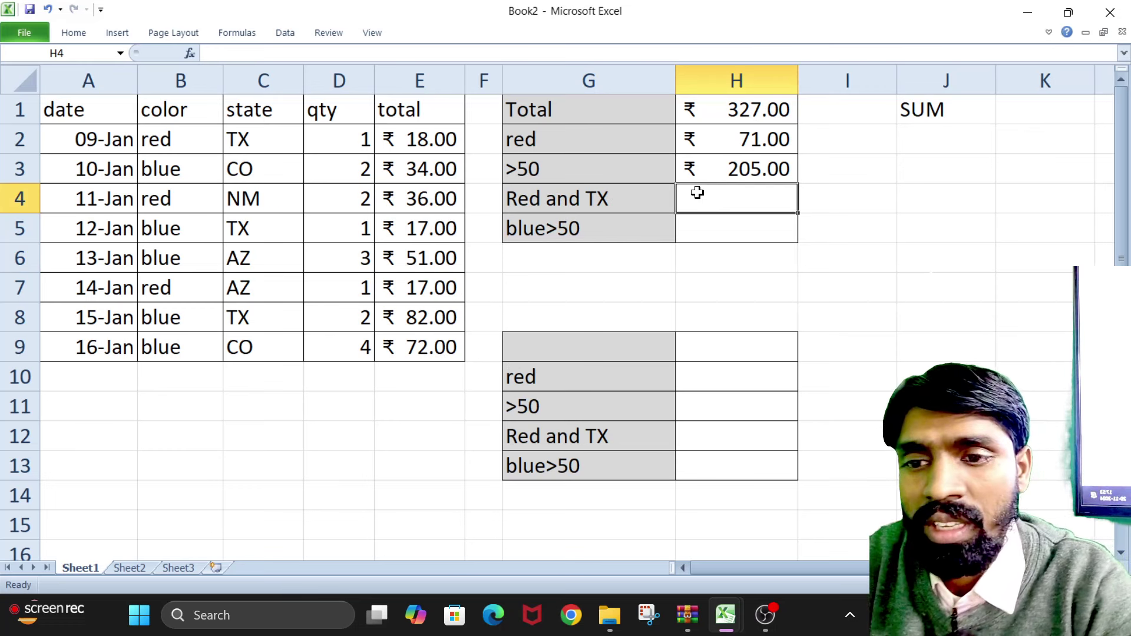
text(=S)
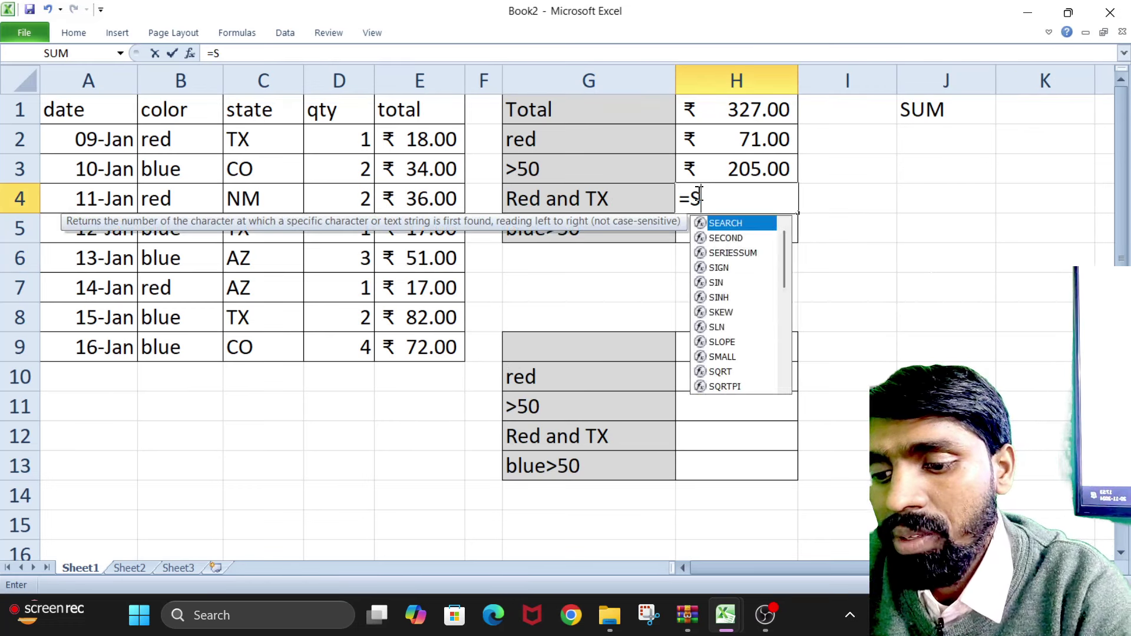
text(UMIFS)
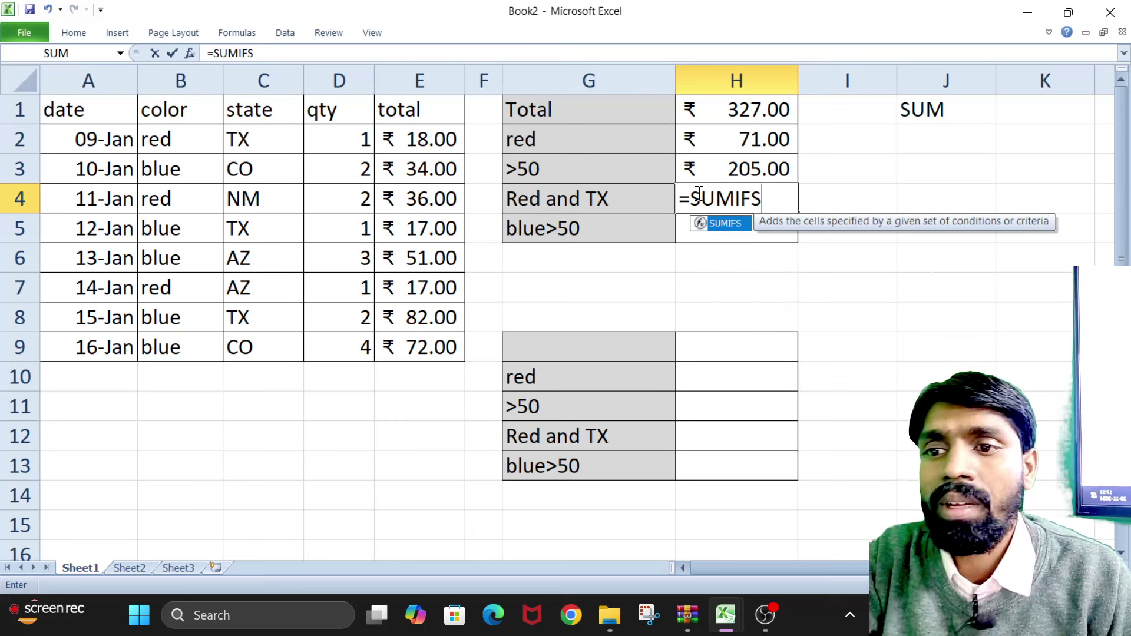
text(()
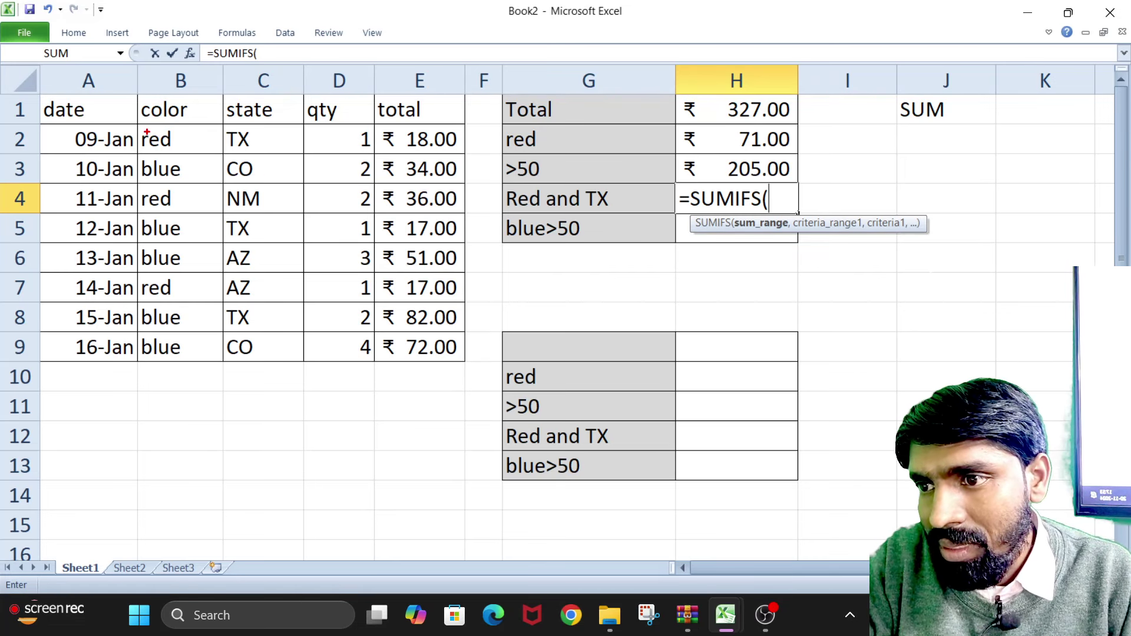
drag(139, 125, 277, 151)
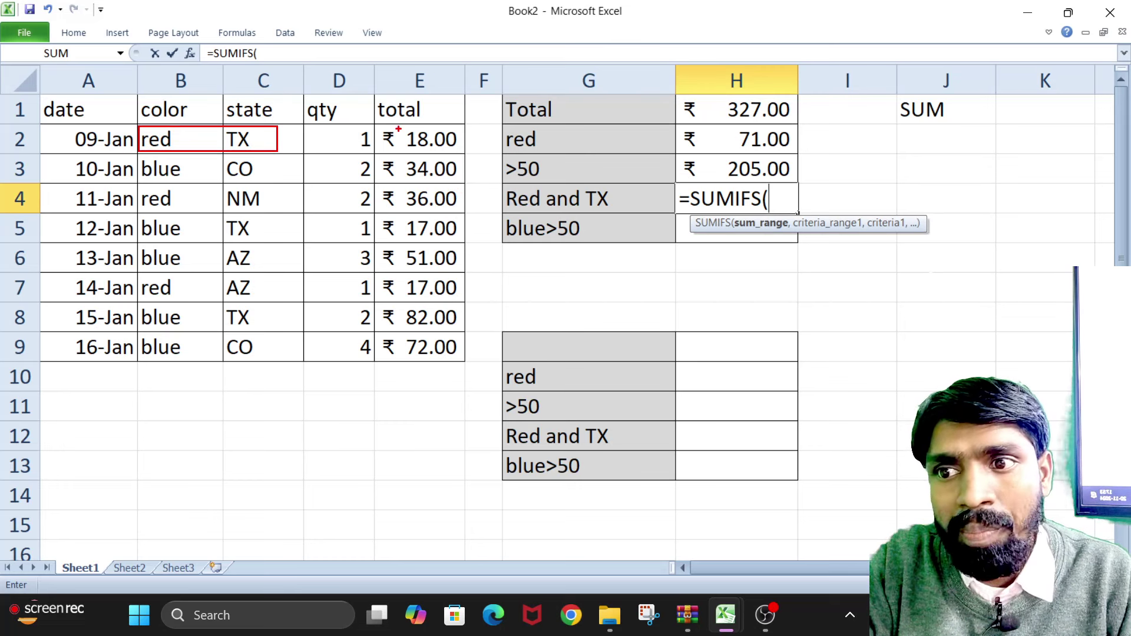
drag(396, 128, 457, 151)
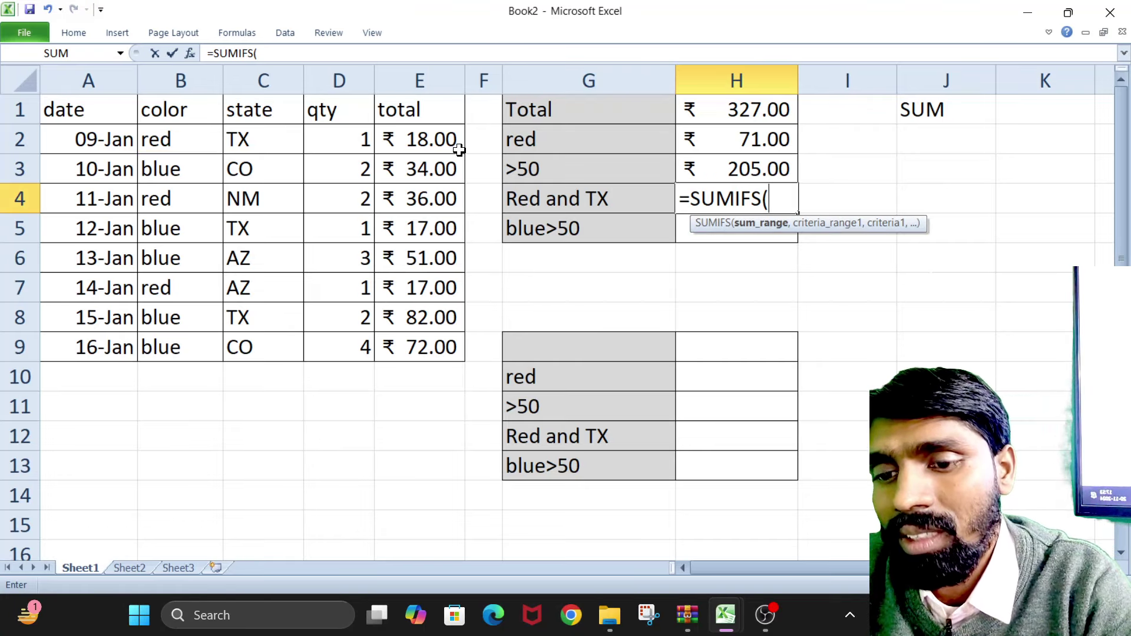
key(BackSpace)
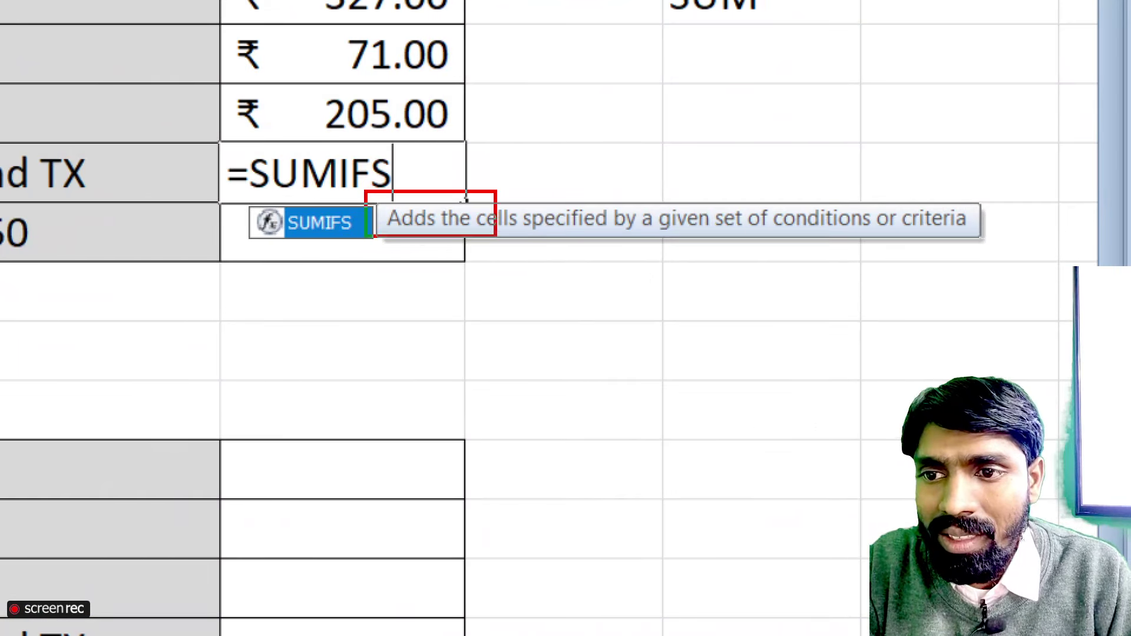
drag(365, 191, 619, 246)
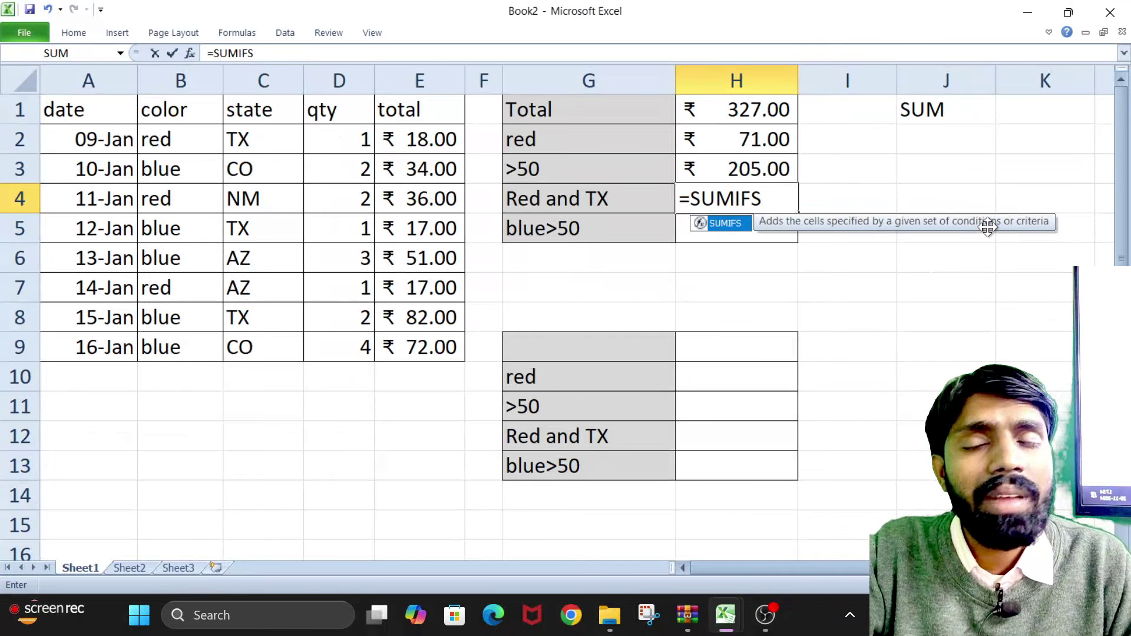
- Complete H4 as =SUMIFS(E2:E9,B2:B9,"RED",C2:C9,"TX"), returning ₹18.00
text(()
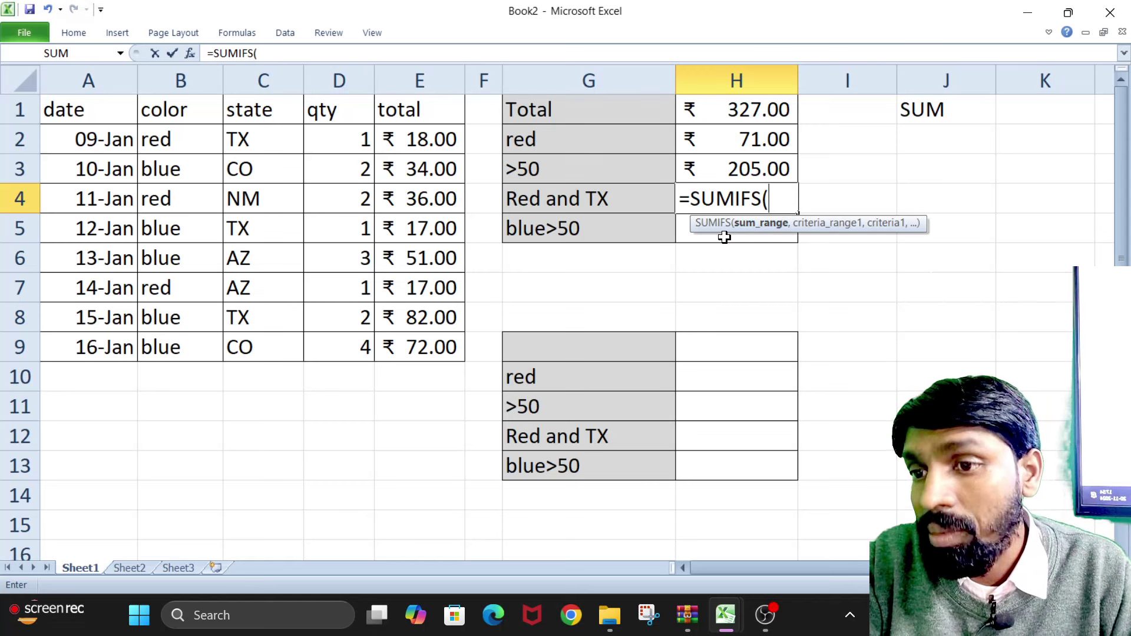
drag(427, 145, 424, 340)
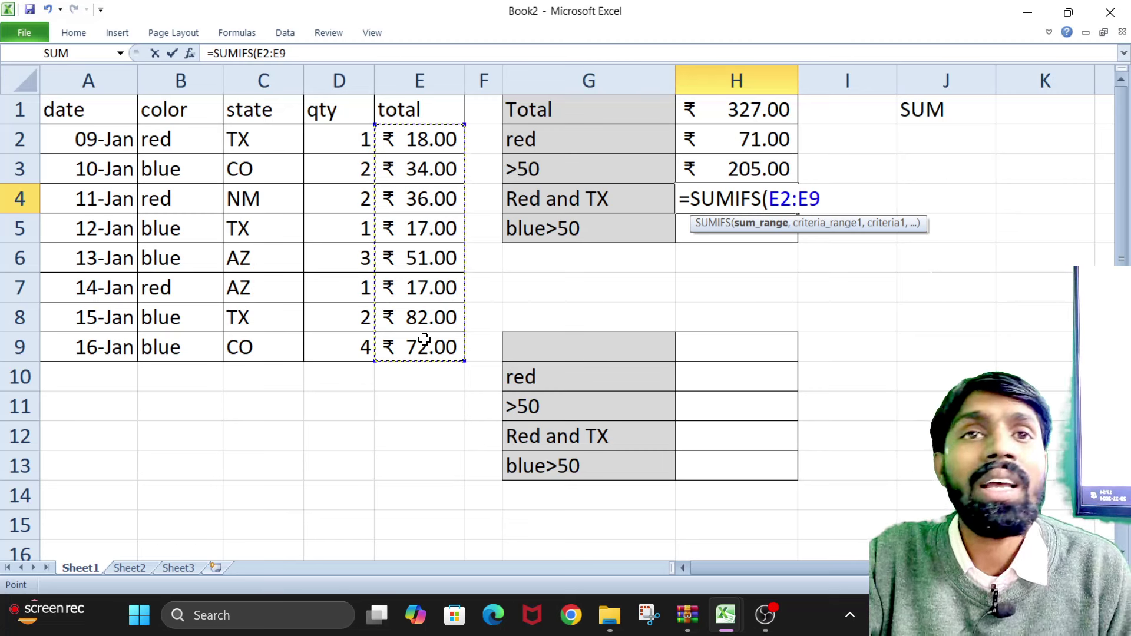
text(,)
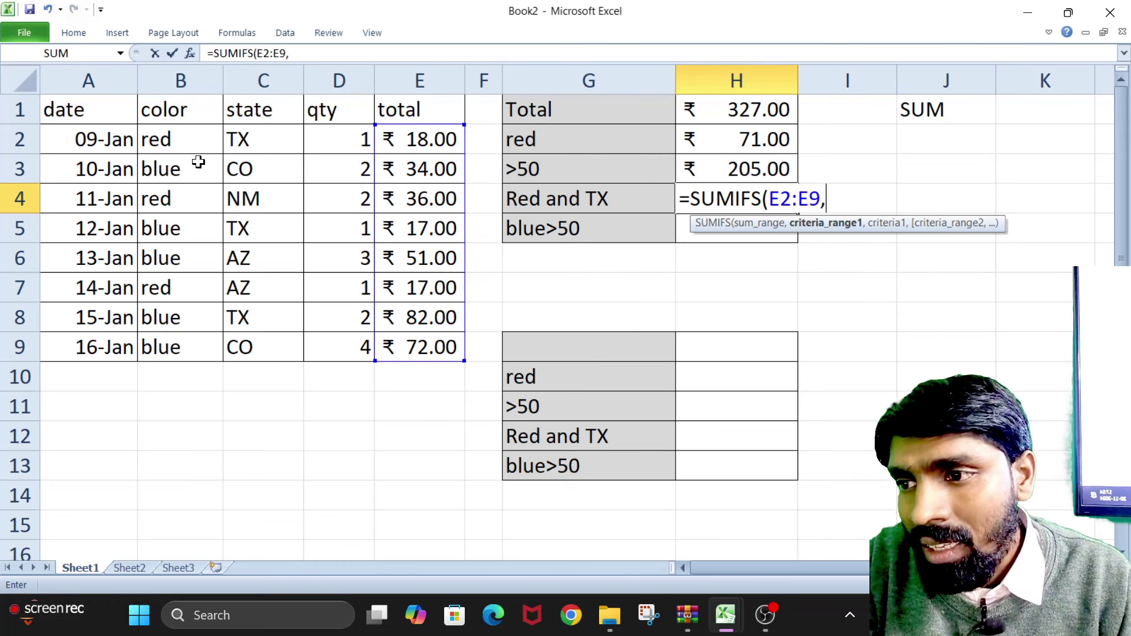
drag(180, 139, 177, 342)
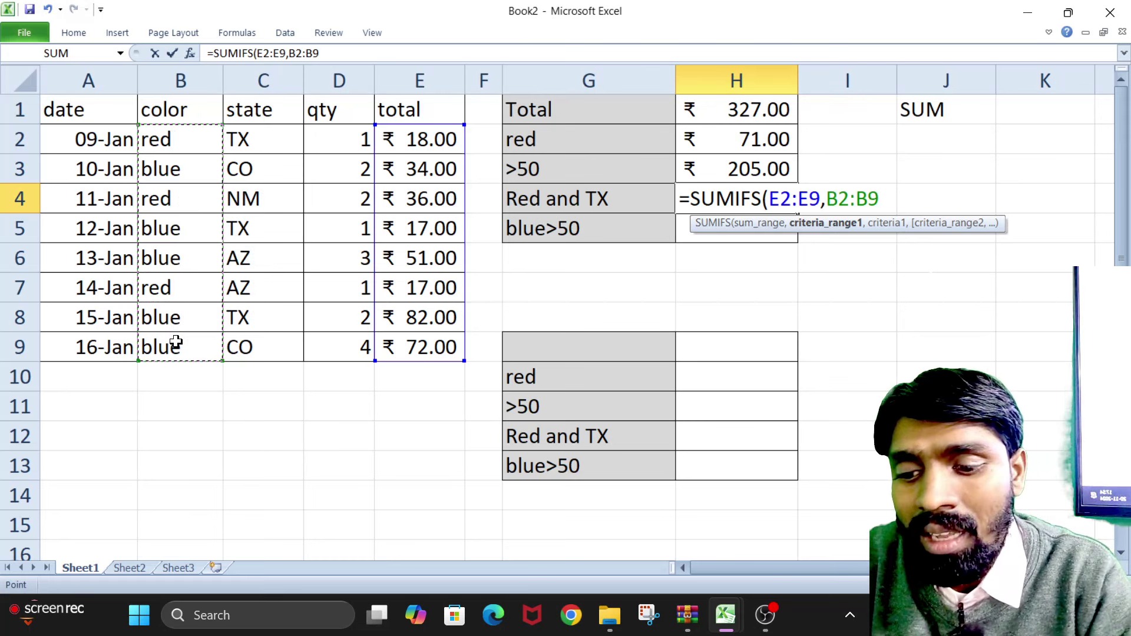
text(,")
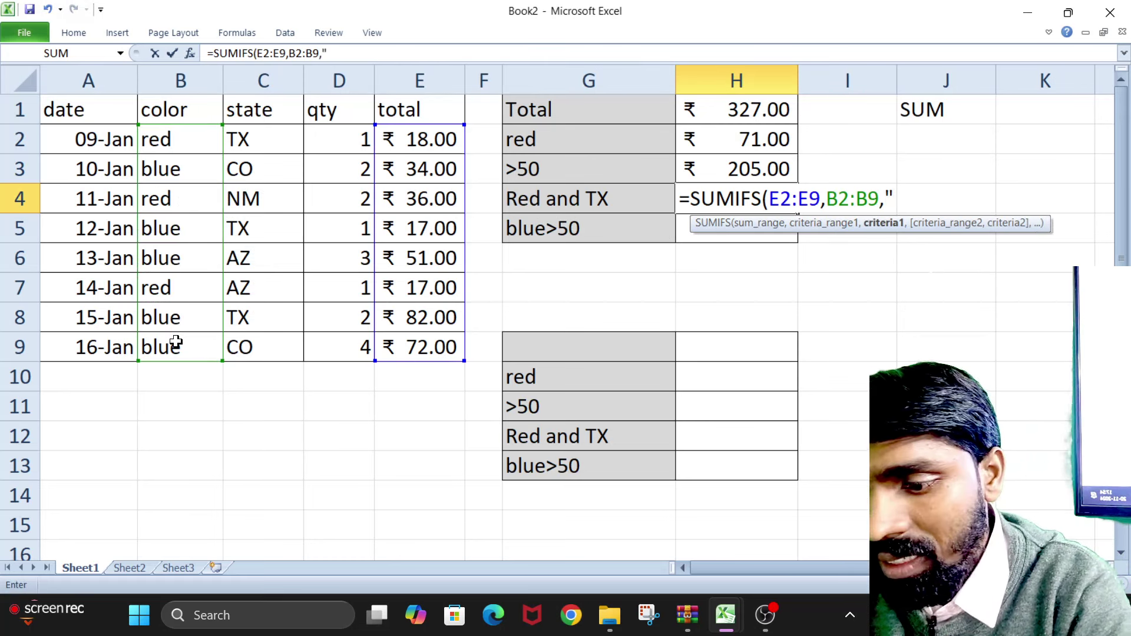
text(RED",)
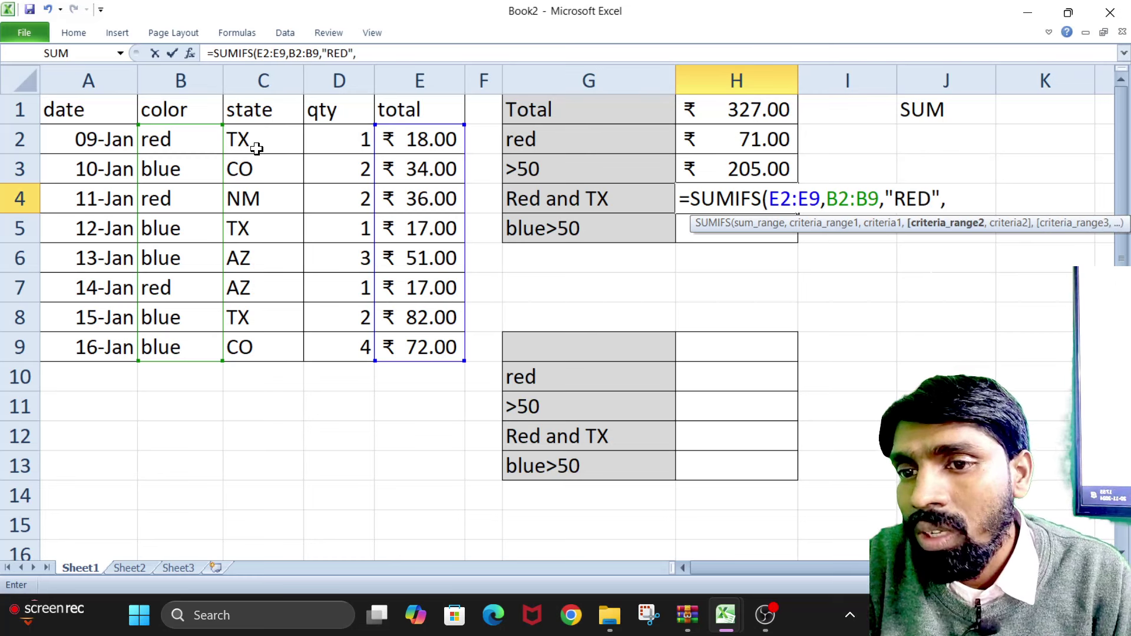
drag(268, 141, 268, 338)
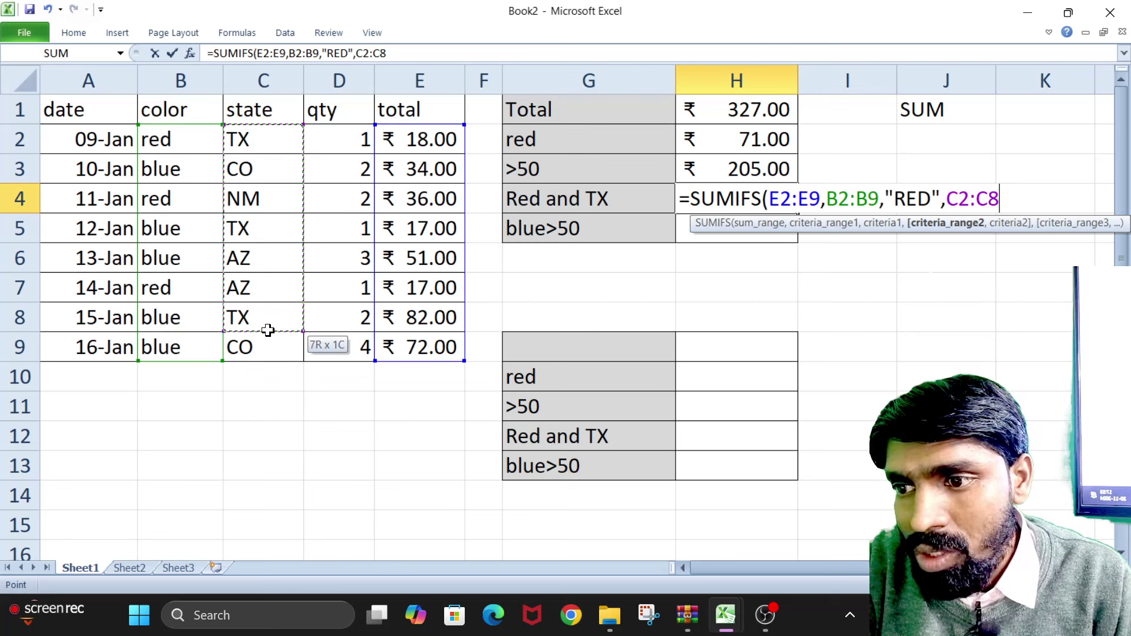
text(,")
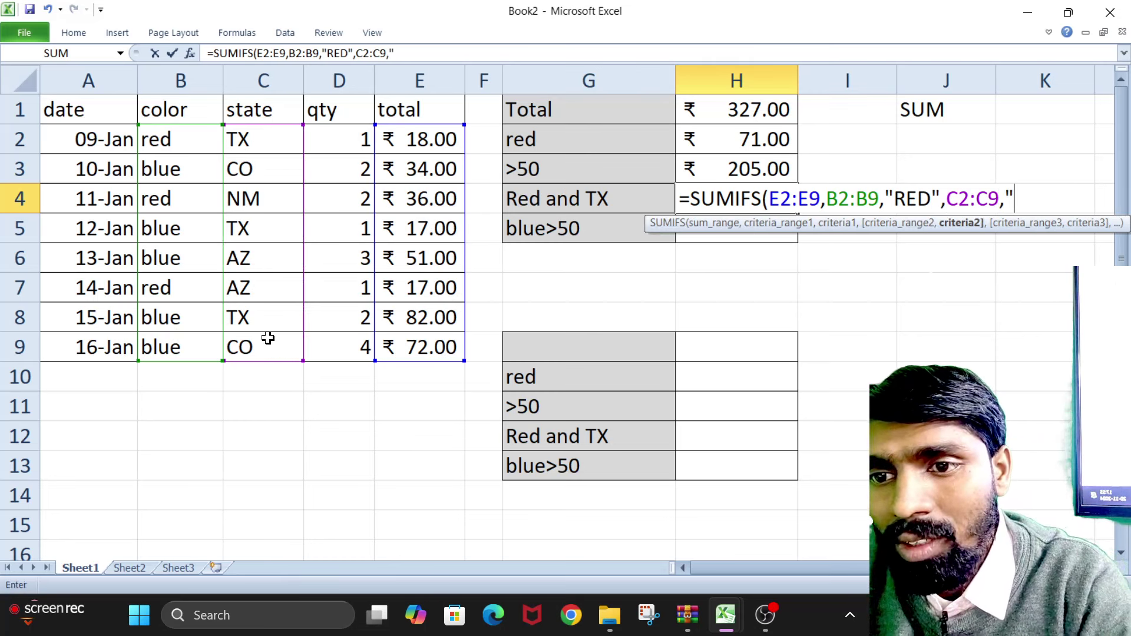
text(TX)
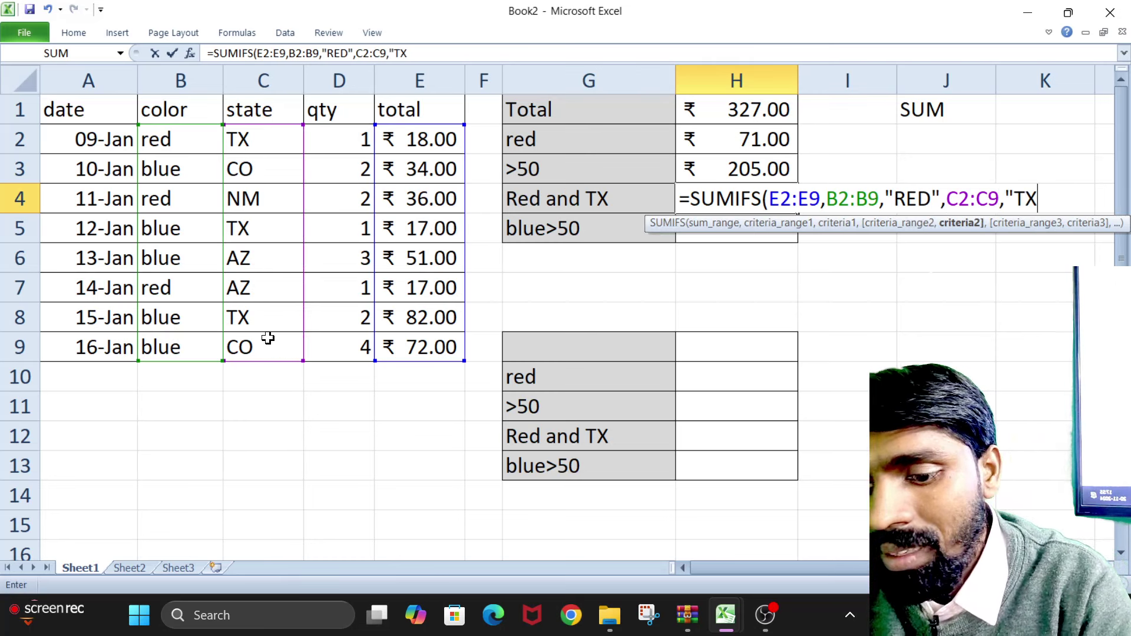
text("))
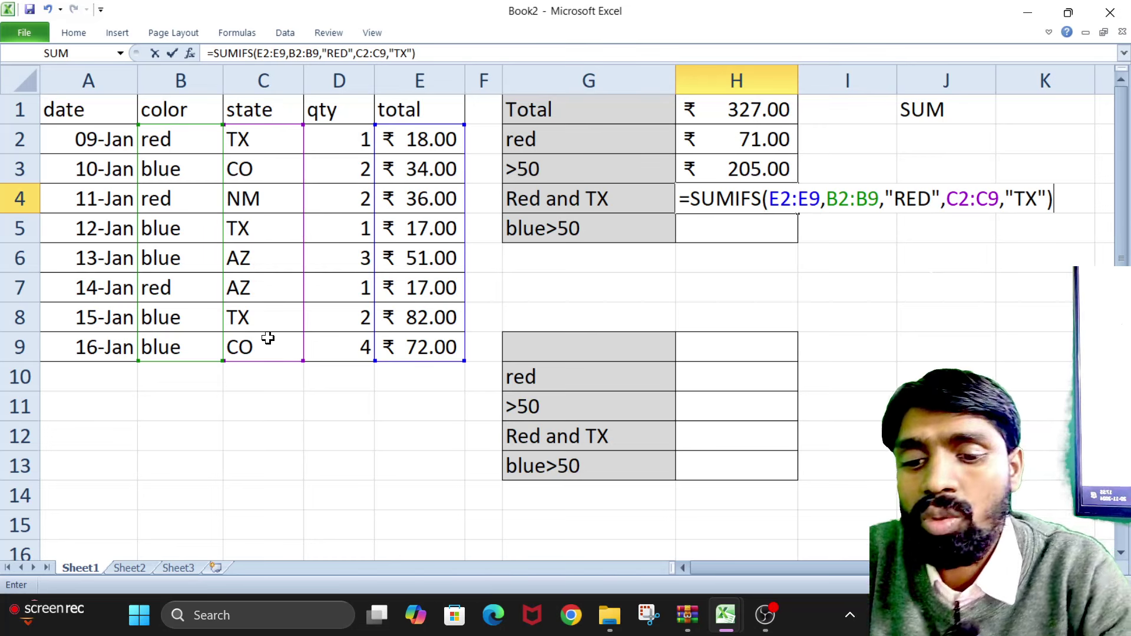
key(BackSpace)
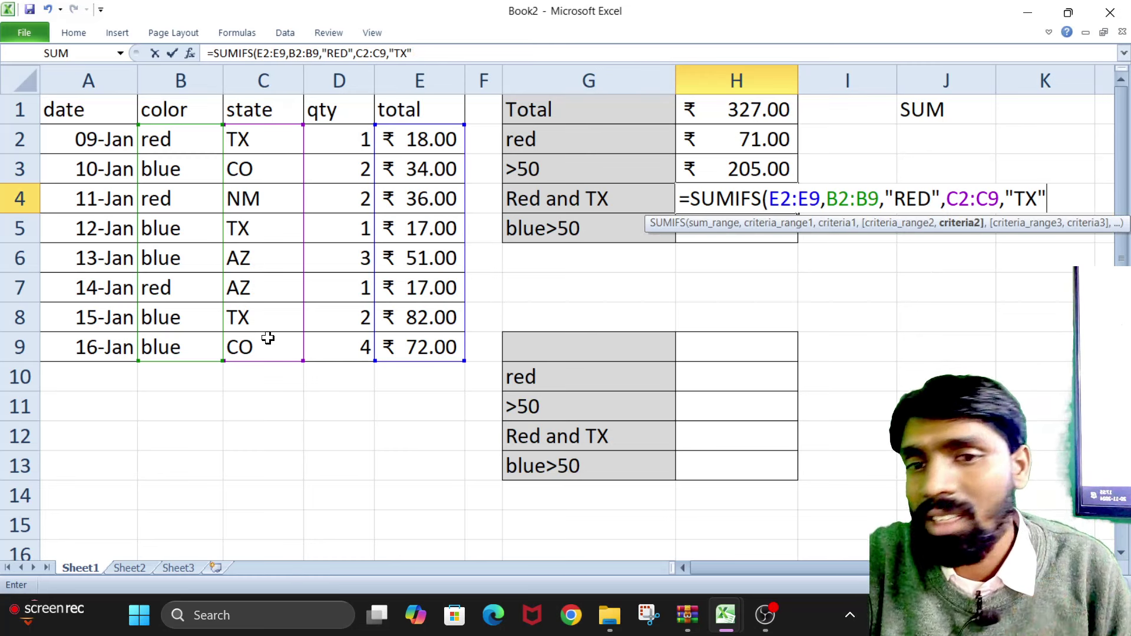
text())
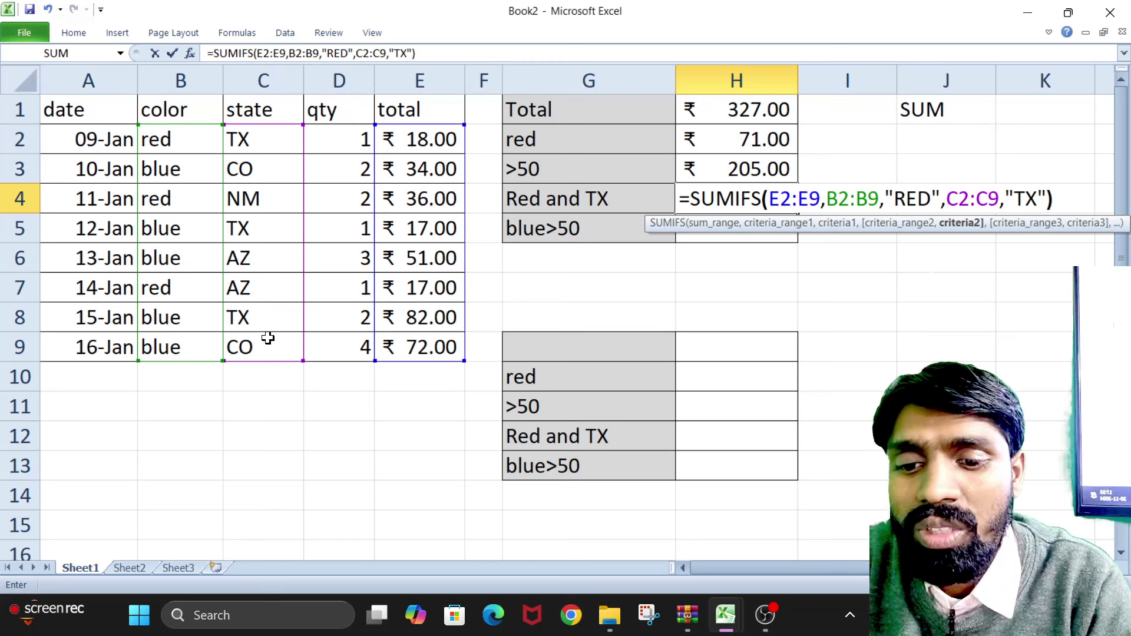
key(Return)
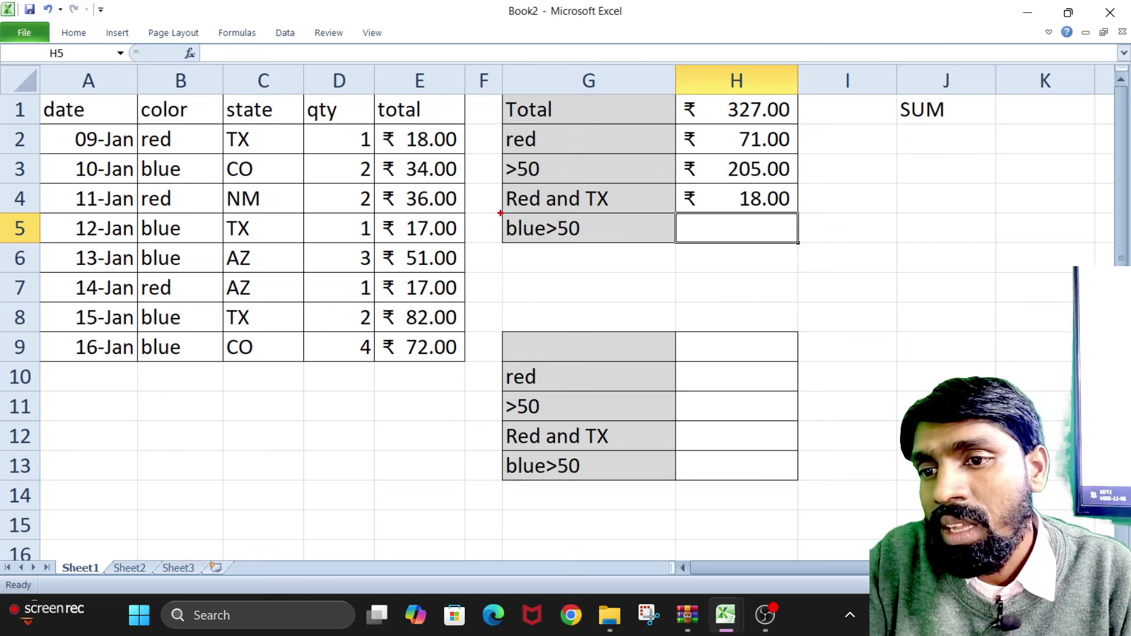
- Enter =SUMIFS(E2:E9,B2:B9,"BLUE",E2:E9,">50") in H5, showing ₹205.00
mouse_move(524, 231)
mouse_down()
mouse_move(558, 226)
mouse_move(580, 244)
mouse_up()
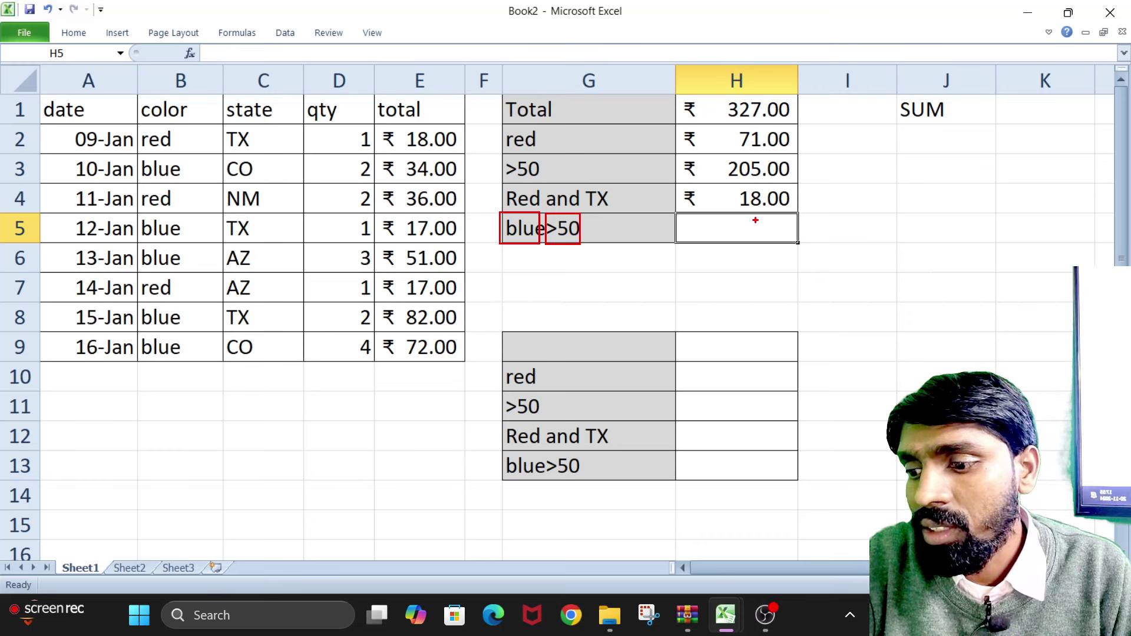
key(Escape)
text(=)
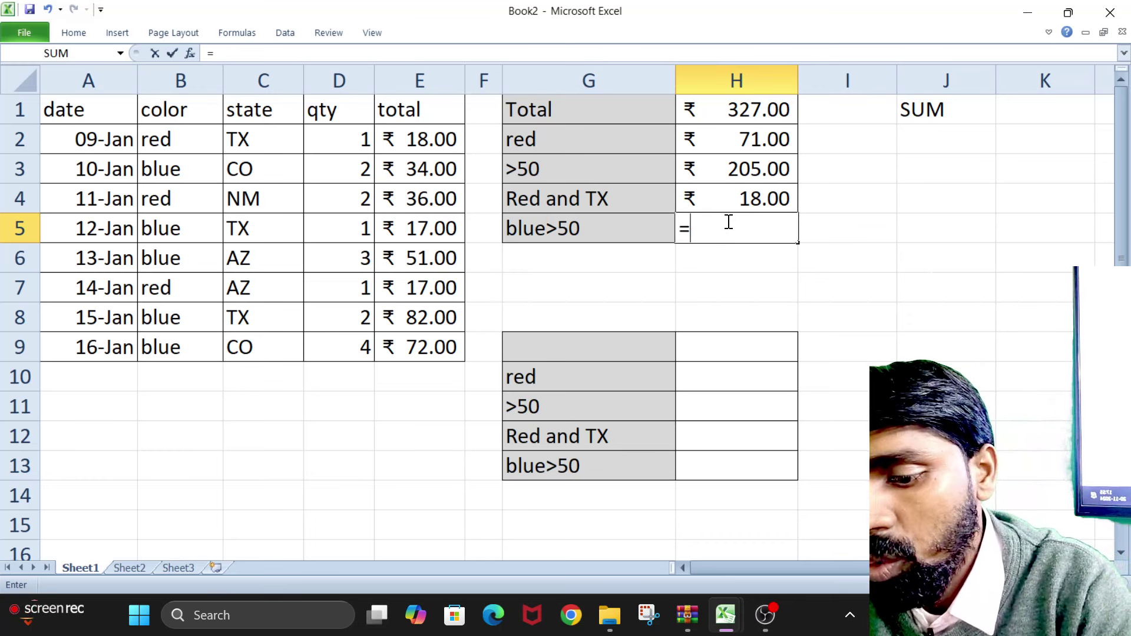
text(SUMIFS()
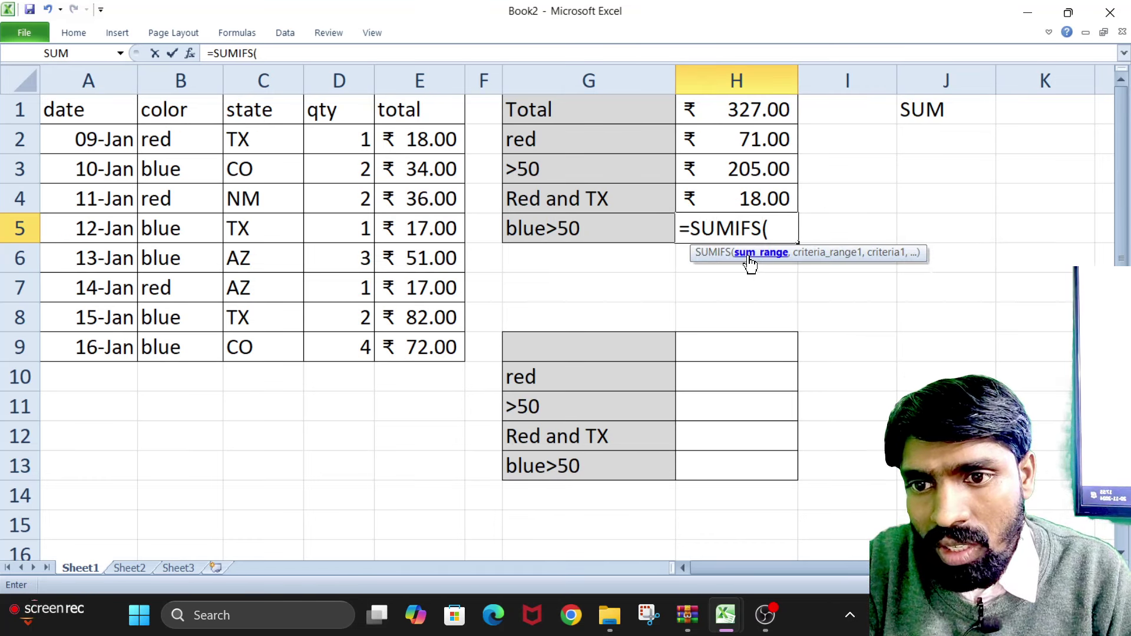
drag(447, 139, 437, 343)
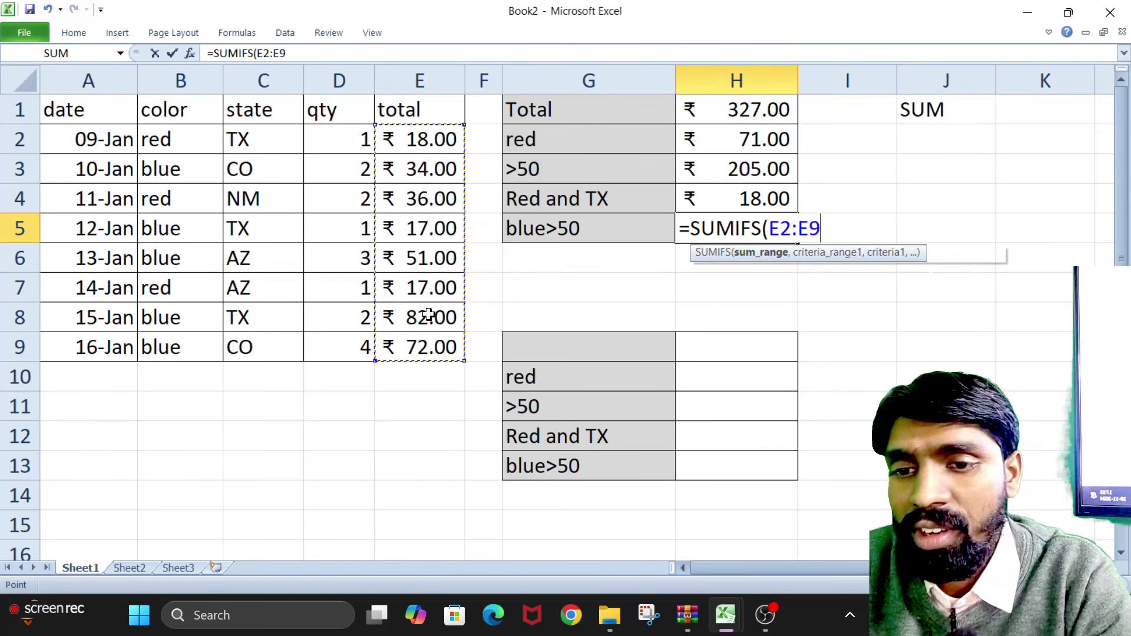
text(,)
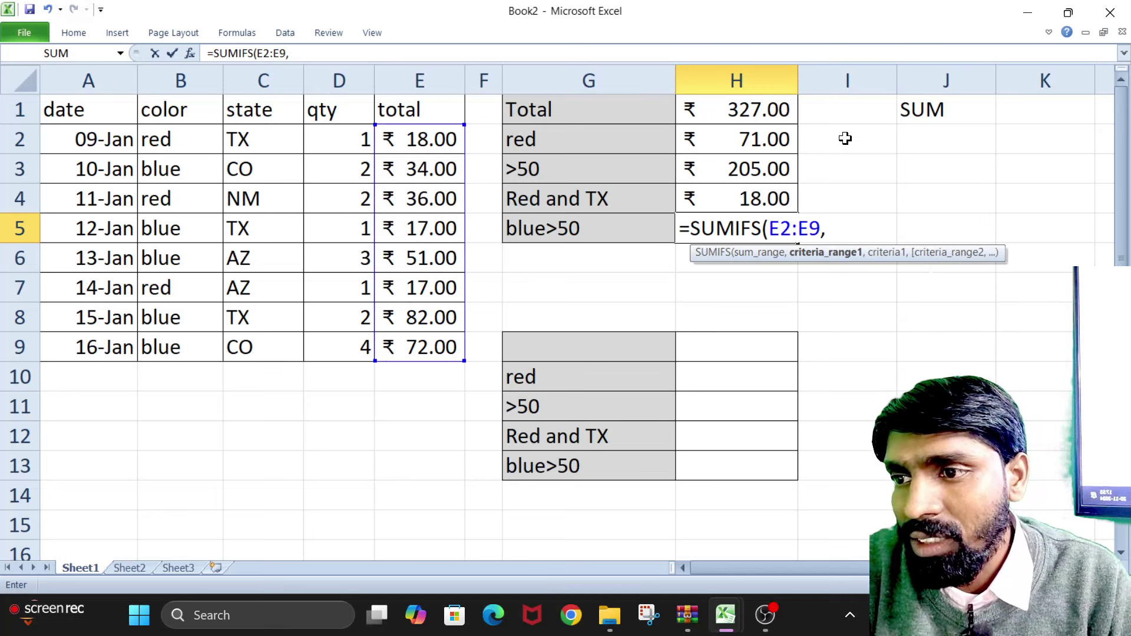
drag(184, 142, 170, 352)
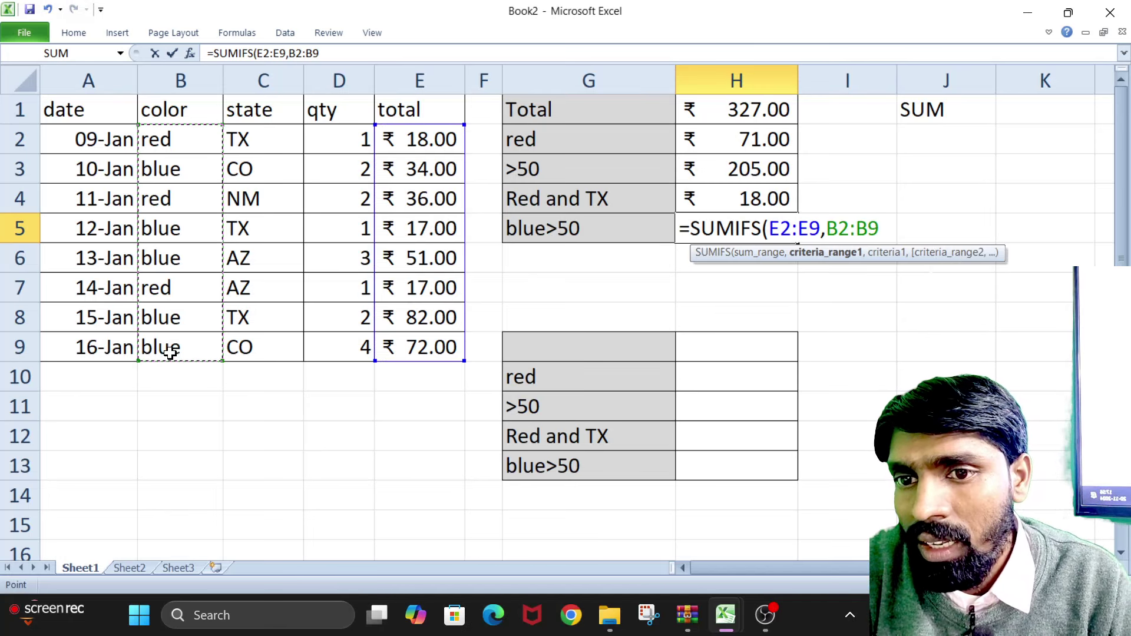
text(,)
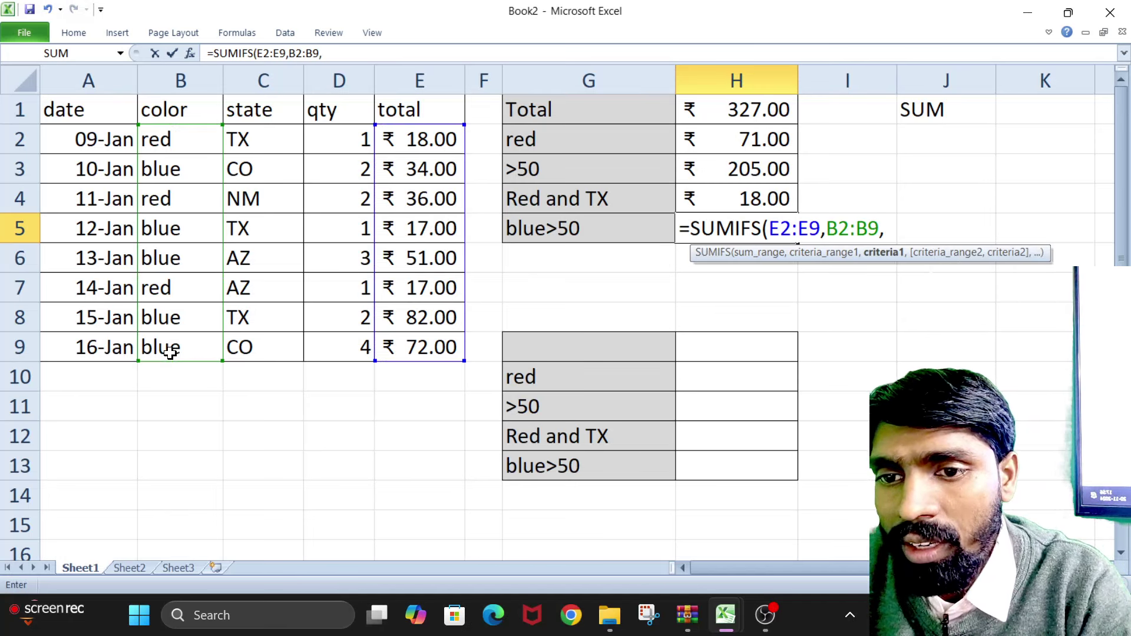
text("B)
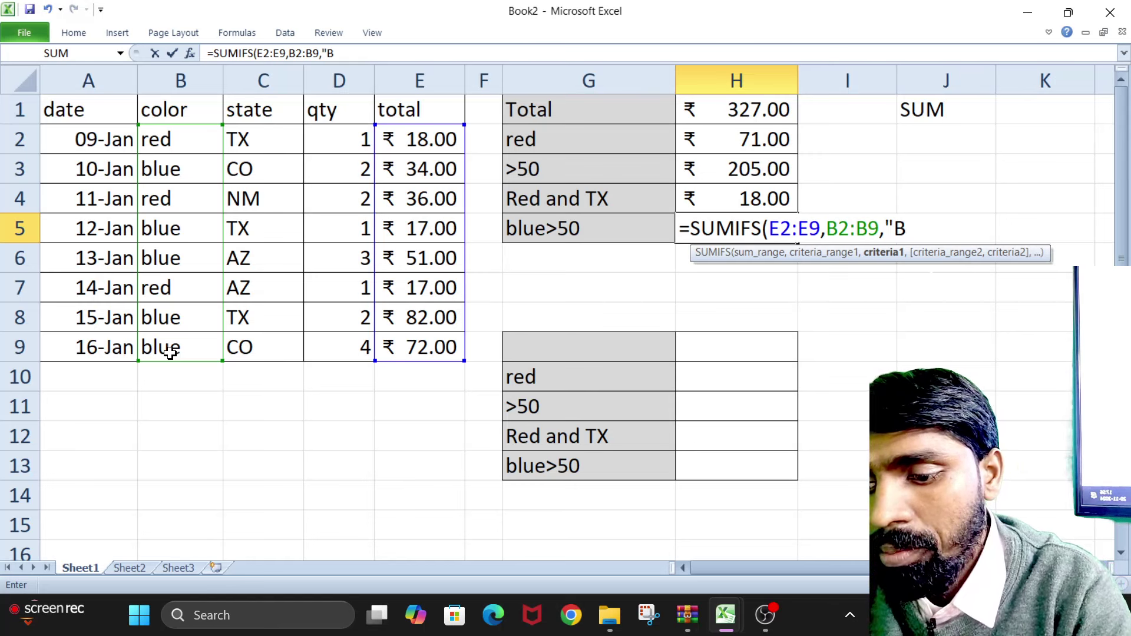
text(LUE",)
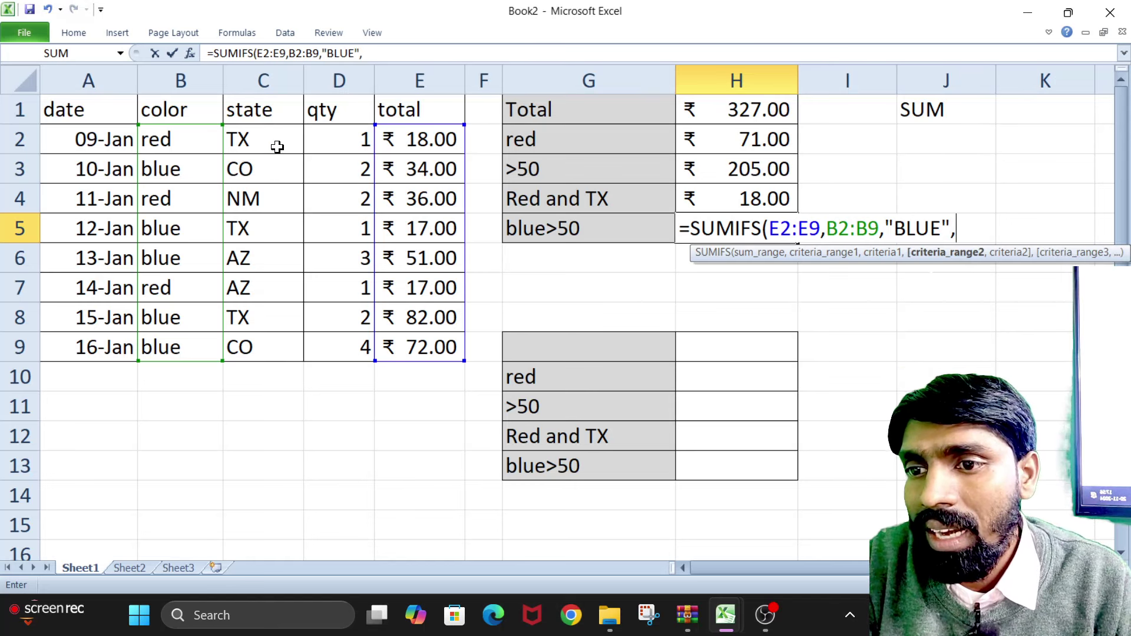
drag(405, 138, 411, 347)
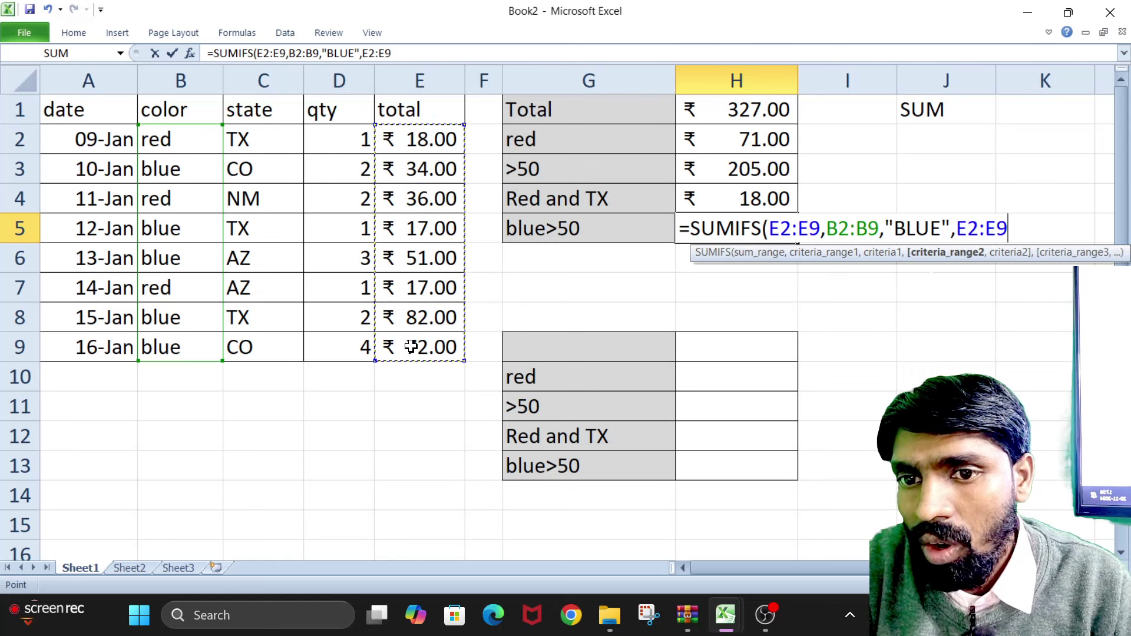
text(,")
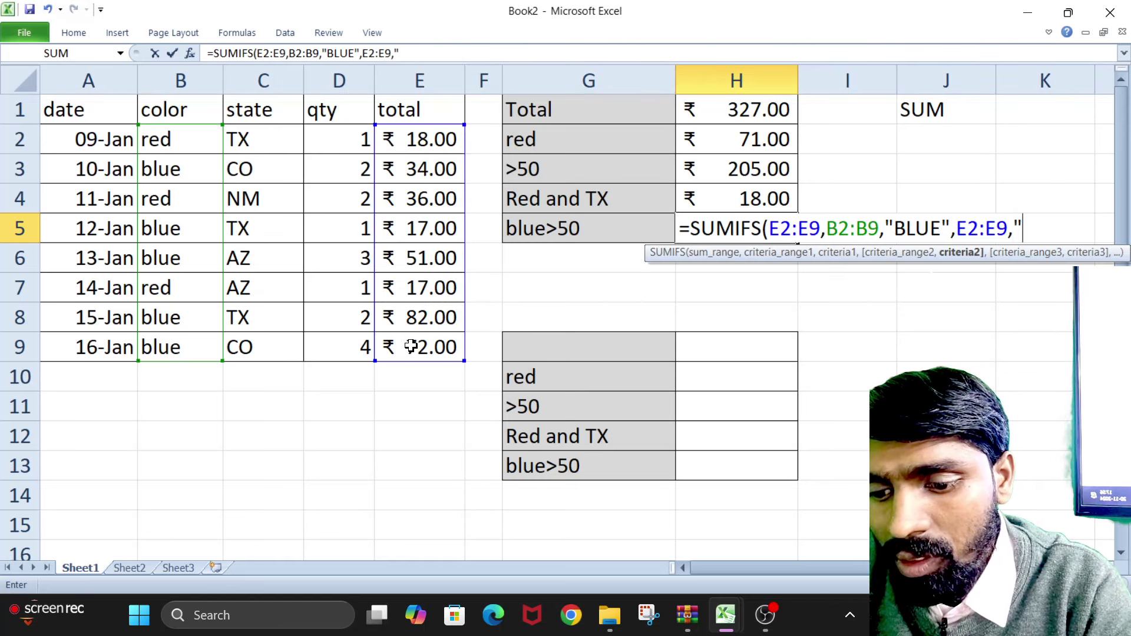
text(>50")
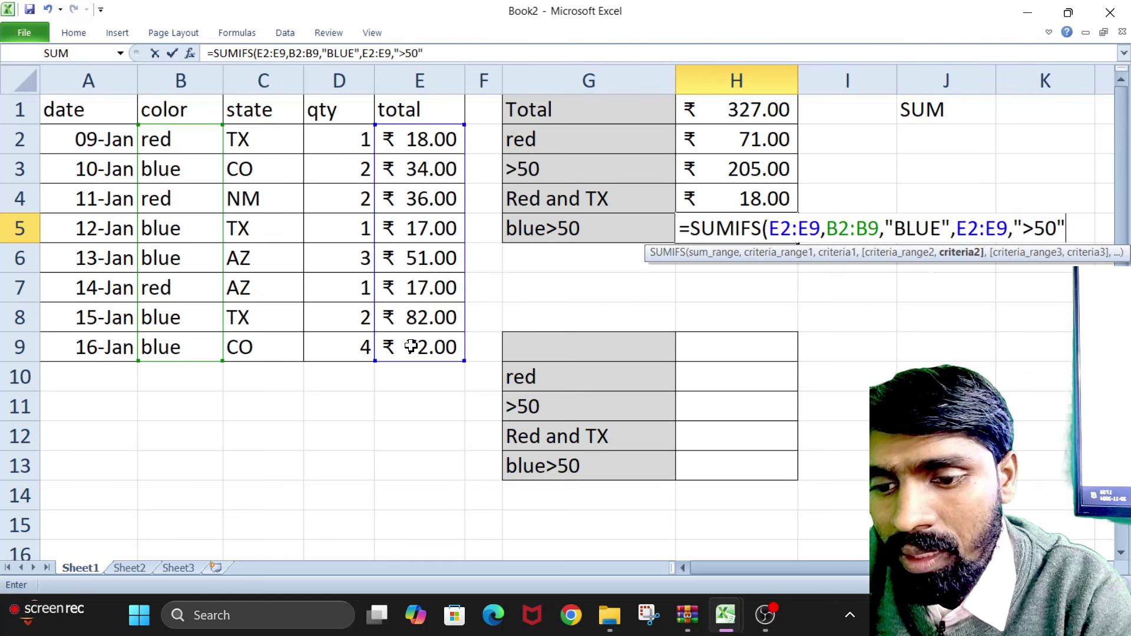
text())
key(Return)
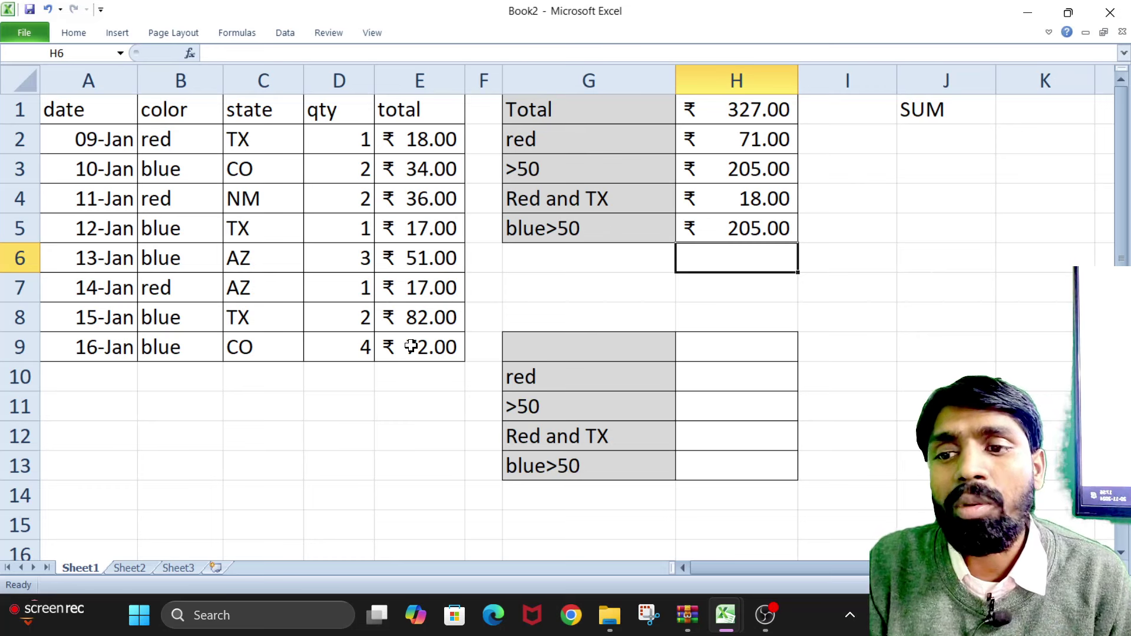
- Add the heading COUNT in cell I8 beside the count table
click(711, 383)
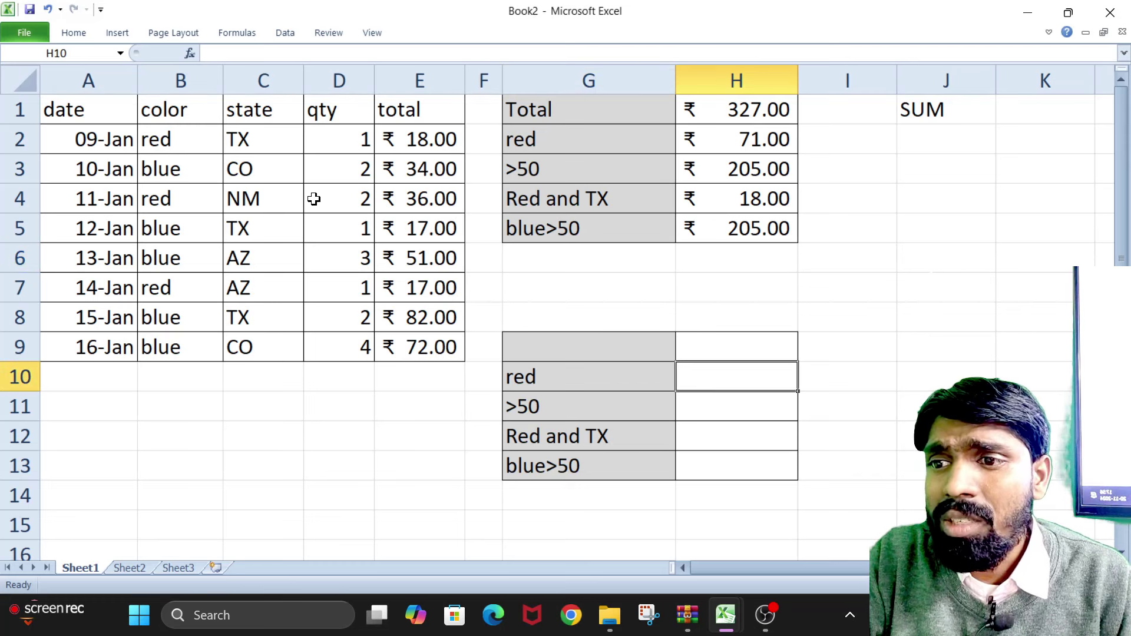
click(839, 319)
text(COU)
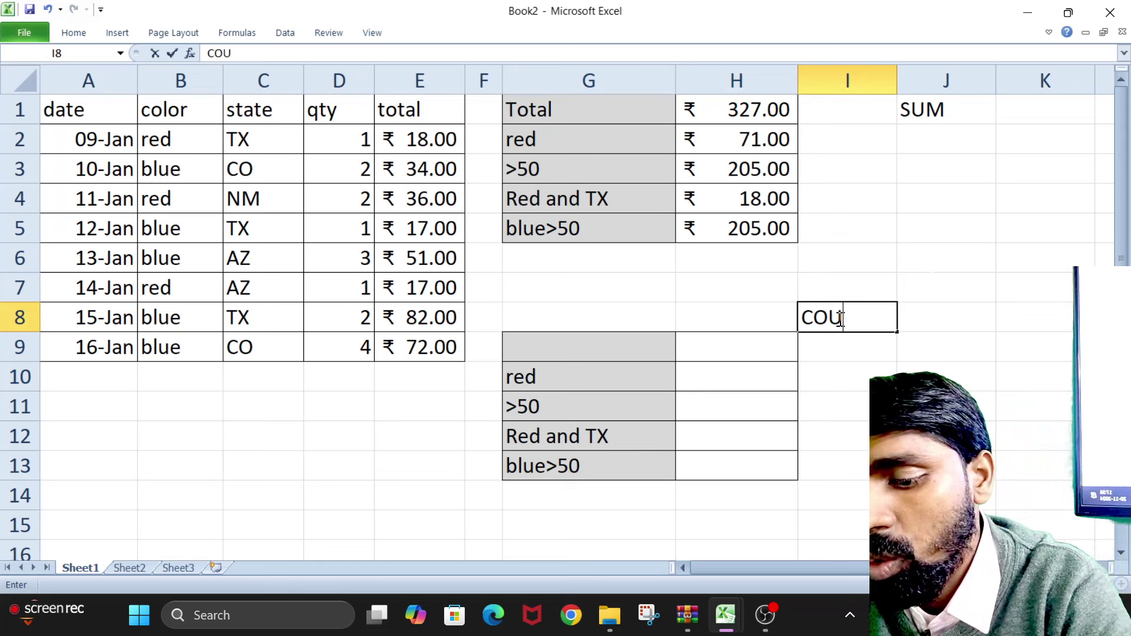
text(NT)
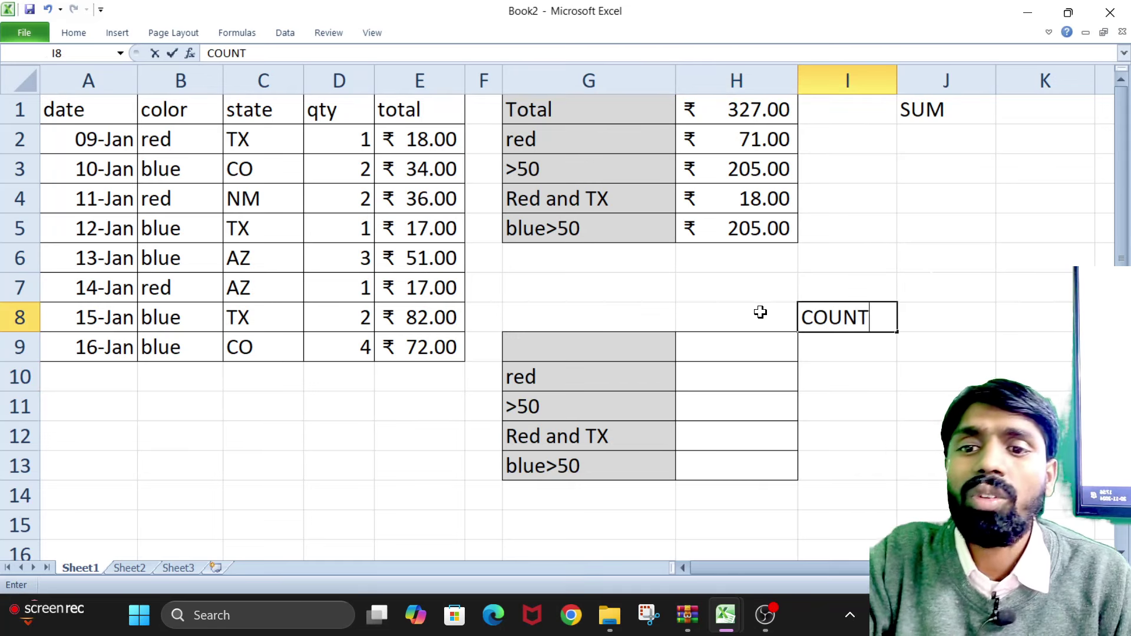
click(853, 297)
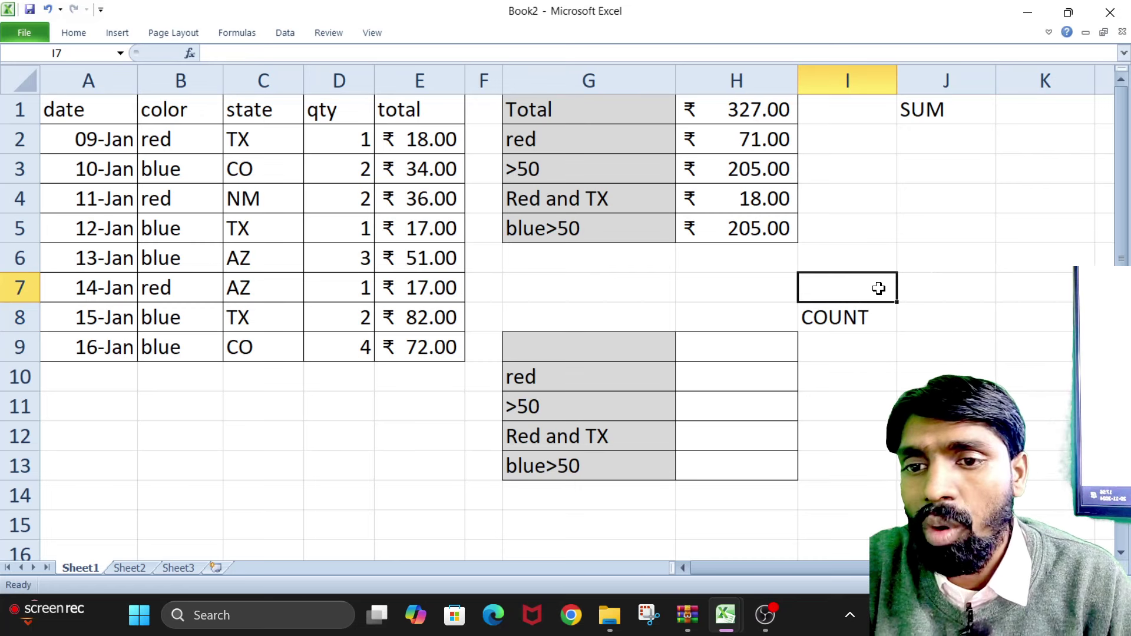
click(143, 406)
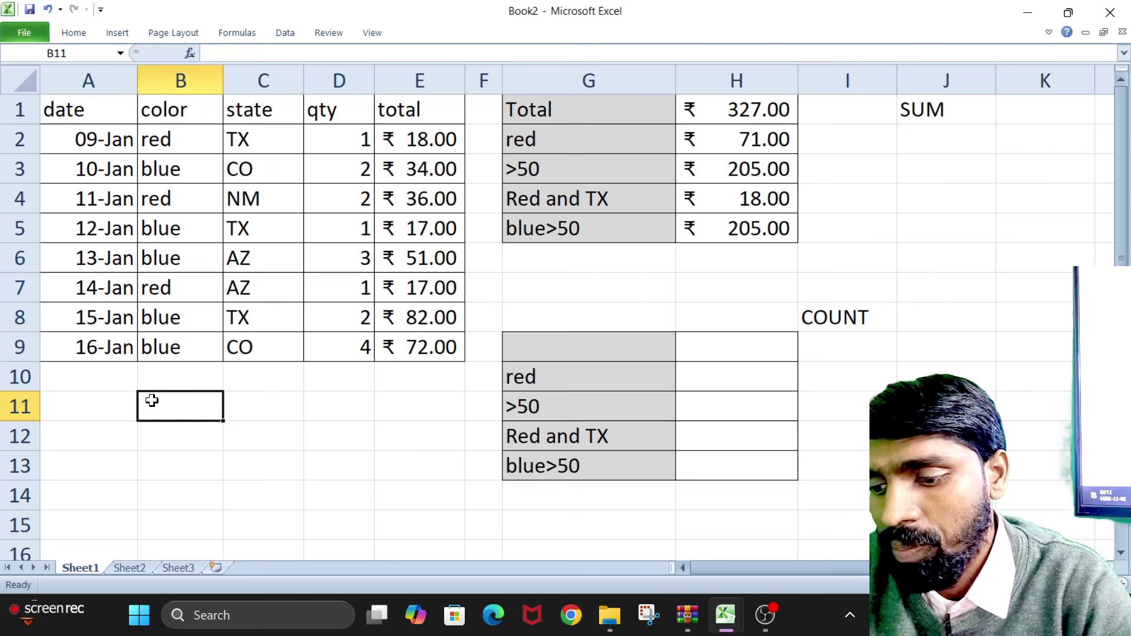
text(=C)
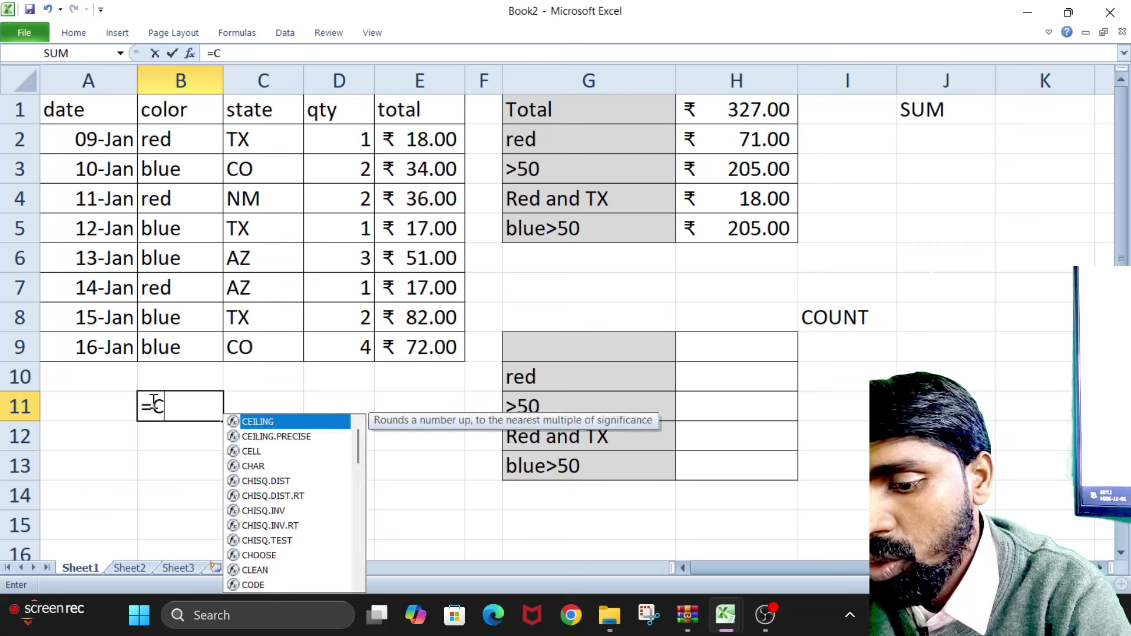
text(OUNT)
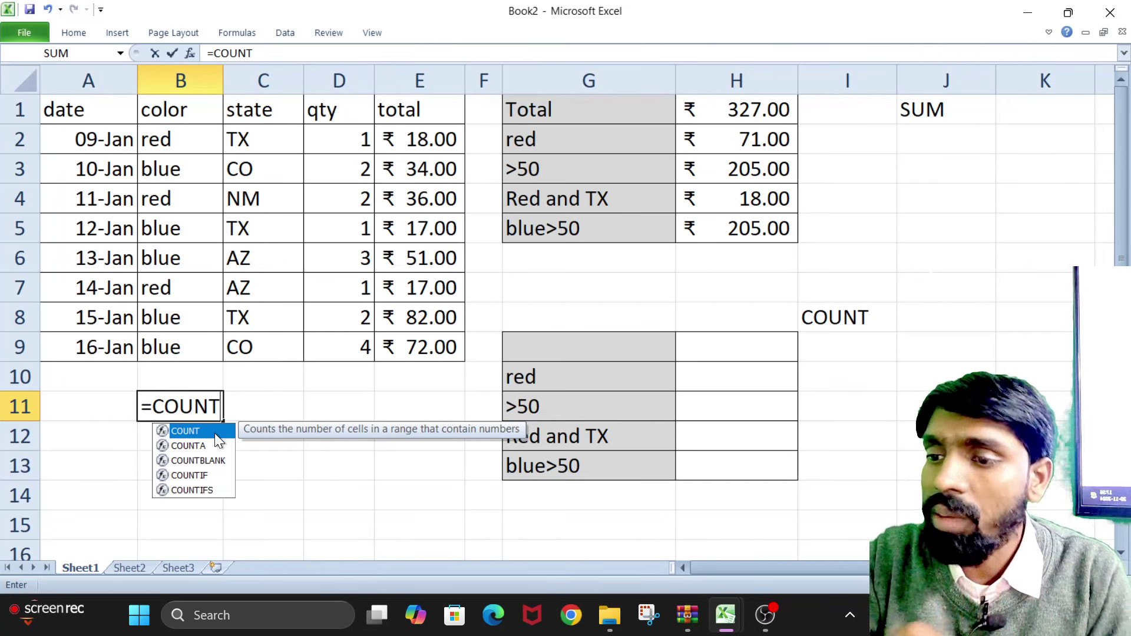
key(Escape)
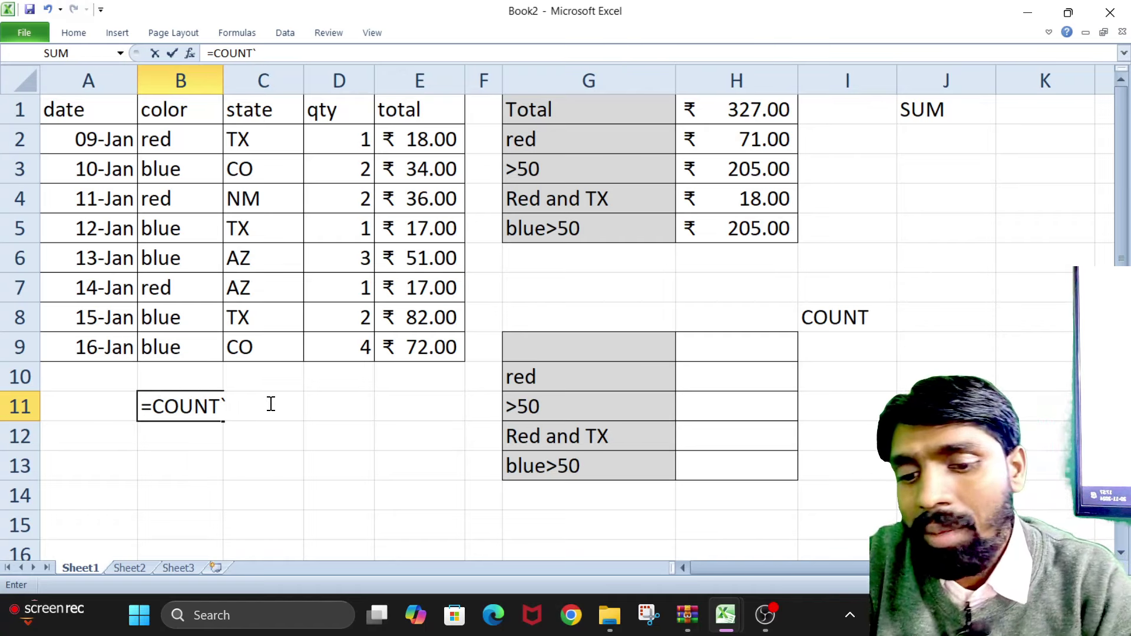
key(BackSpace)
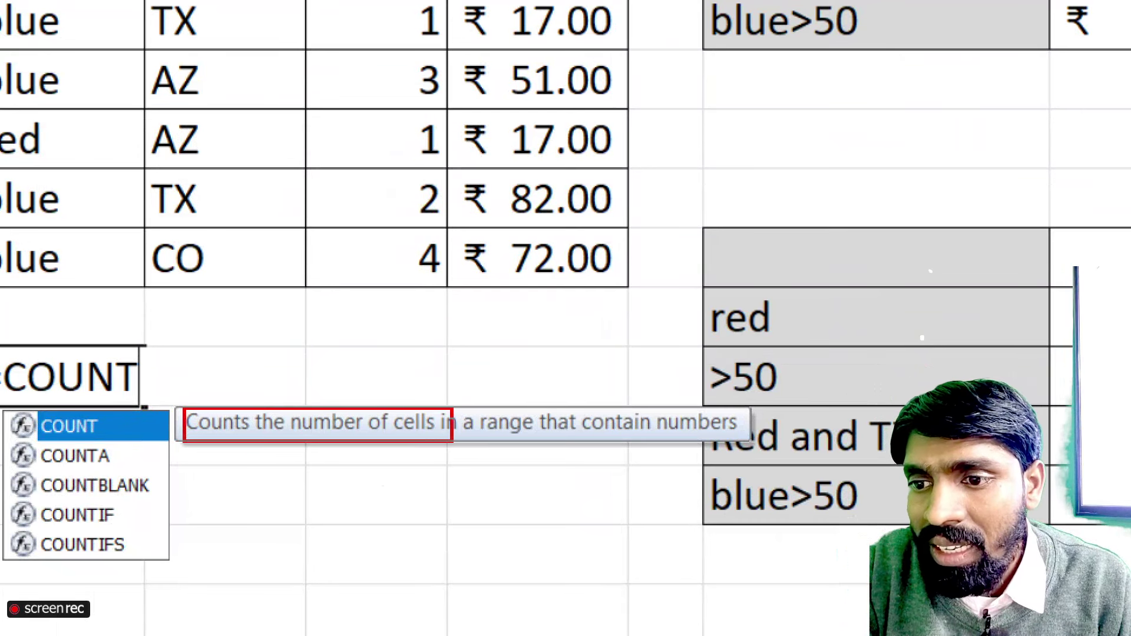
drag(715, 438, 740, 434)
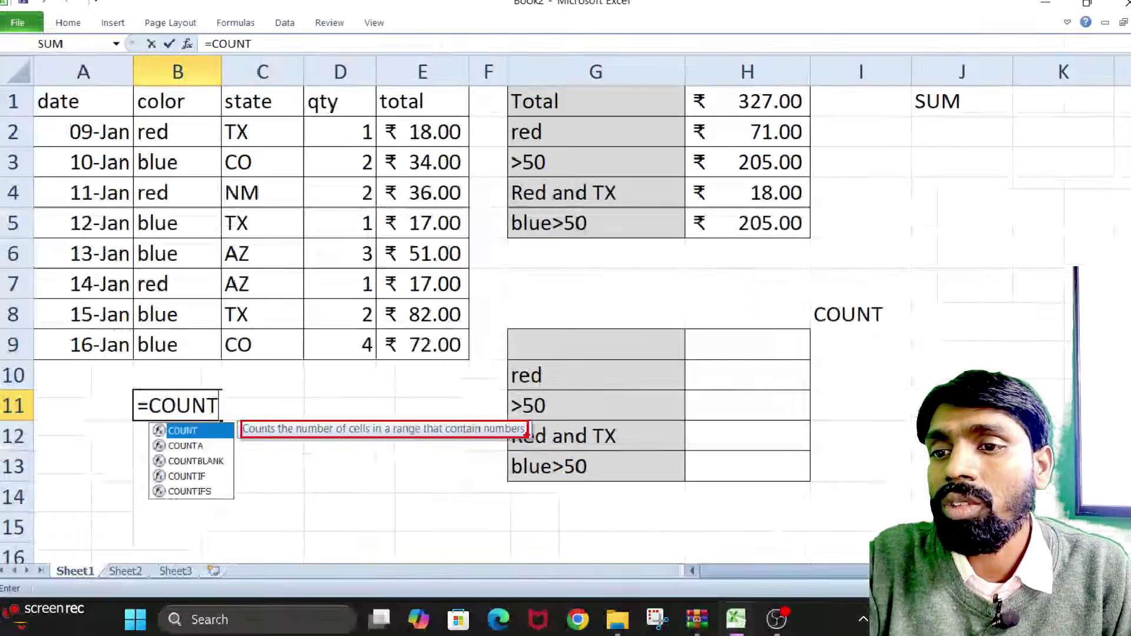
key(Escape)
key(Escape)
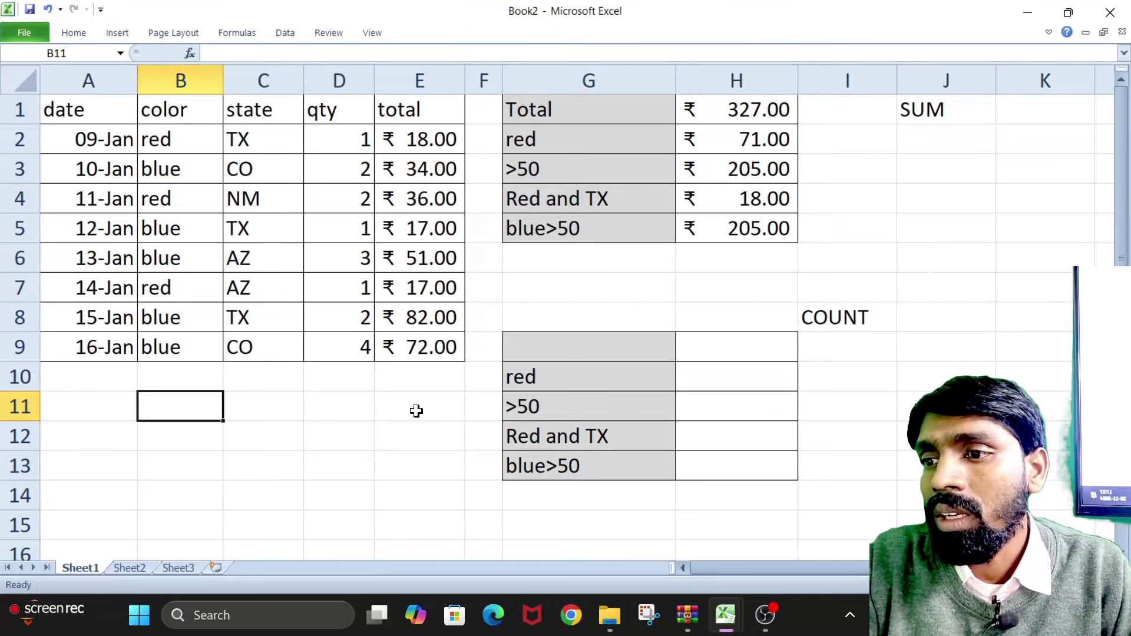
click(324, 401)
- Enter =COUNT(C2:D9) in C12, counting 8 numeric cells in the state and qty columns
click(273, 442)
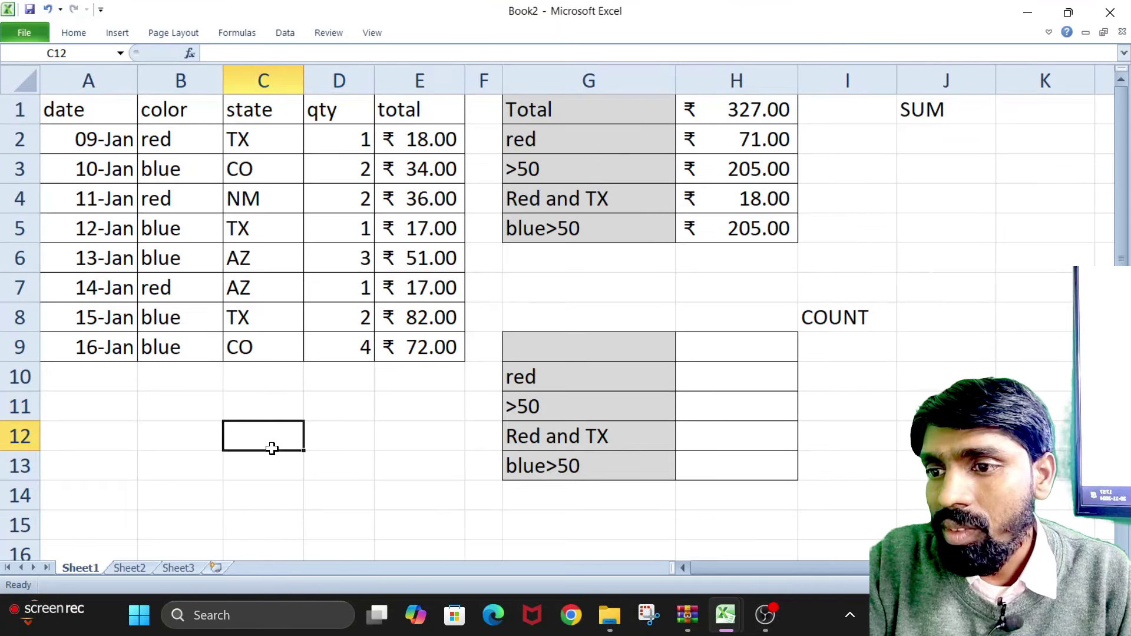
text(=)
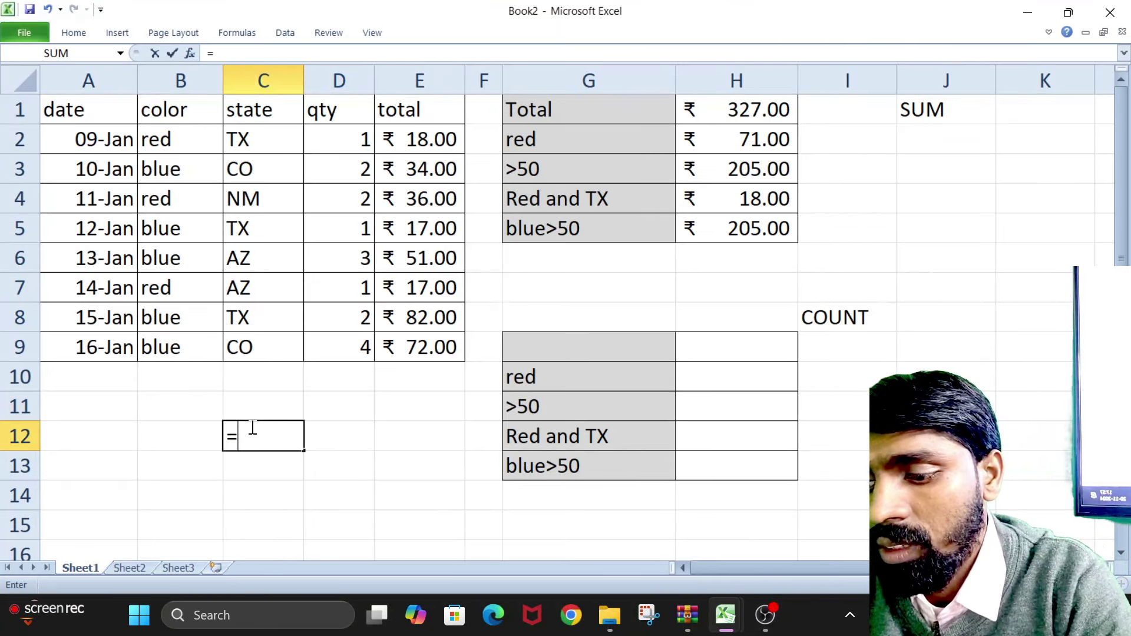
text(COUNT)
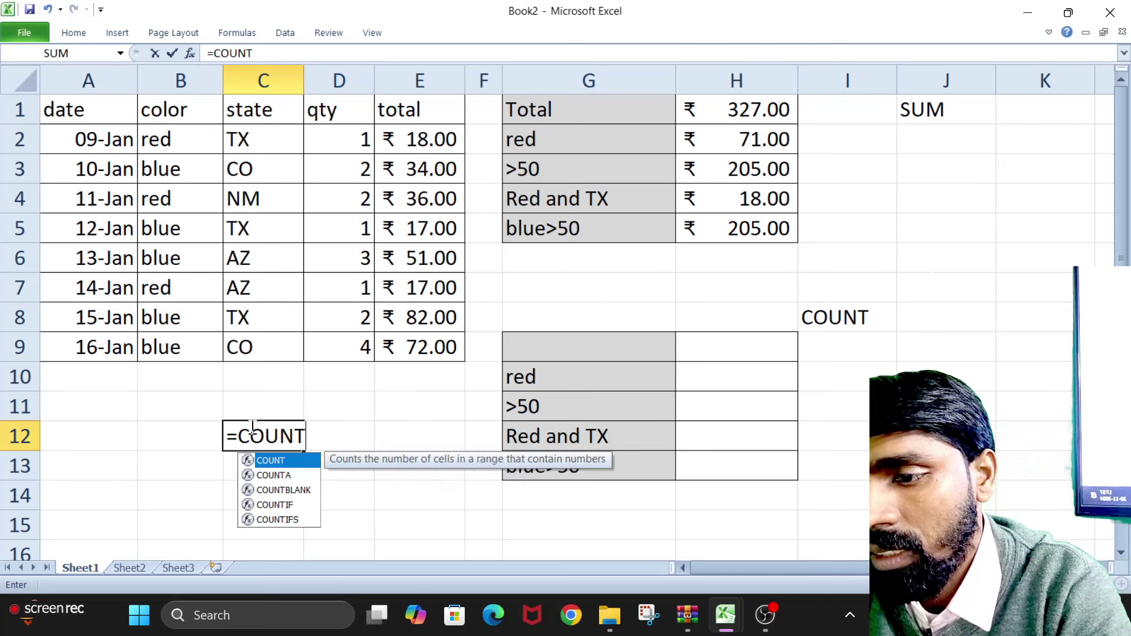
text(()
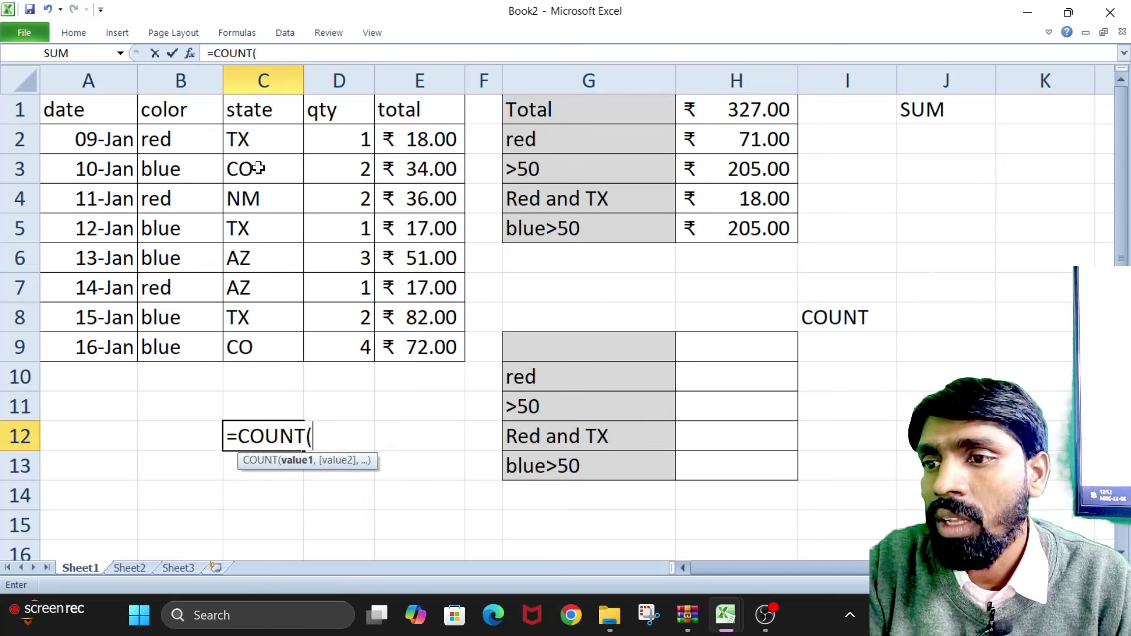
mouse_move(267, 139)
mouse_down()
mouse_move(351, 285)
mouse_move(350, 332)
mouse_up()
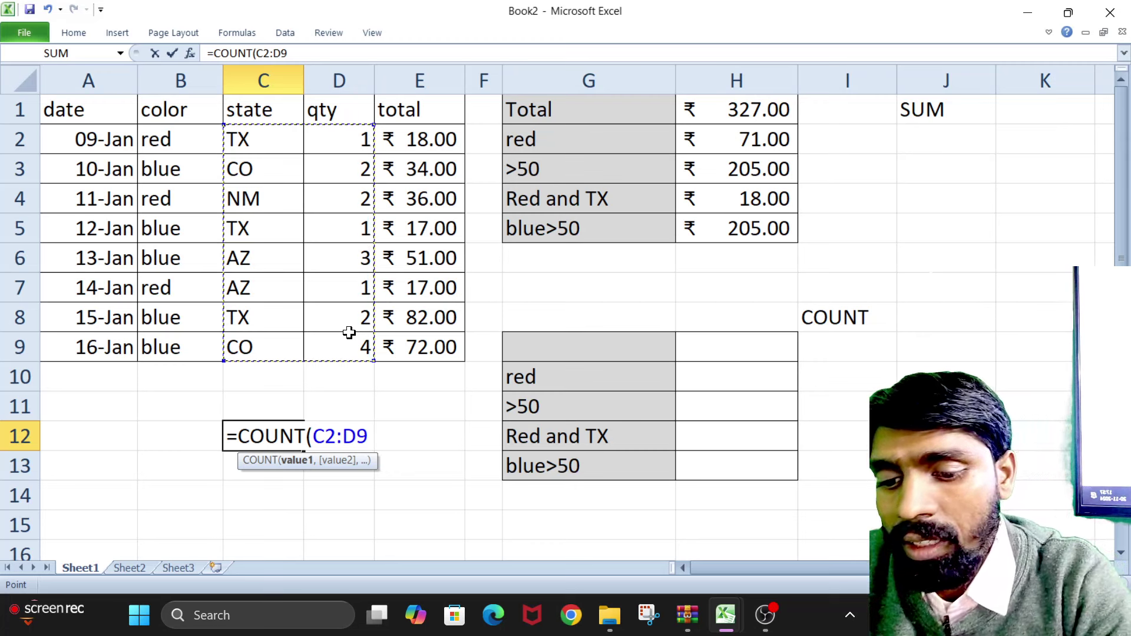
text())
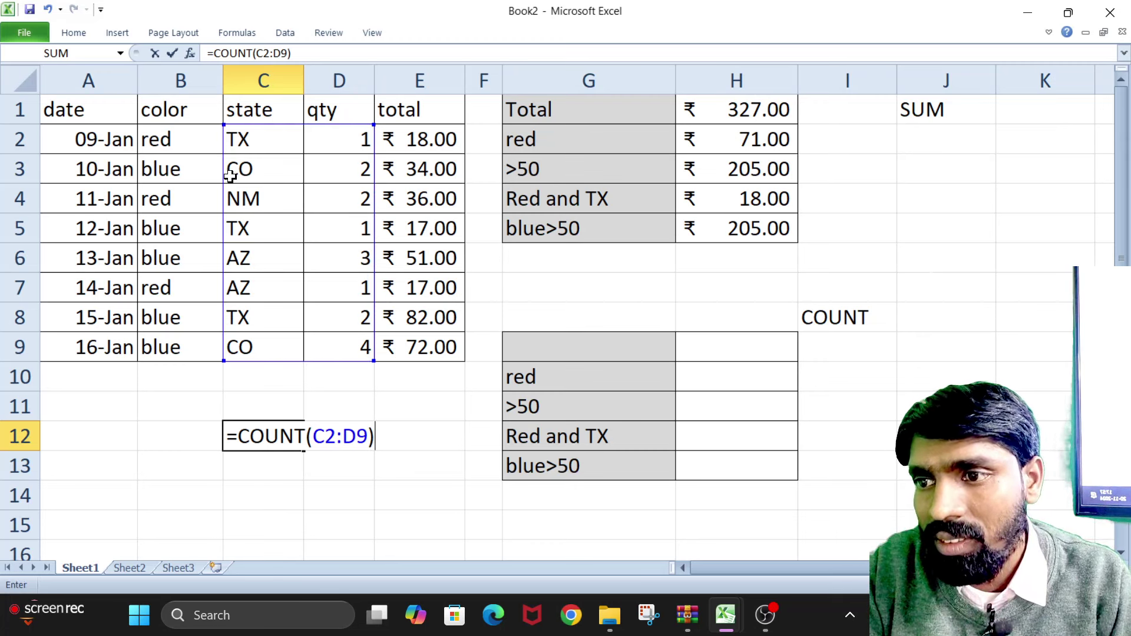
mouse_move(224, 124)
mouse_down()
mouse_move(375, 310)
mouse_move(373, 360)
mouse_up()
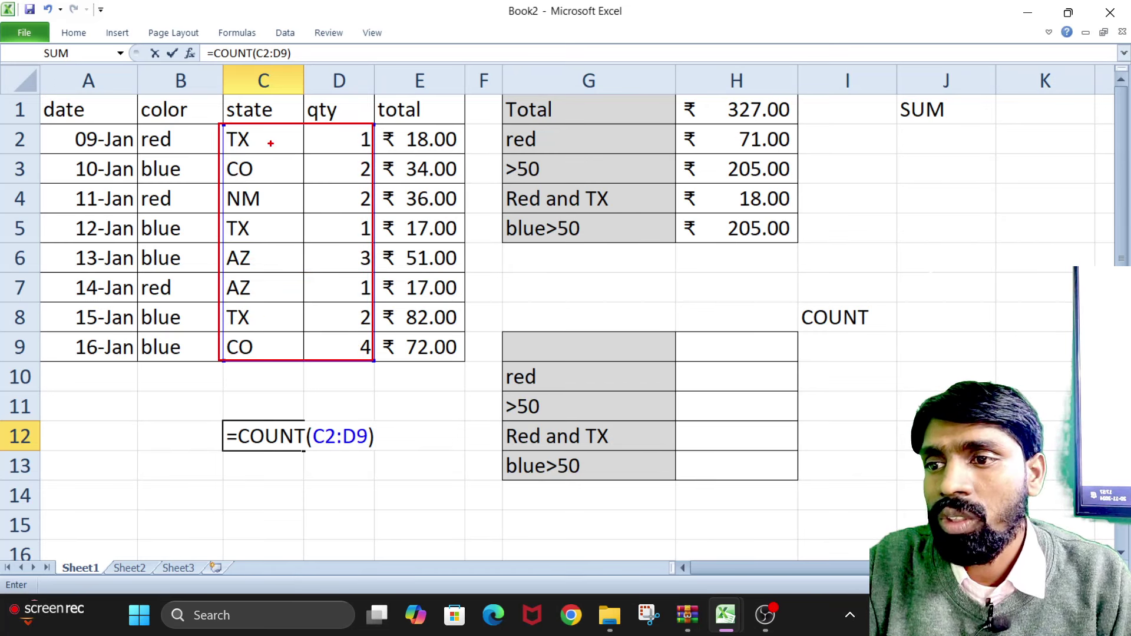
drag(274, 123, 193, 379)
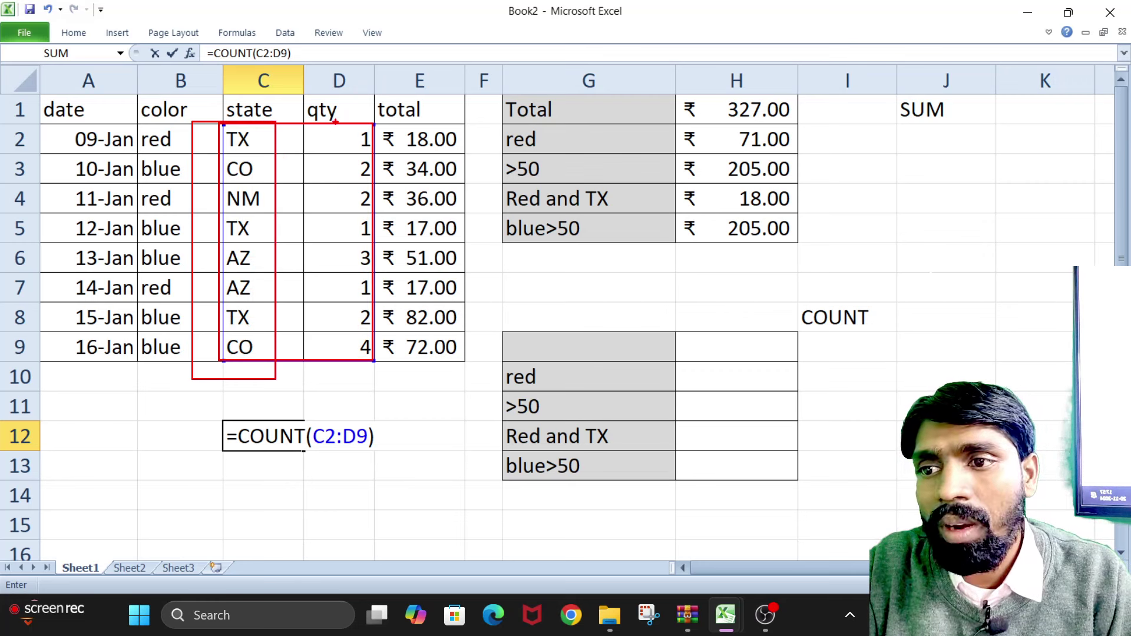
drag(335, 122, 378, 380)
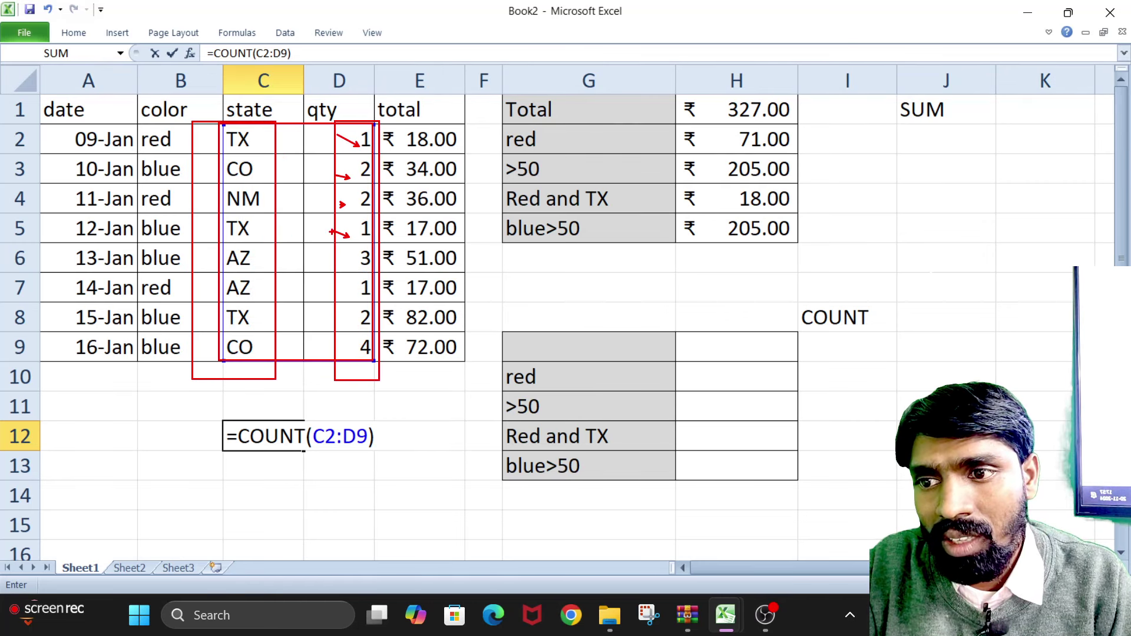
mouse_move(317, 315)
mouse_down()
mouse_move(342, 323)
mouse_move(350, 343)
mouse_up()
drag(219, 270, 255, 298)
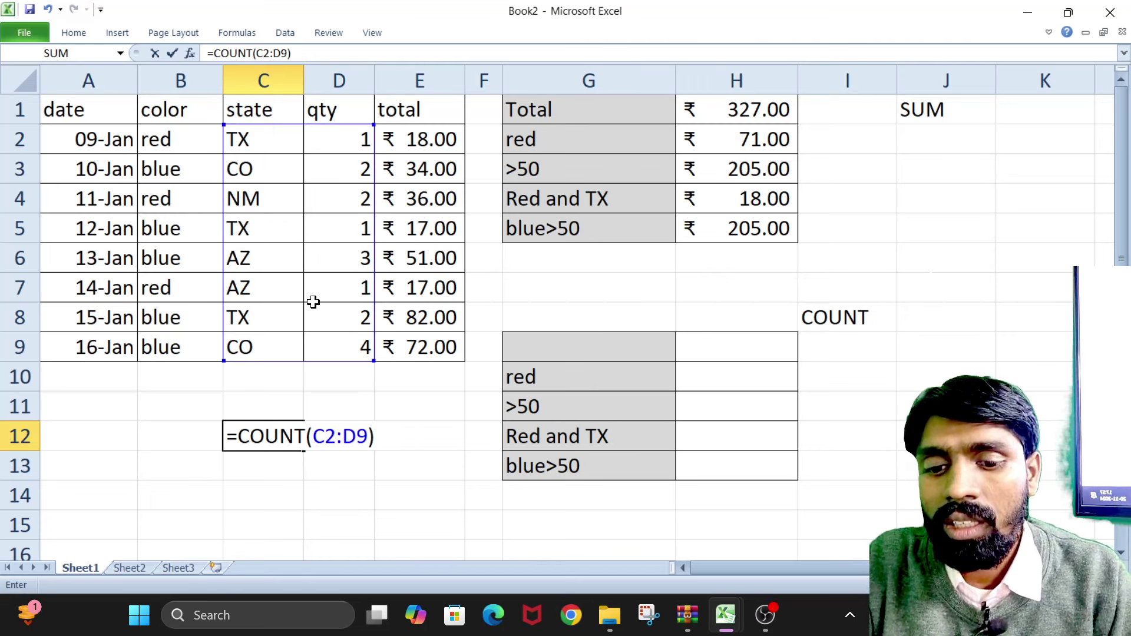
key(Return)
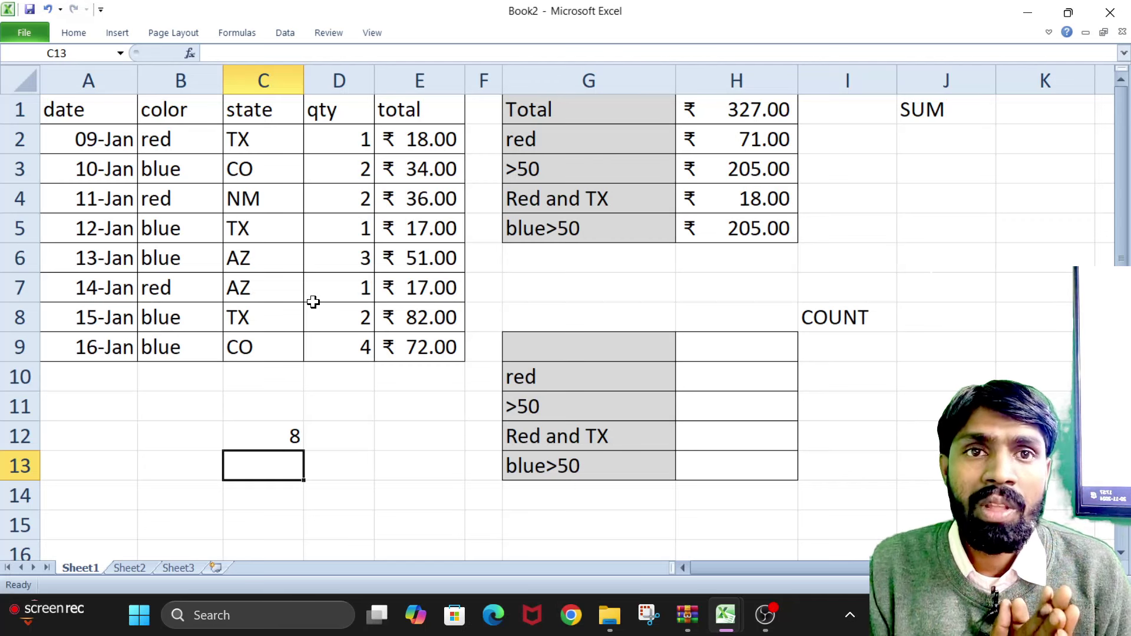
- Reopen the C12 COUNT formula and recommit it unchanged
click(259, 430)
double_click(261, 432)
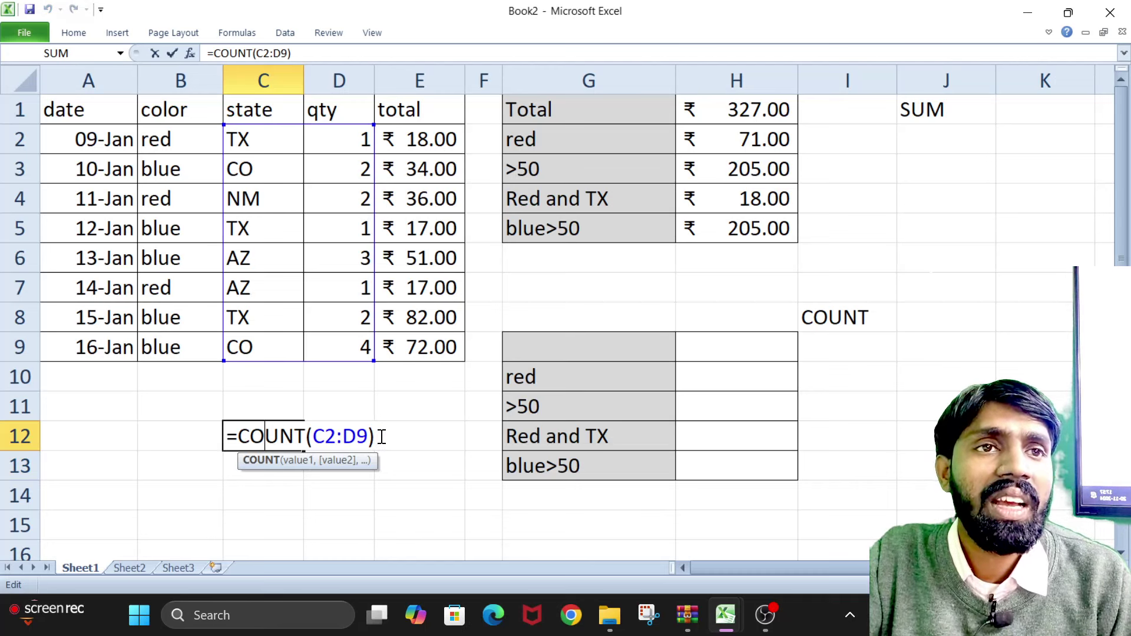
key(End)
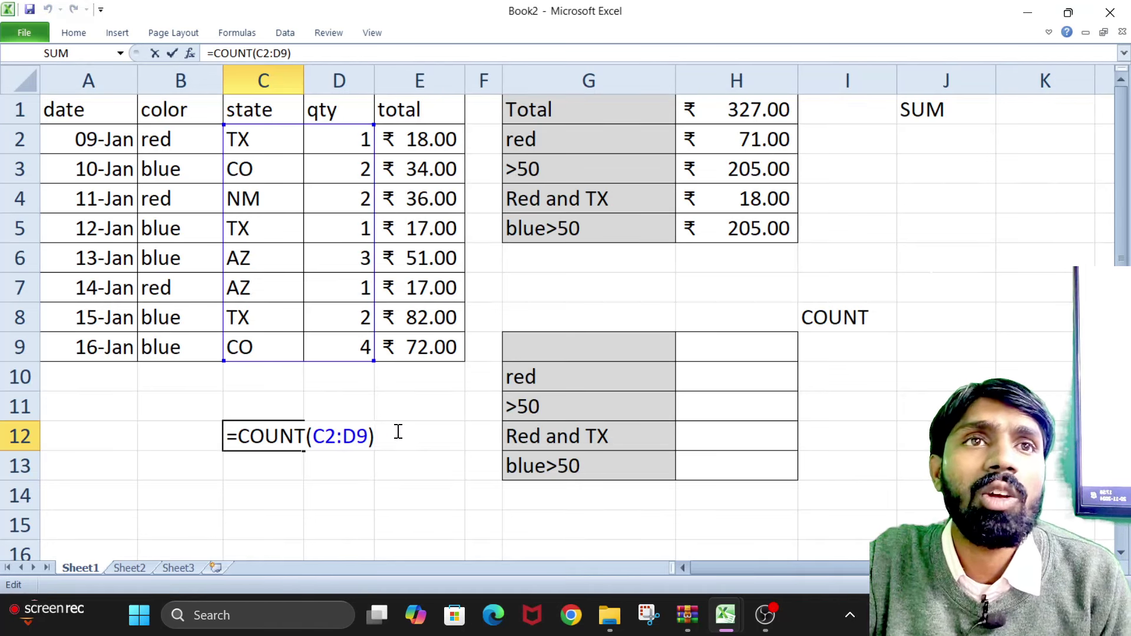
key(ctrl+Return)
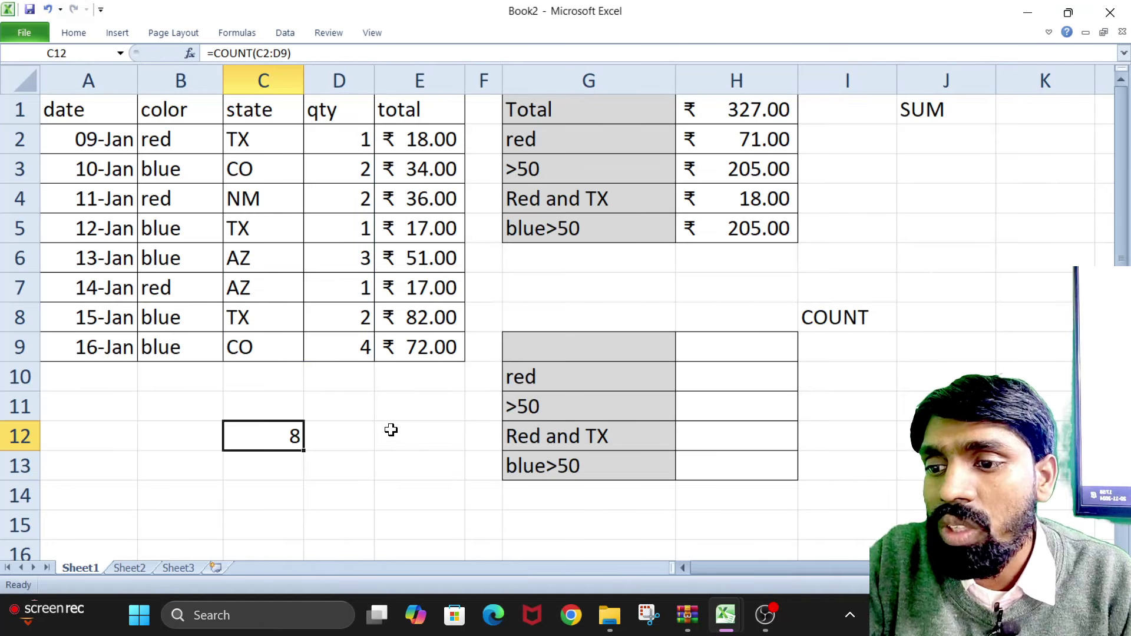
click(277, 466)
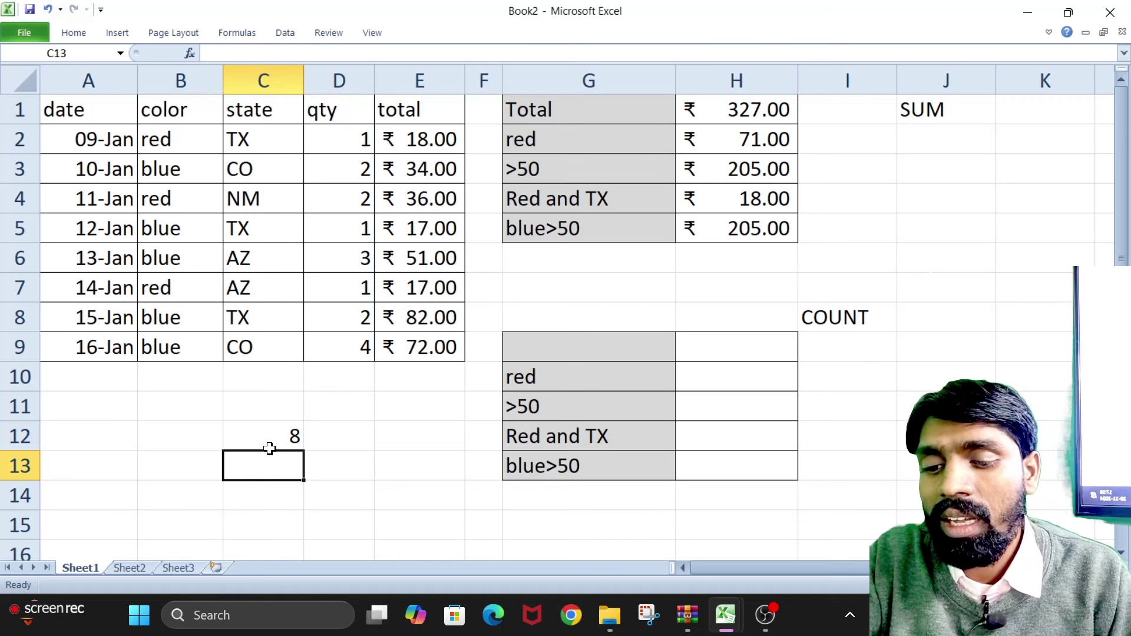
- Enter =COUNTA(C2:C9) in C13 to count the filled state cells
text(=C)
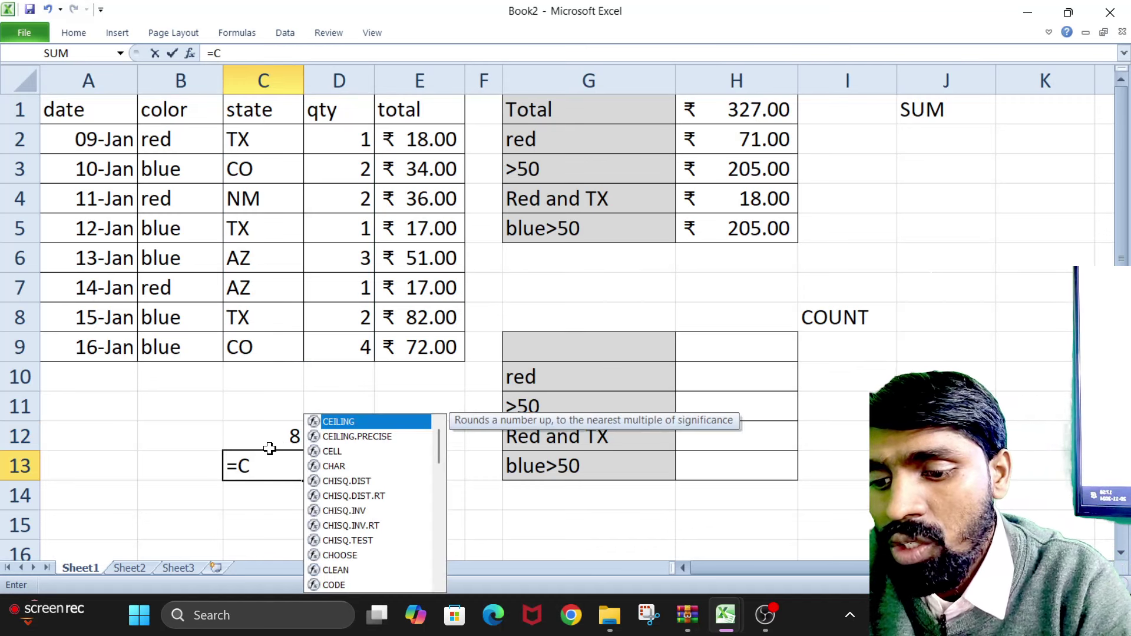
text(OUNT)
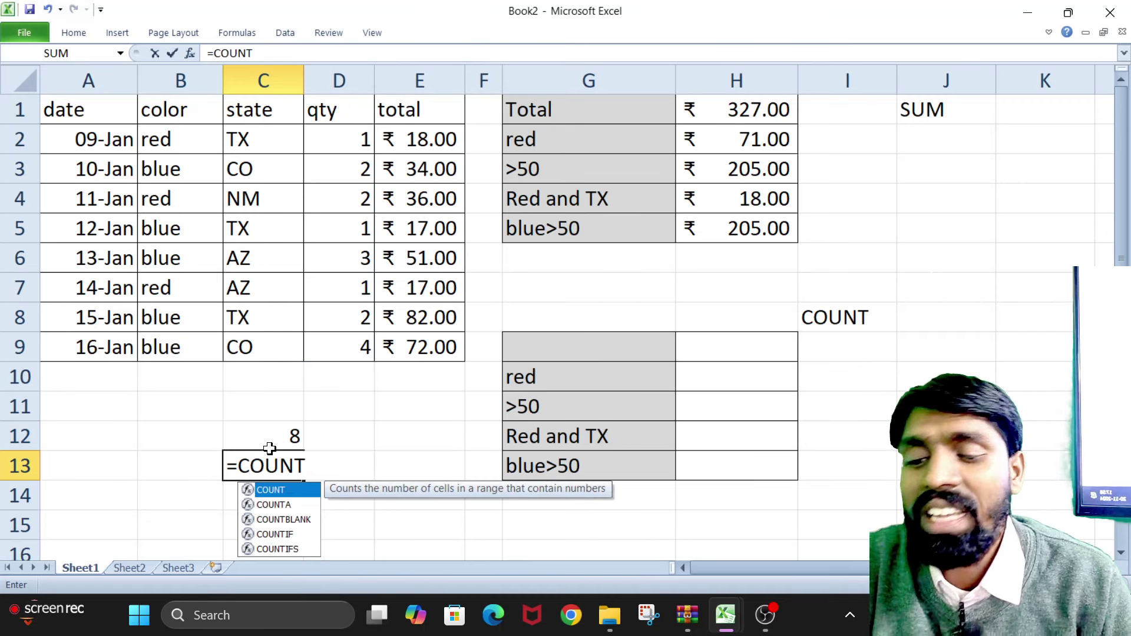
key(Down)
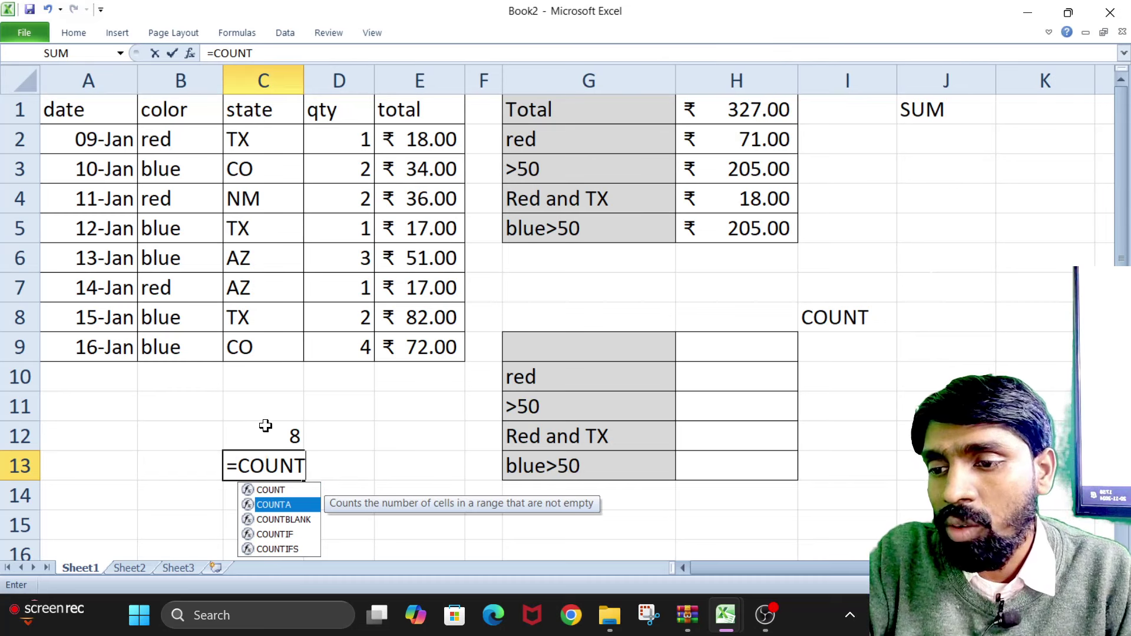
key(Tab)
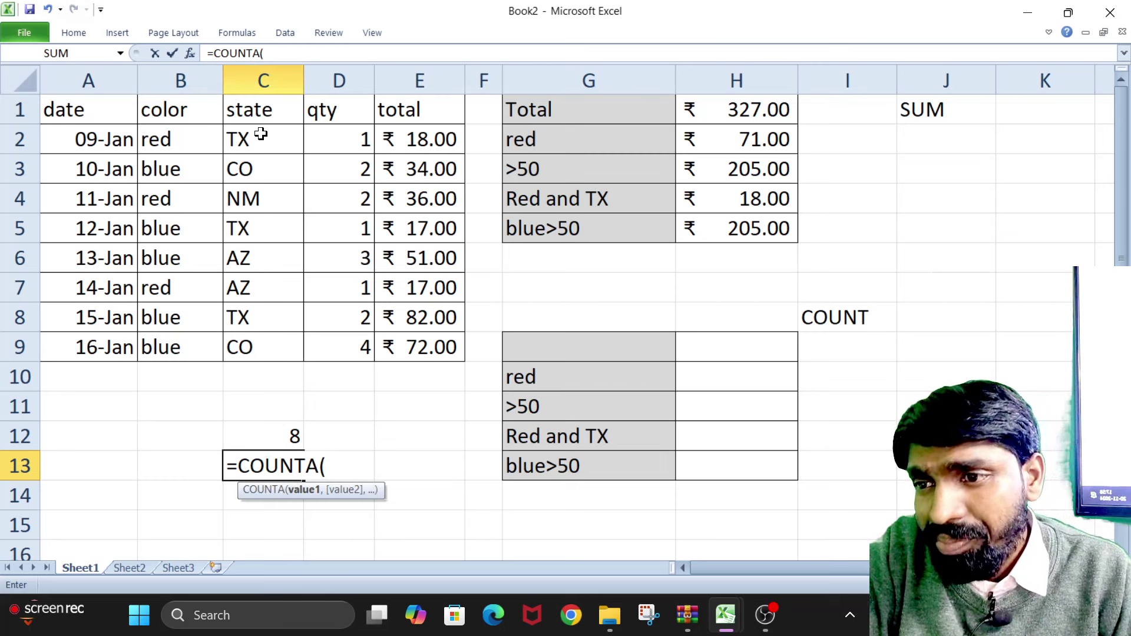
drag(261, 134, 298, 353)
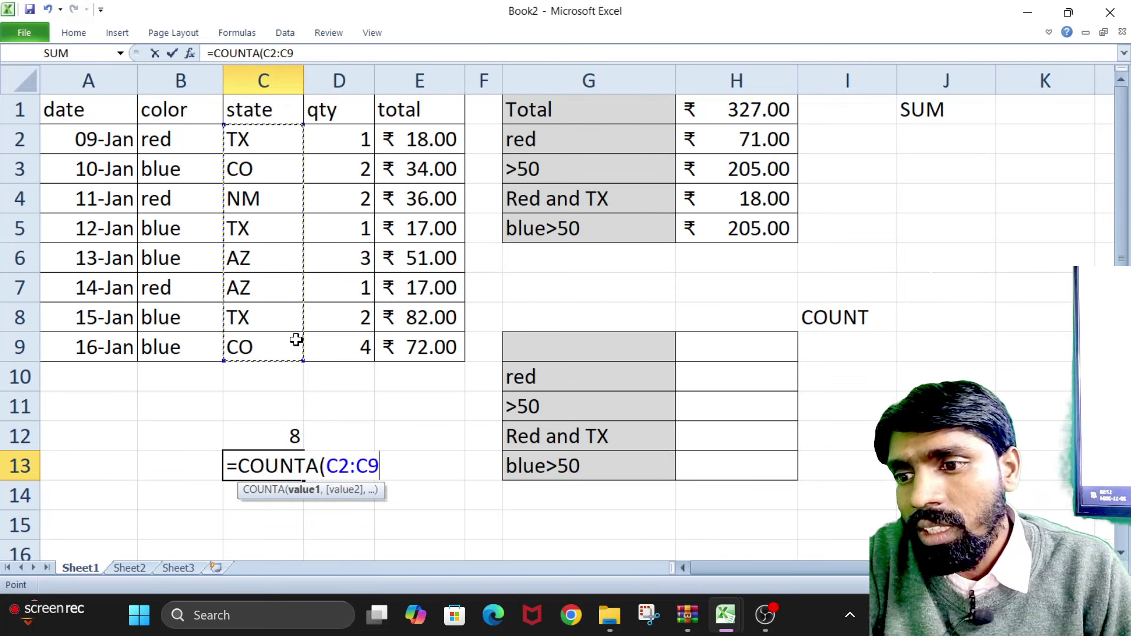
text())
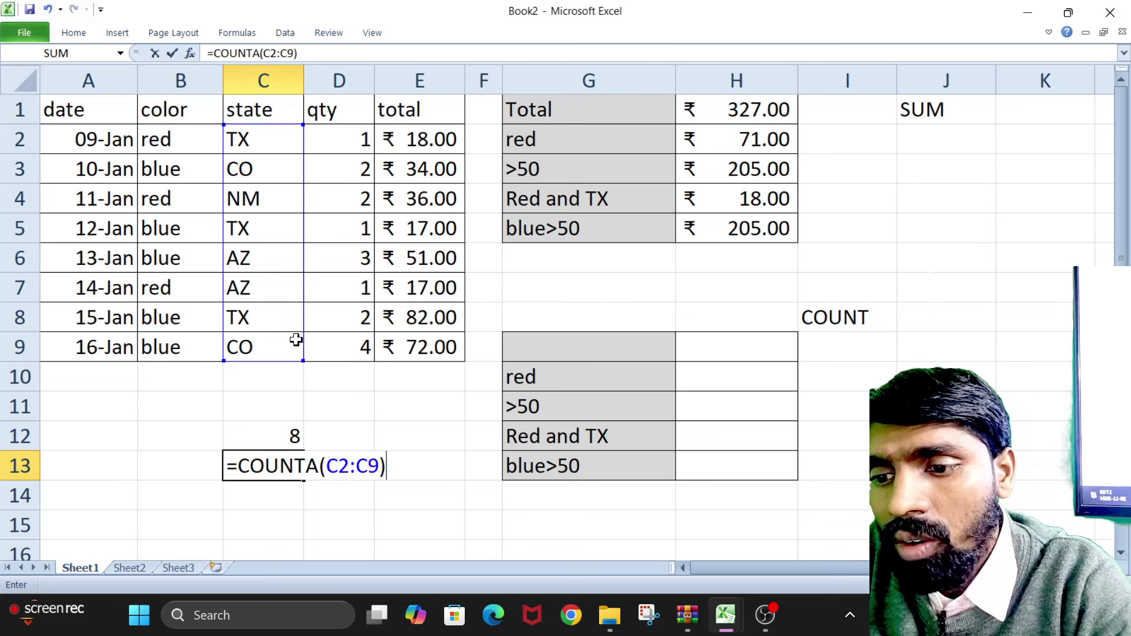
key(Return)
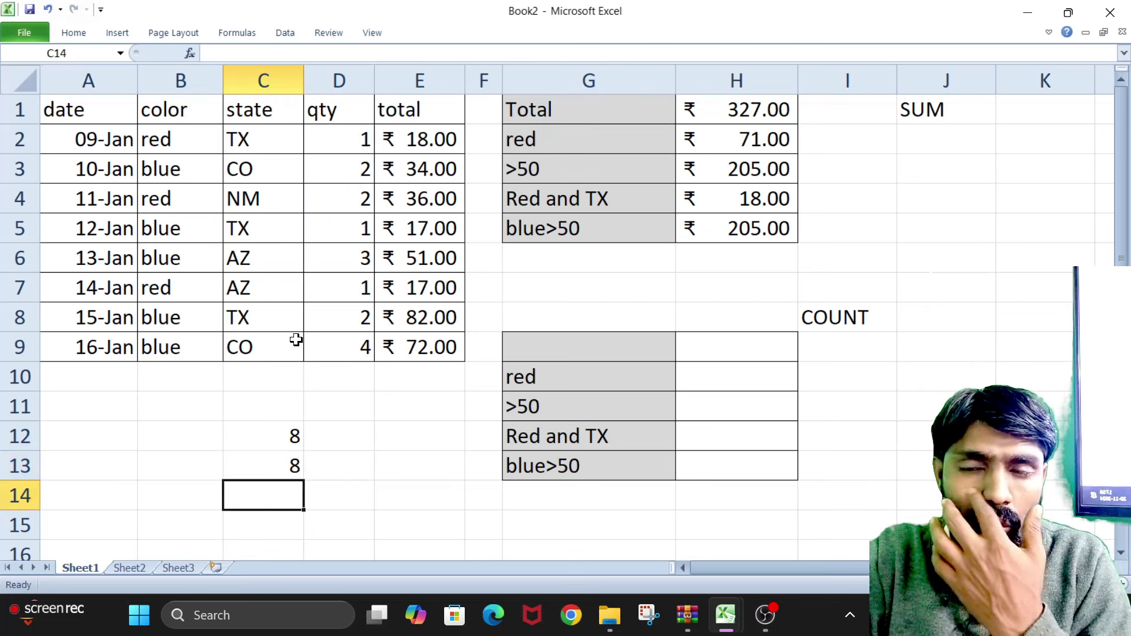
- Re-edit the C13 formula and rebuild its range argument as C2:C9
double_click(273, 470)
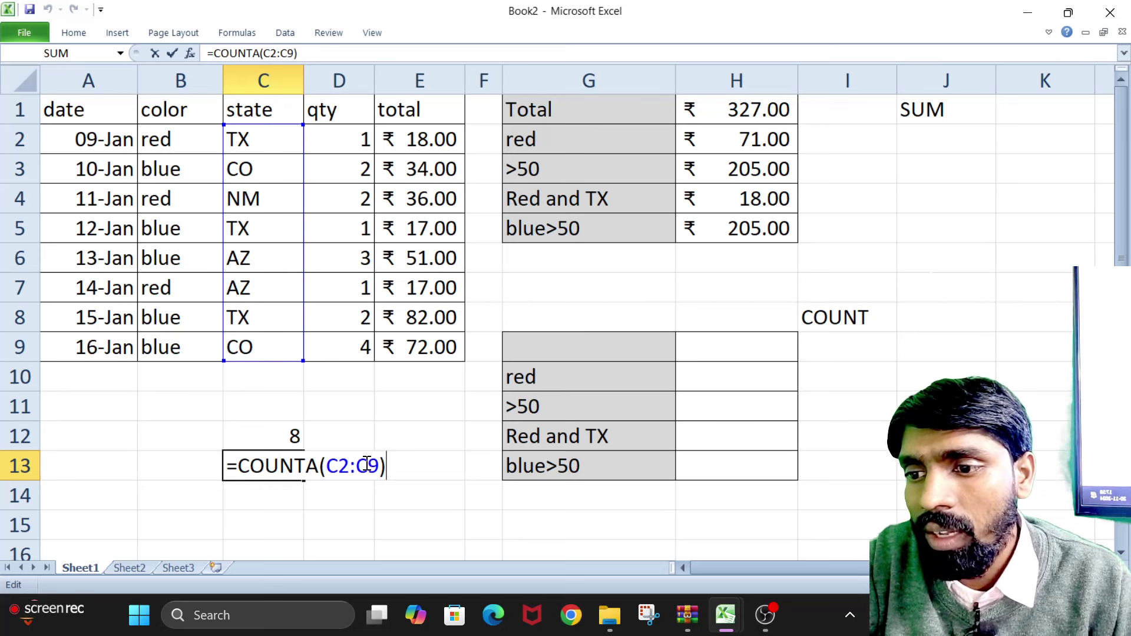
click(322, 461)
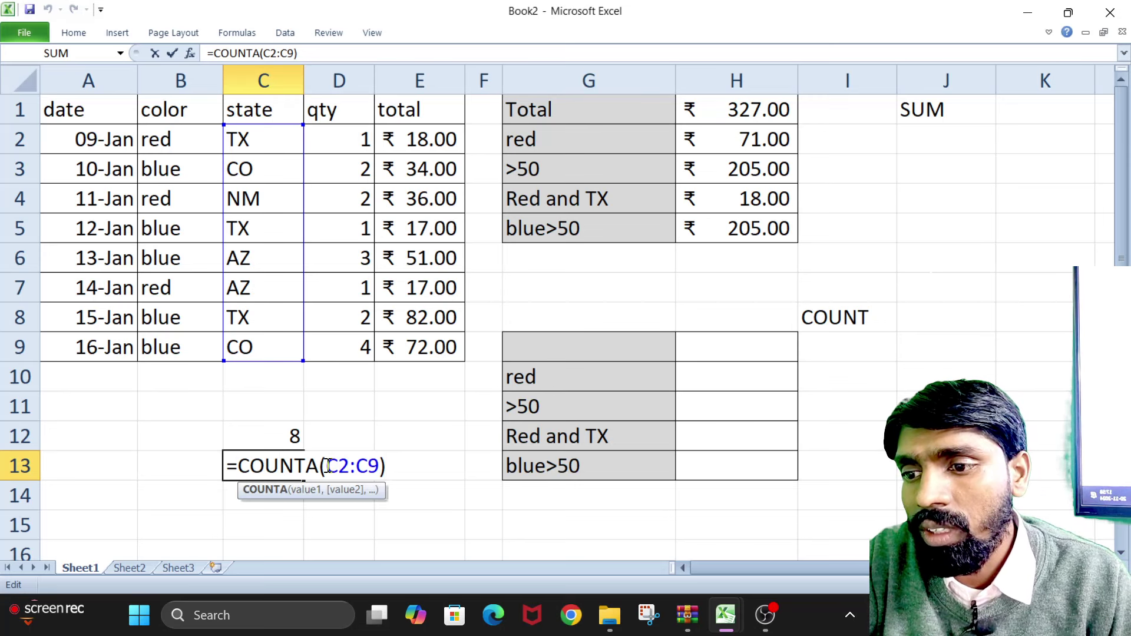
click(396, 461)
key(BackSpace)
key(BackSpace)
key(BackSpace)
key(BackSpace)
key(BackSpace)
key(BackSpace)
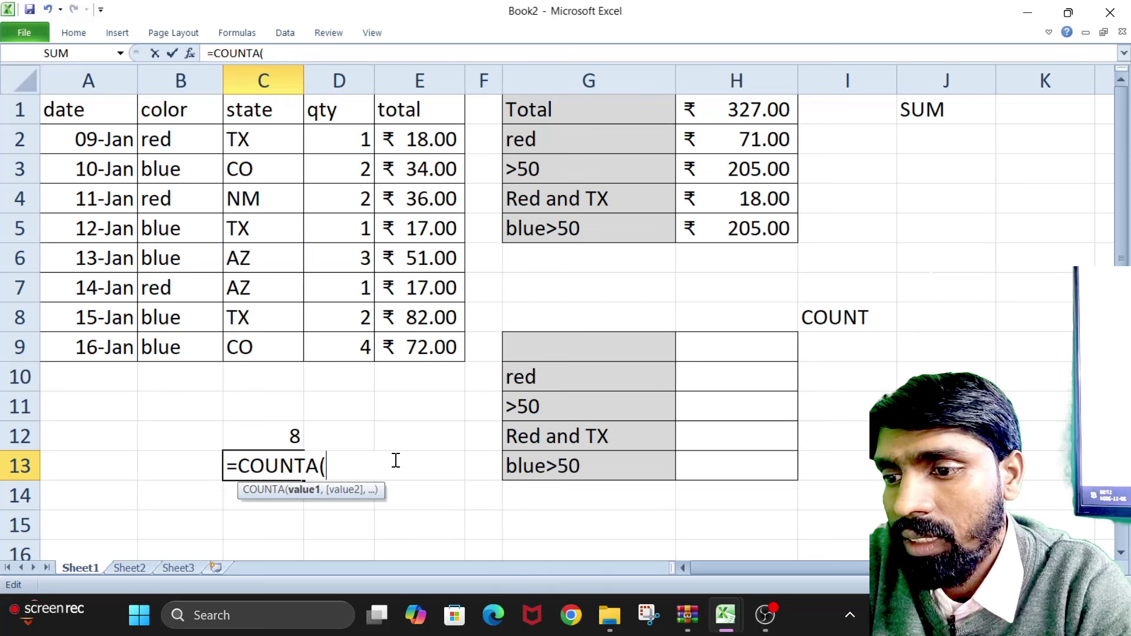
key(BackSpace)
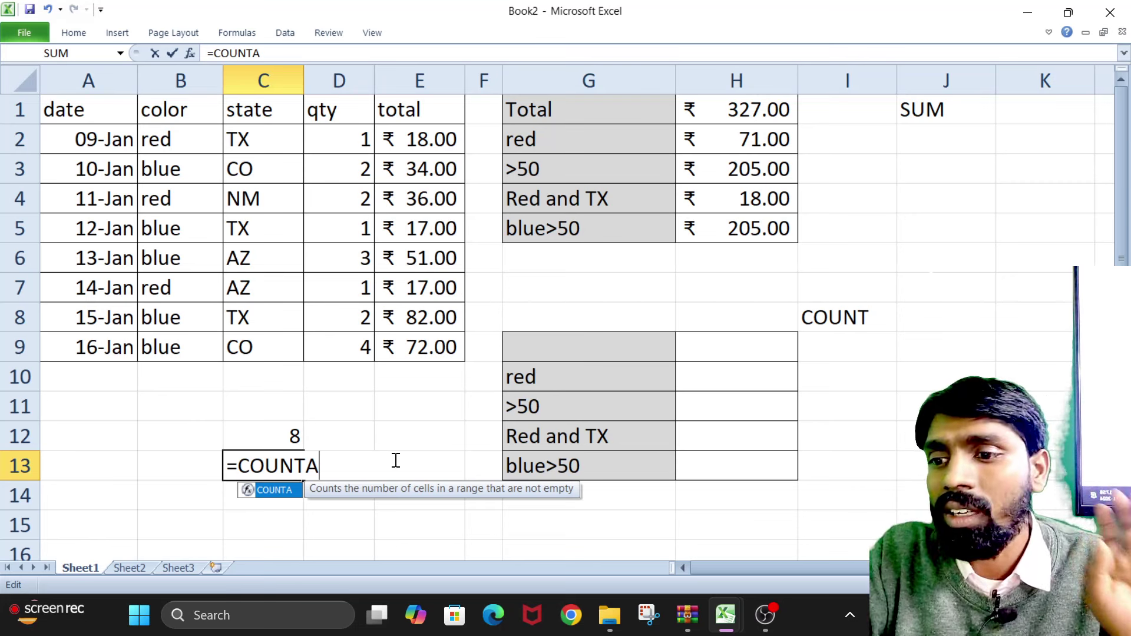
text(()
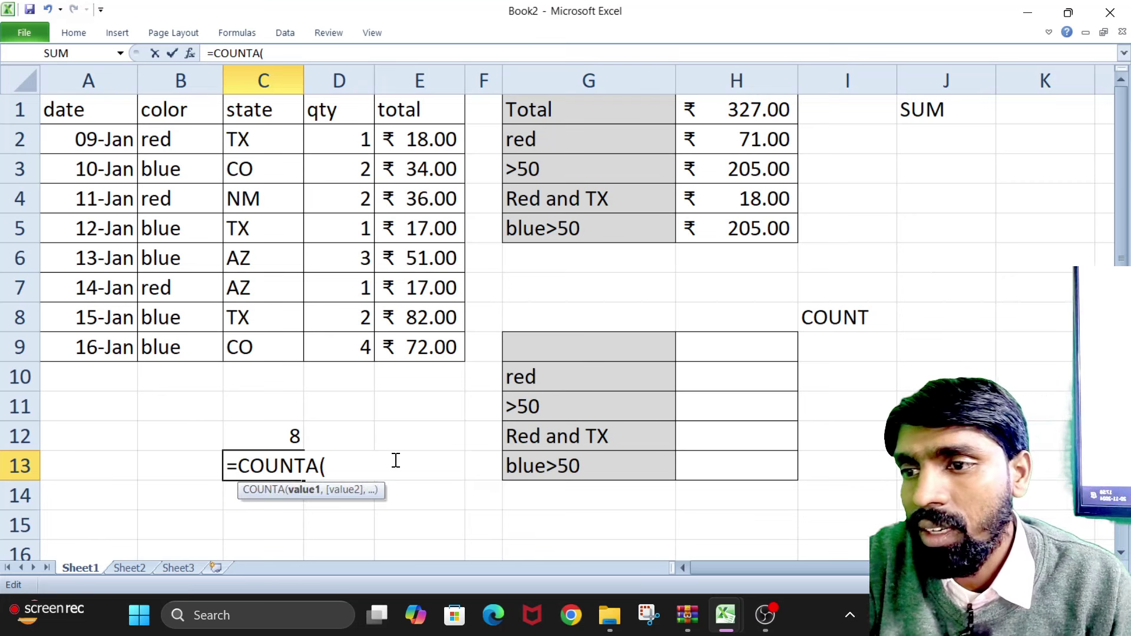
drag(259, 142, 268, 343)
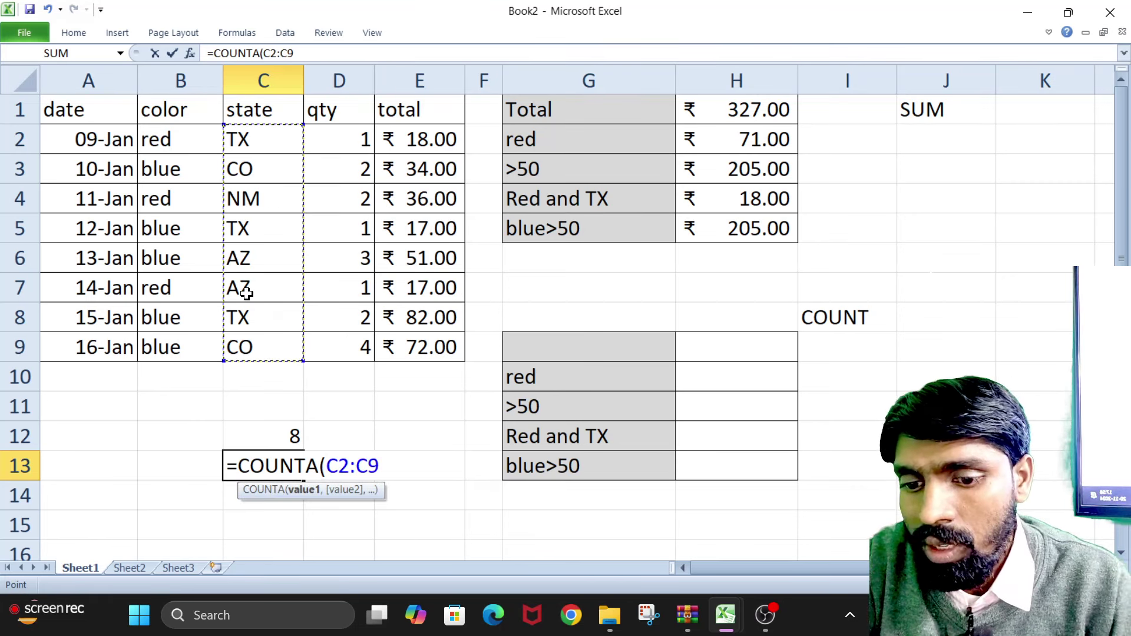
text())
key(Return)
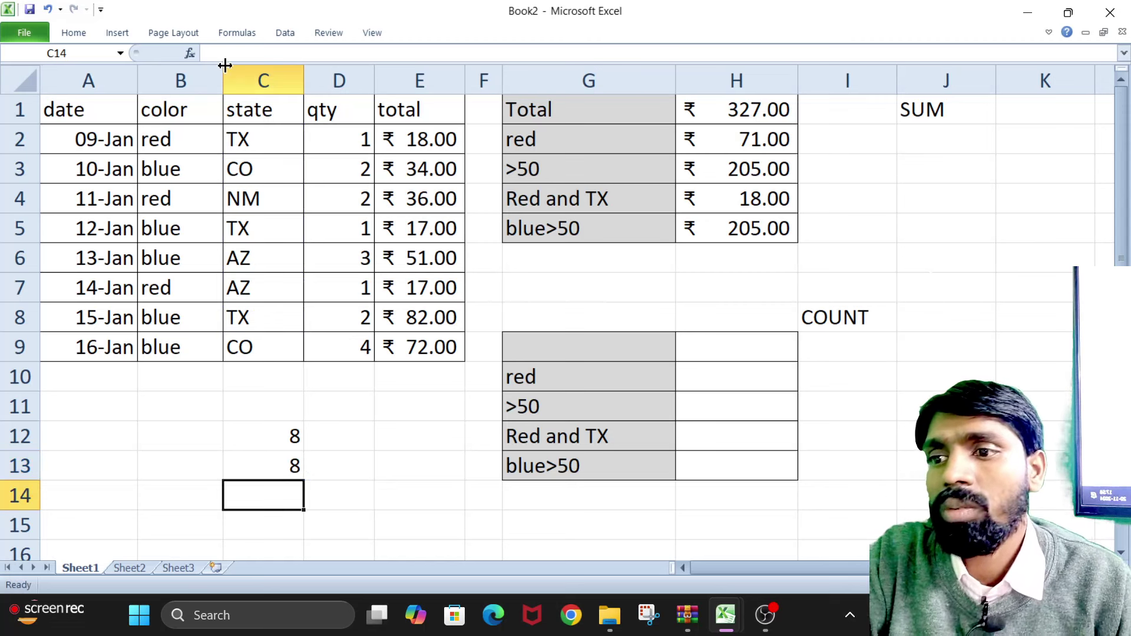
- Clear the TX value from state cell C5
click(261, 217)
key(Delete)
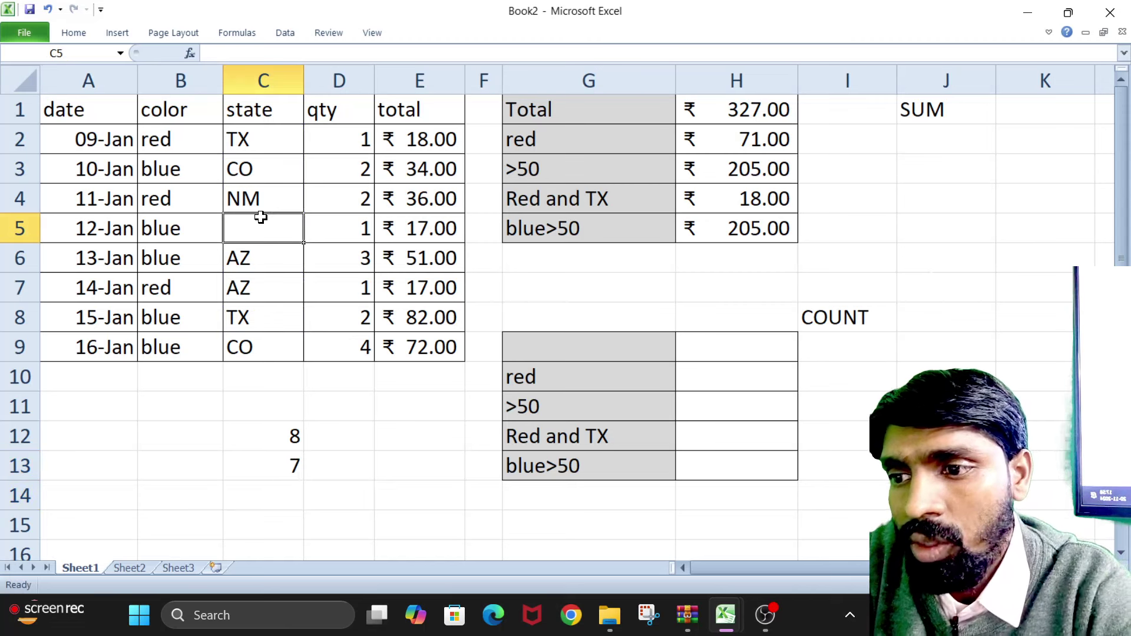
key(BackSpace)
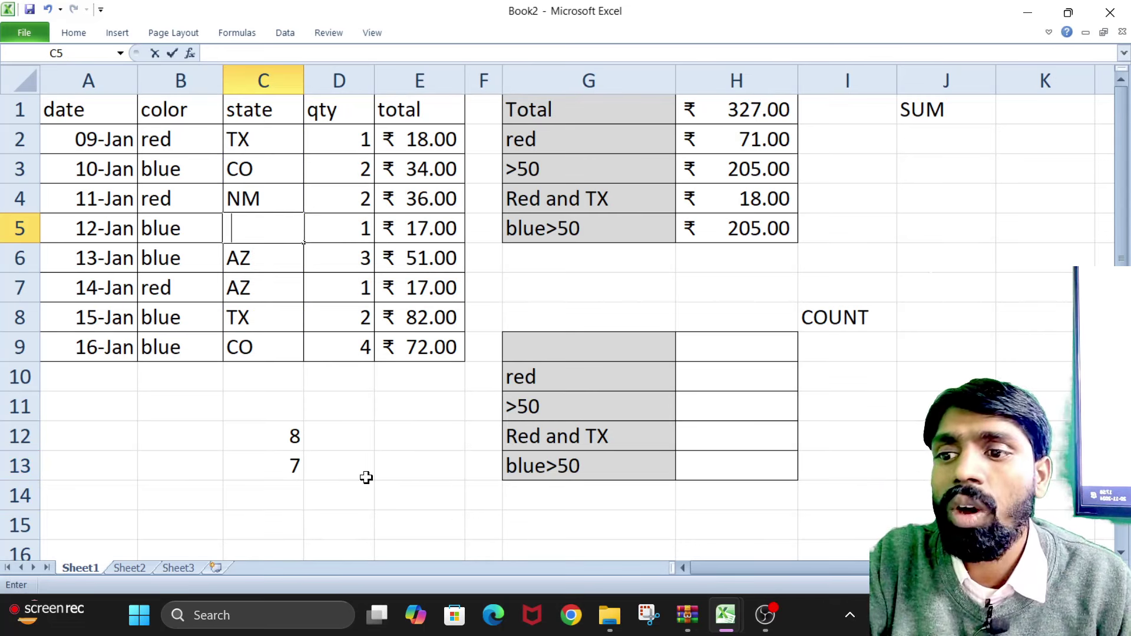
click(363, 458)
- Try an underscore in C5, then delete it so C5 stays blank
double_click(256, 229)
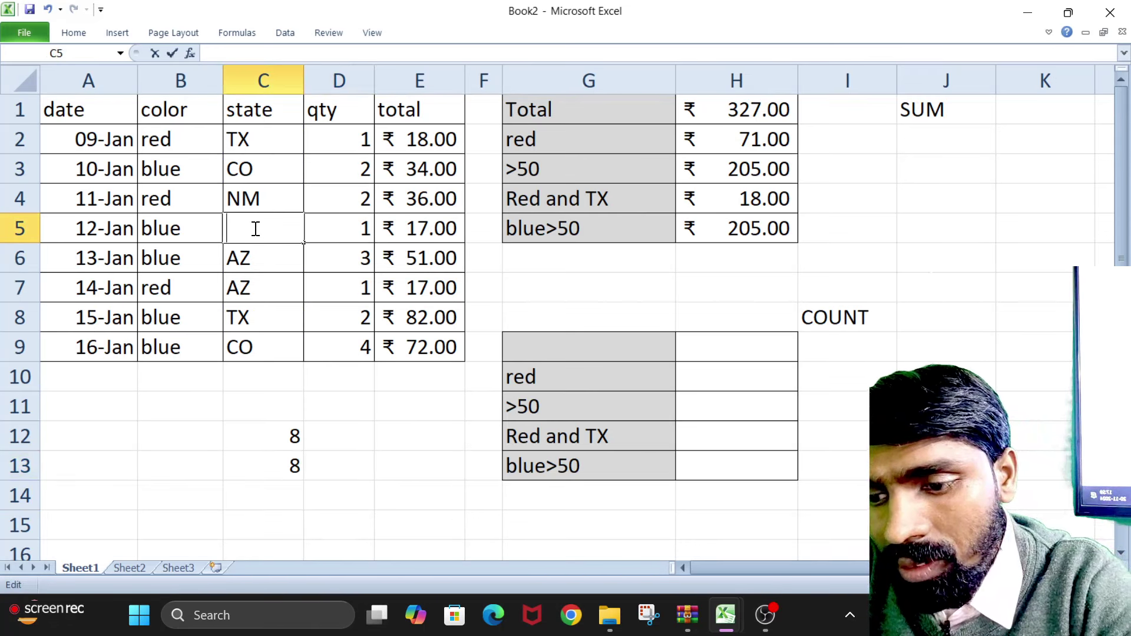
text(_)
key(Return)
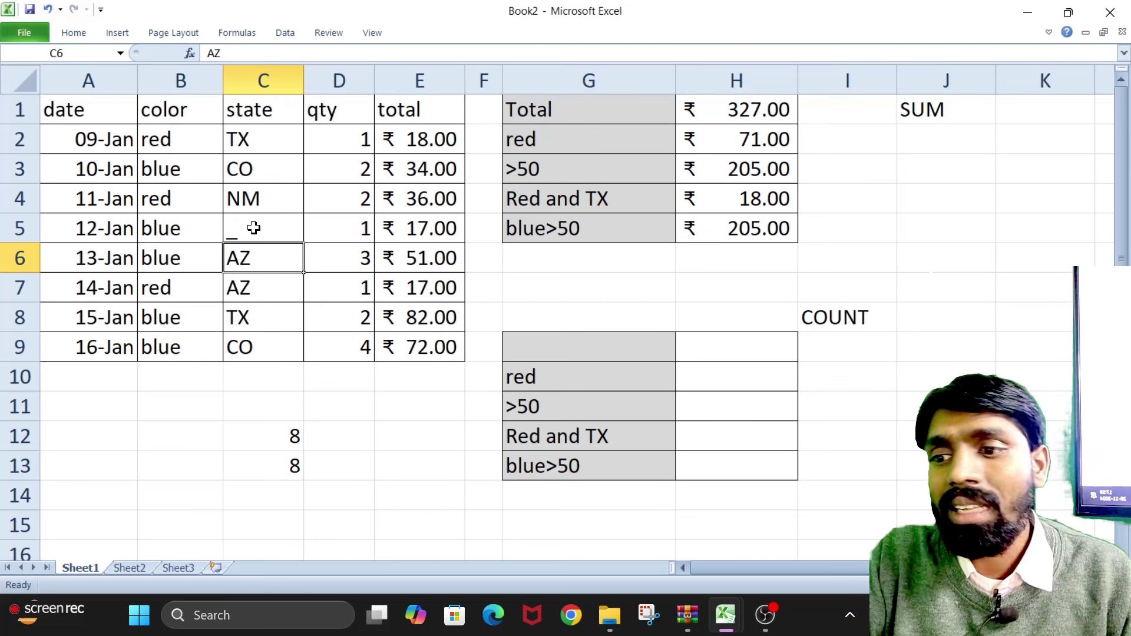
double_click(265, 233)
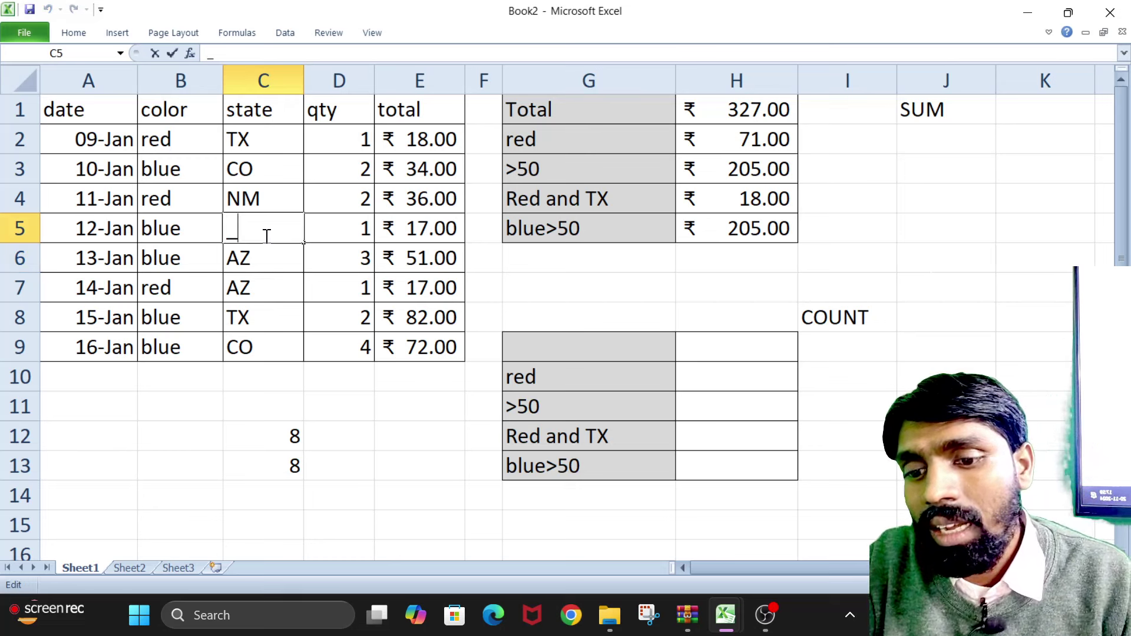
key(BackSpace)
click(321, 406)
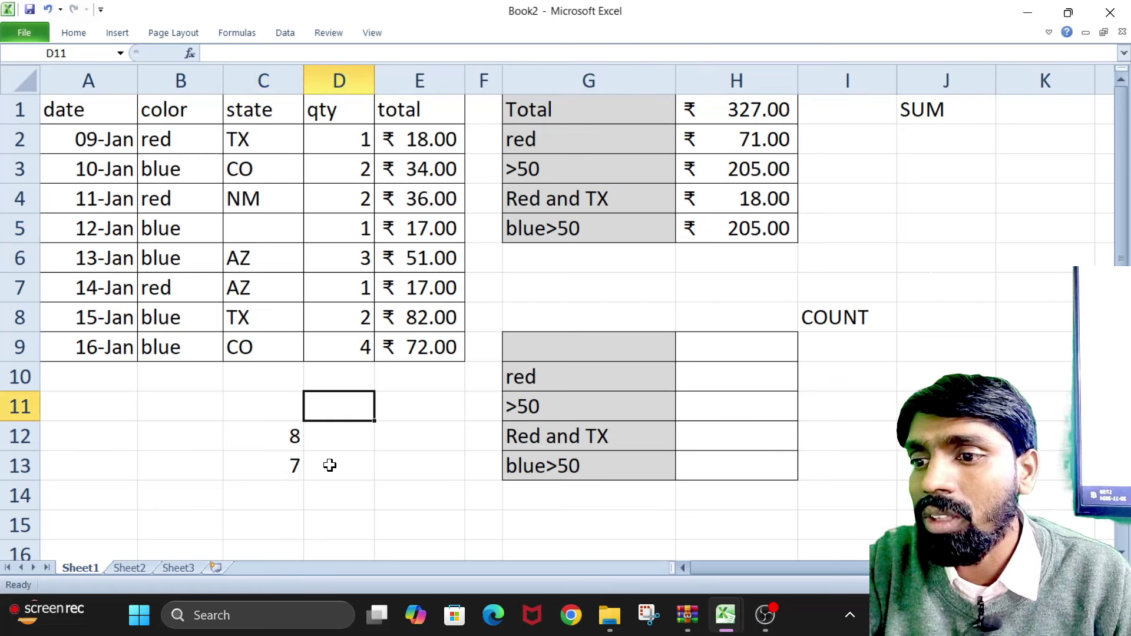
click(284, 508)
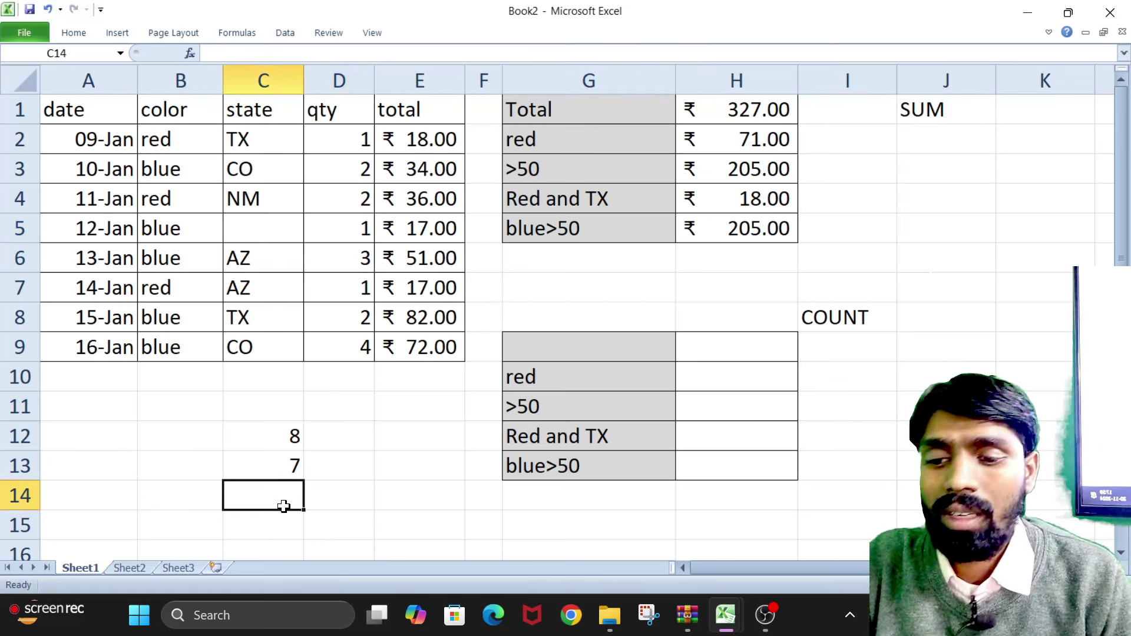
- Enter =COUNTBLANK(C2:C9) in C14, counting the one empty state cell
text(=COUN)
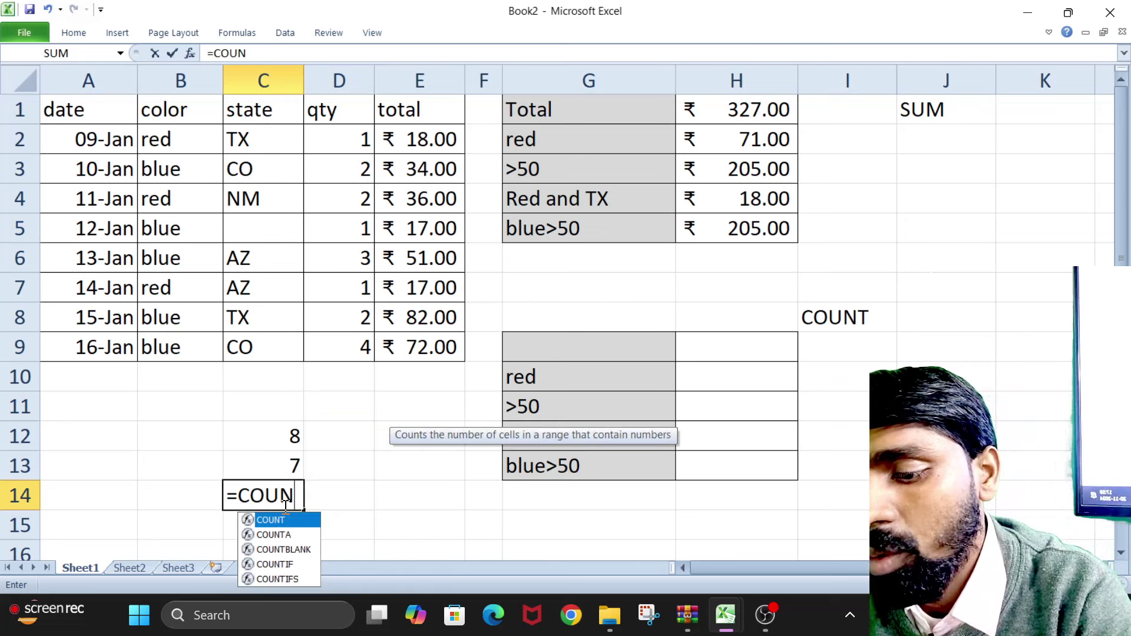
text(TB)
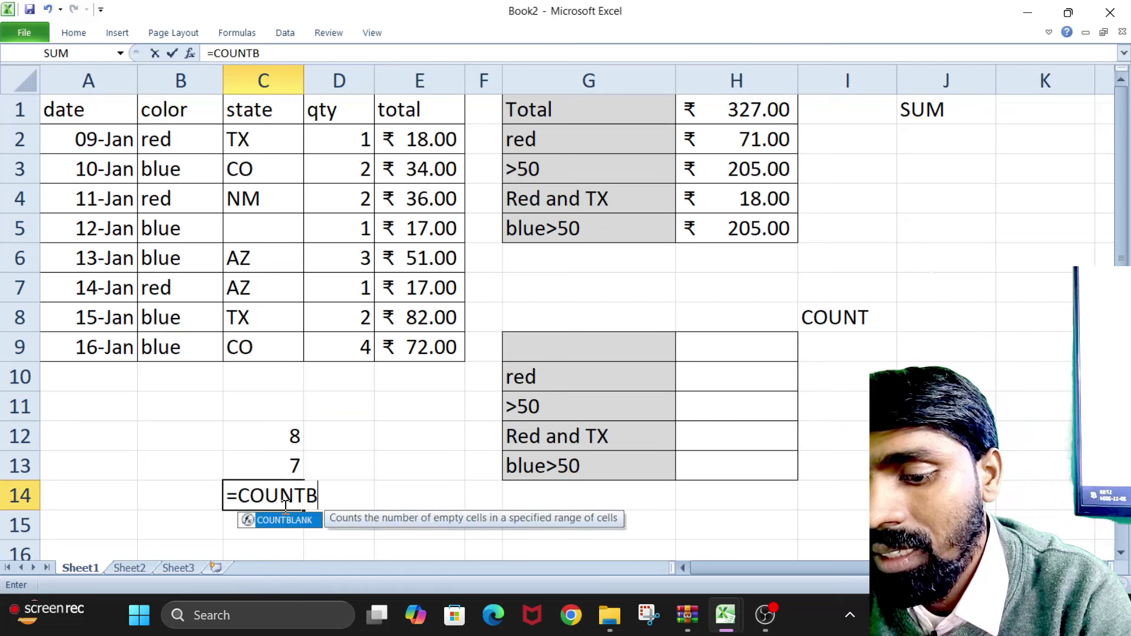
key(Tab)
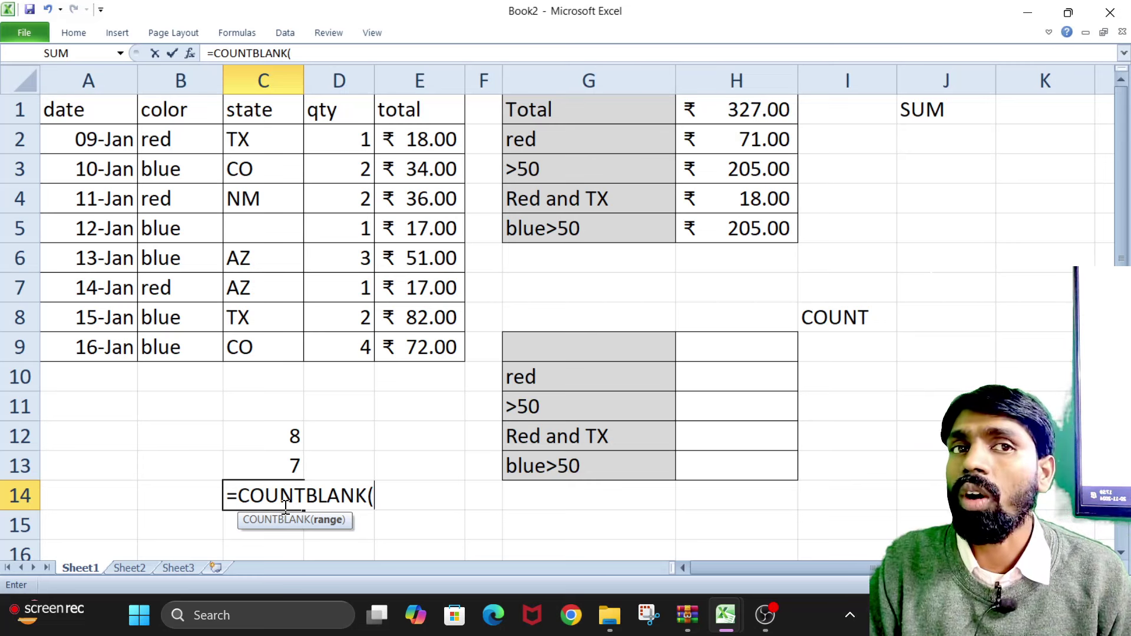
drag(238, 136, 266, 341)
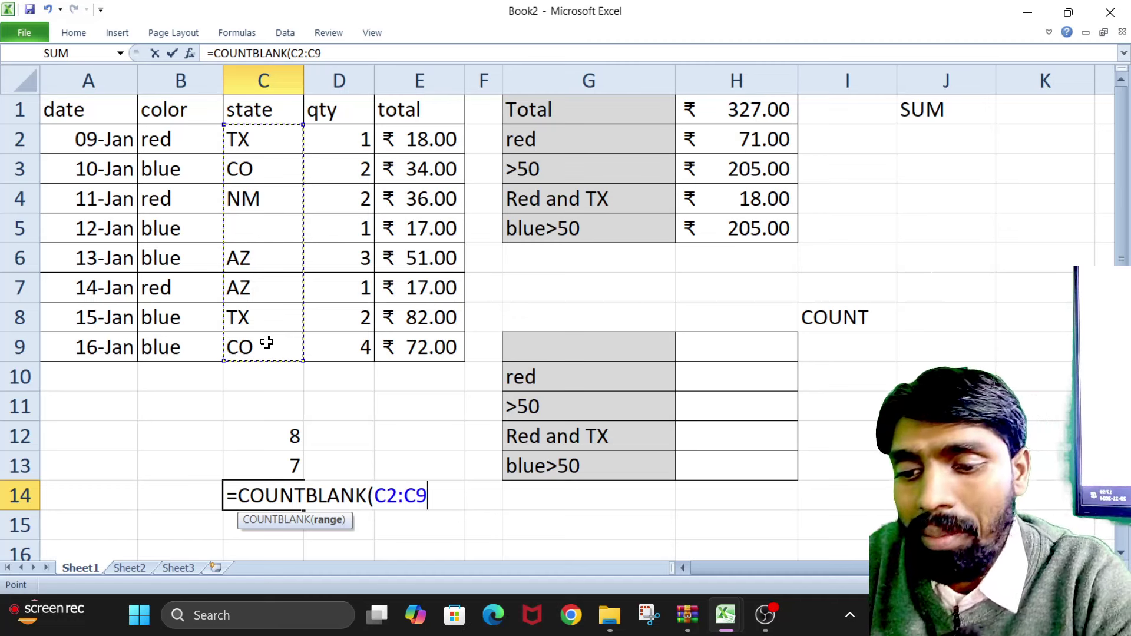
text())
key(Return)
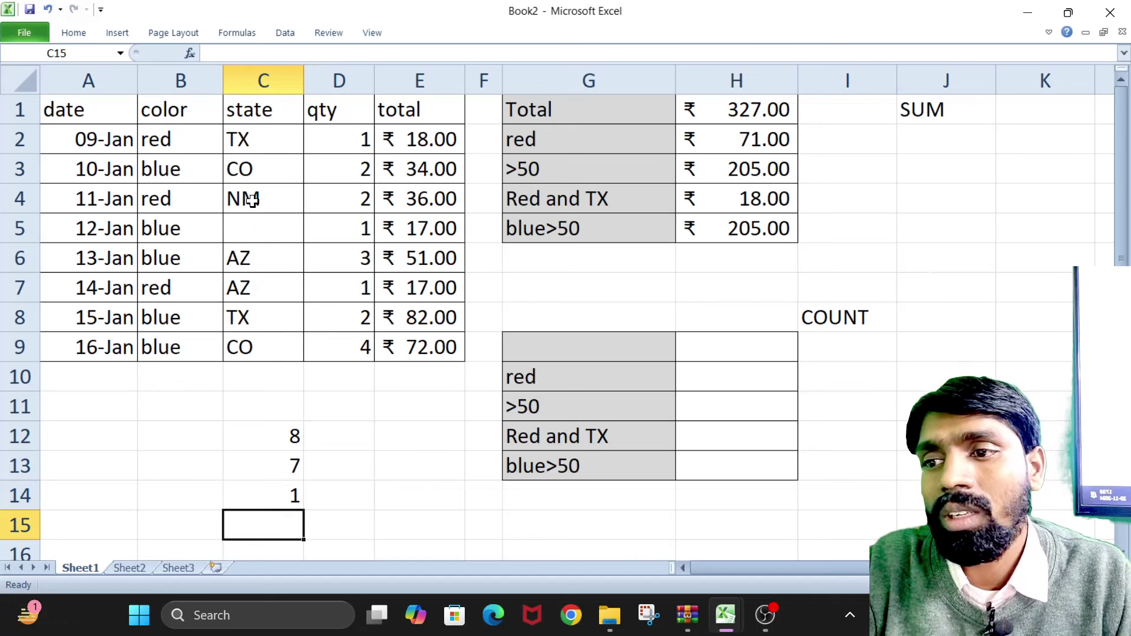
- Clear the CO value from C3 and recommit the COUNTBLANK formula in C14
click(250, 168)
key(Delete)
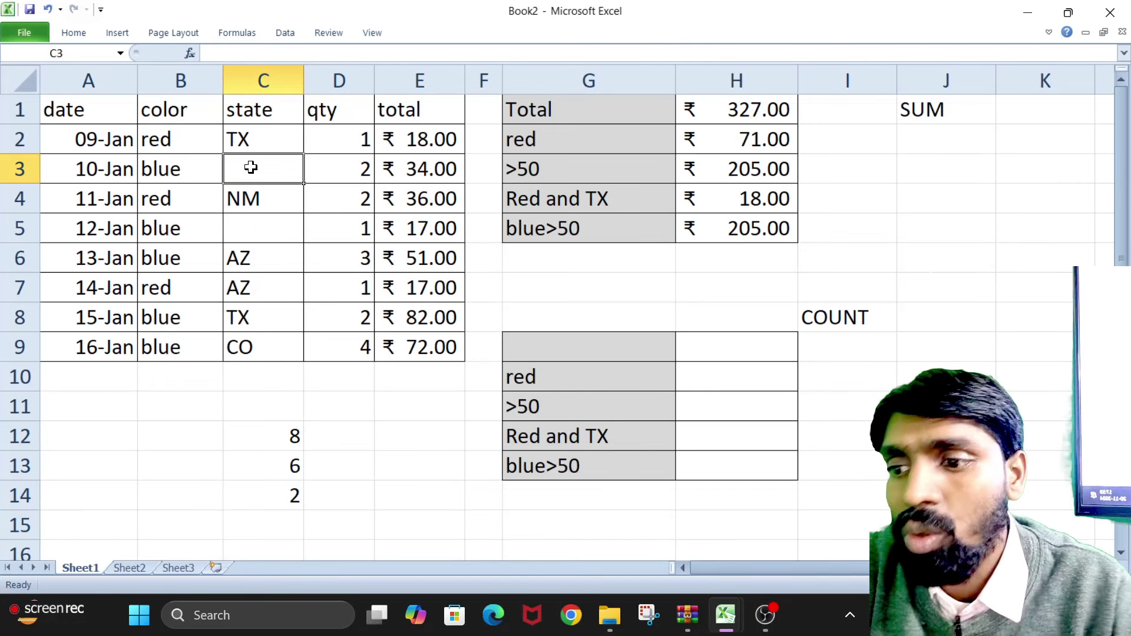
key(BackSpace)
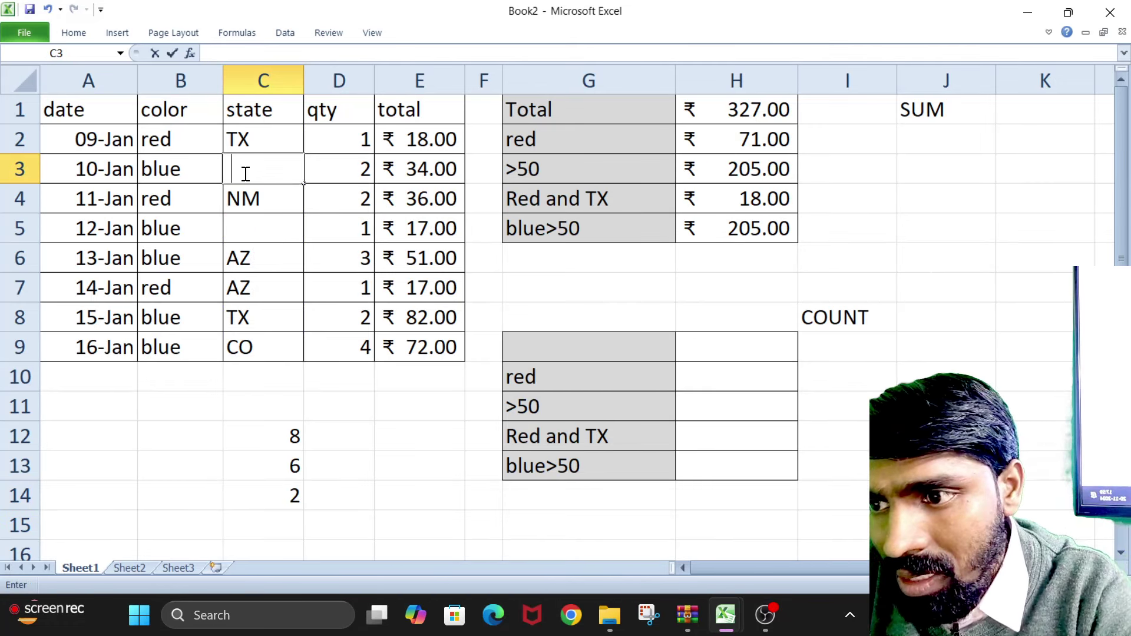
click(328, 316)
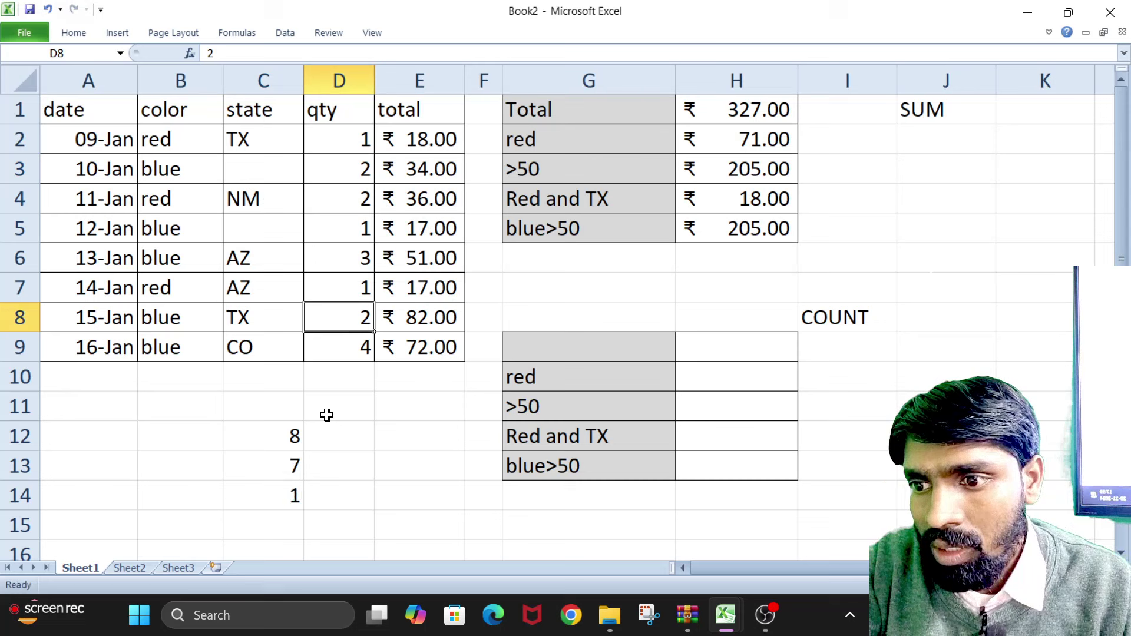
click(248, 167)
double_click(249, 167)
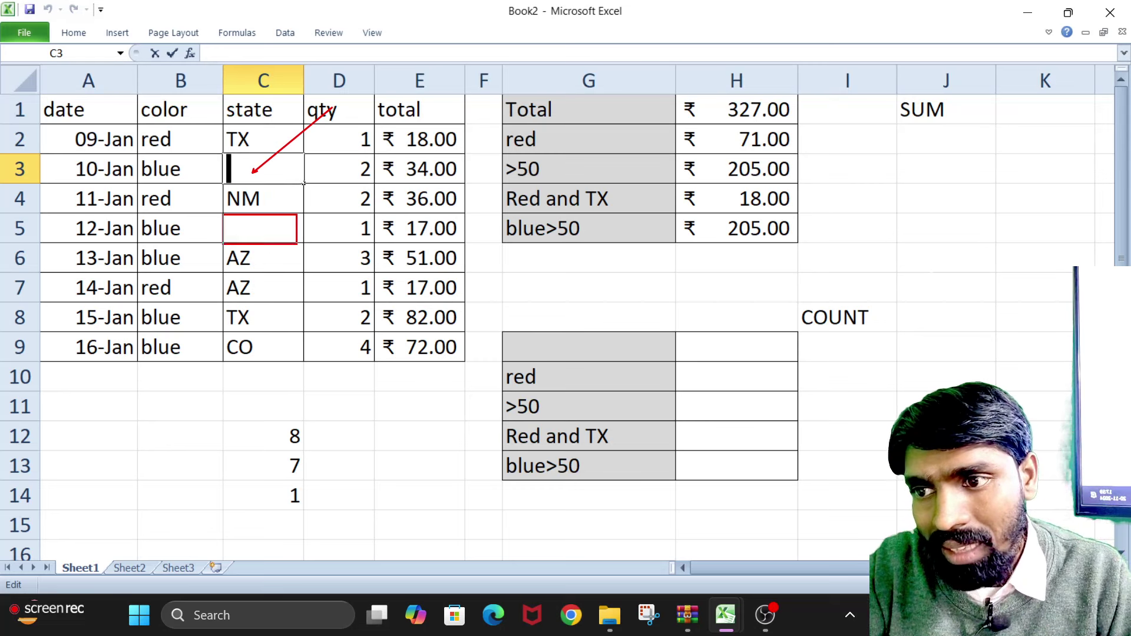
drag(223, 214, 304, 239)
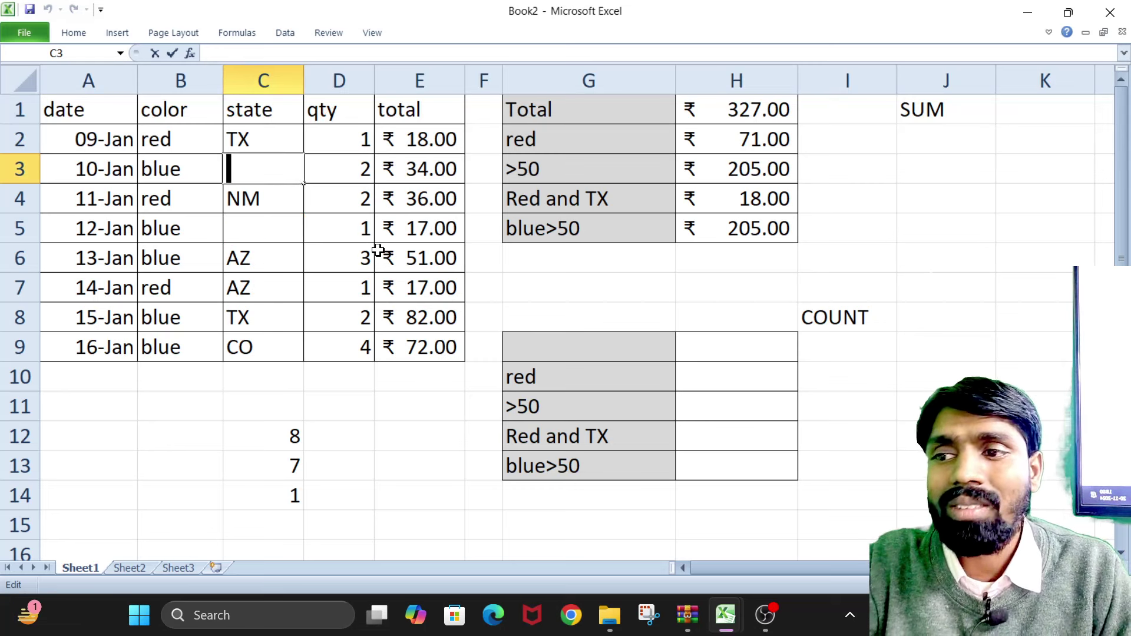
click(354, 362)
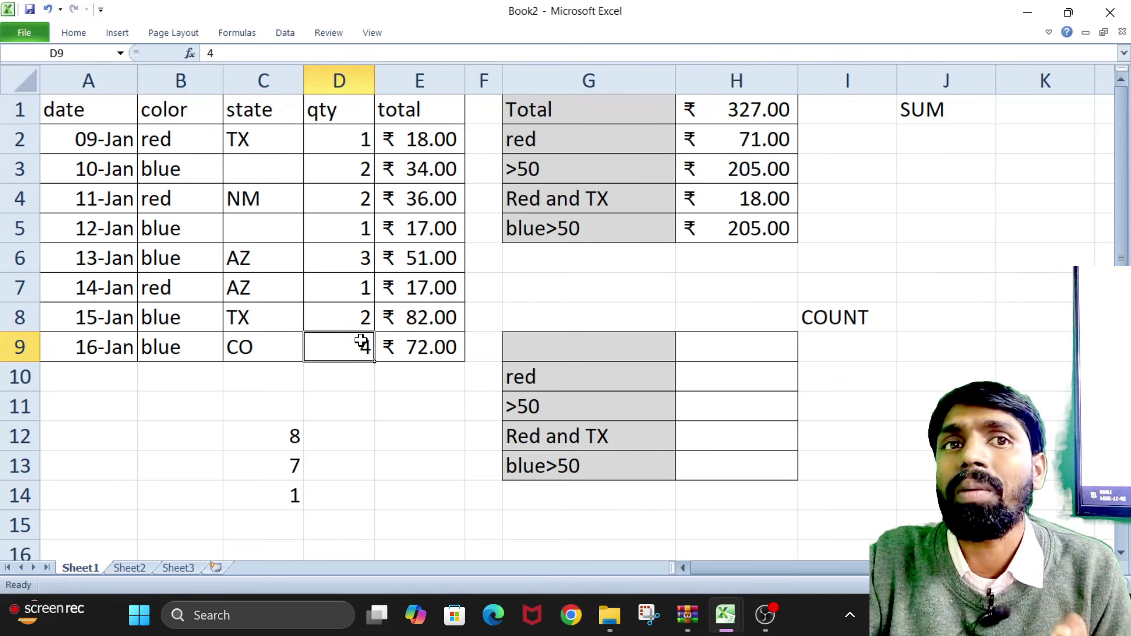
double_click(262, 486)
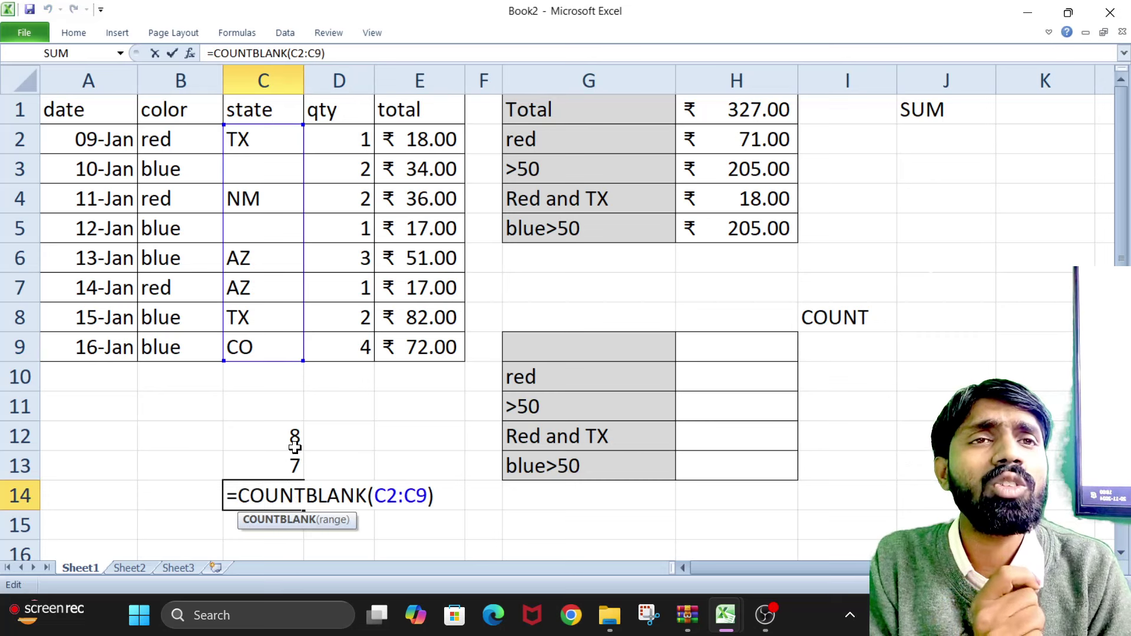
key(ctrl+Return)
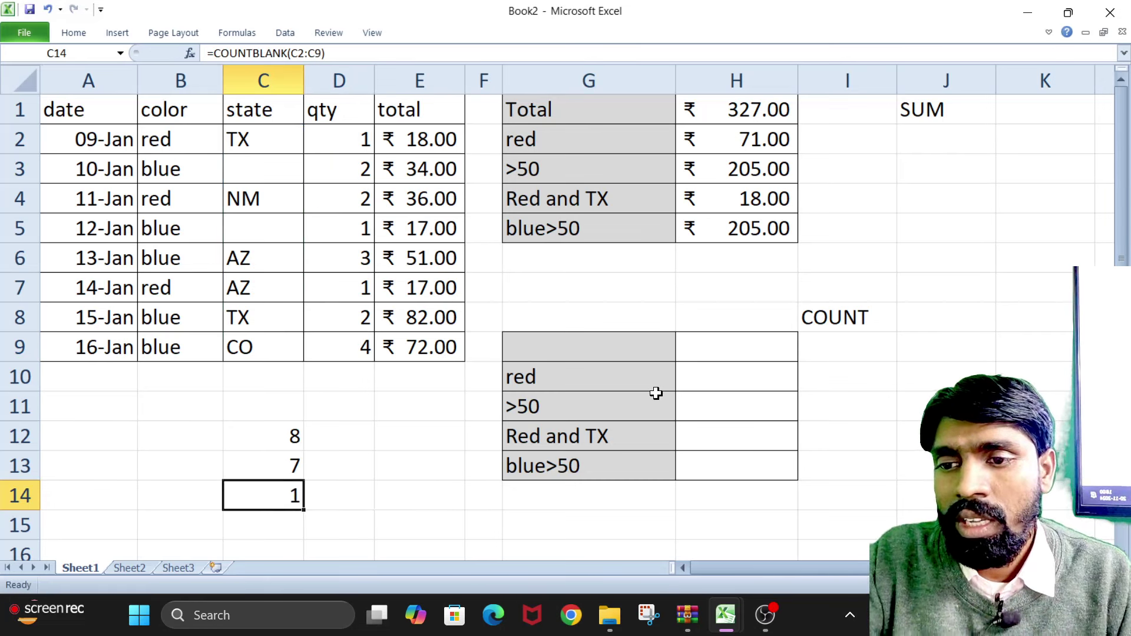
click(705, 367)
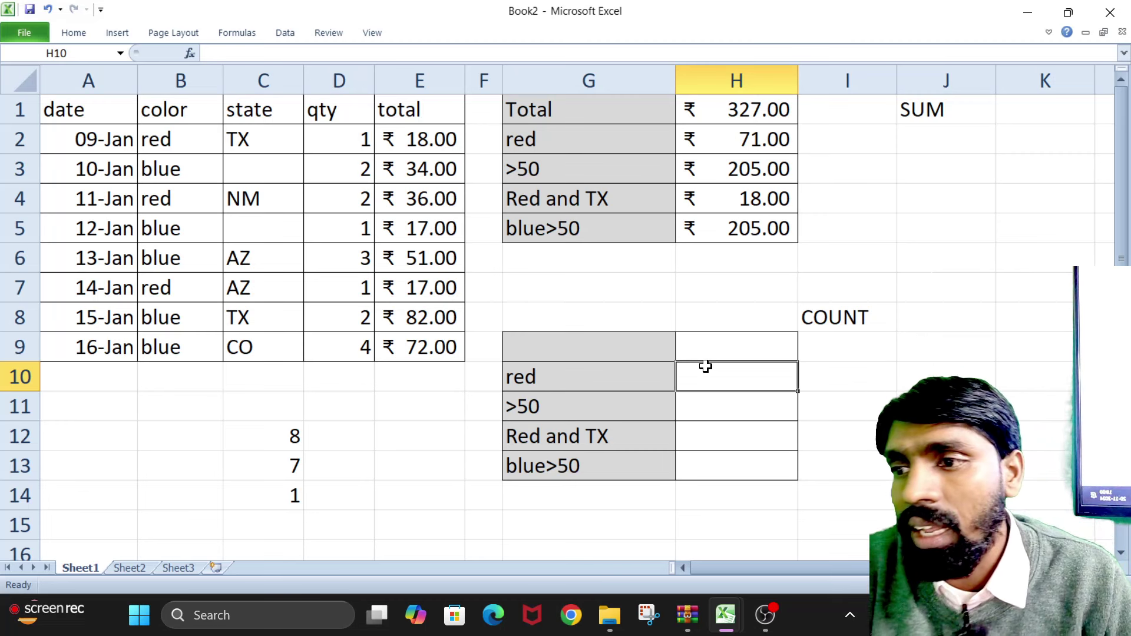
- Fill state cells C3 with RED and C5 with BLUE
click(235, 161)
text(ED)
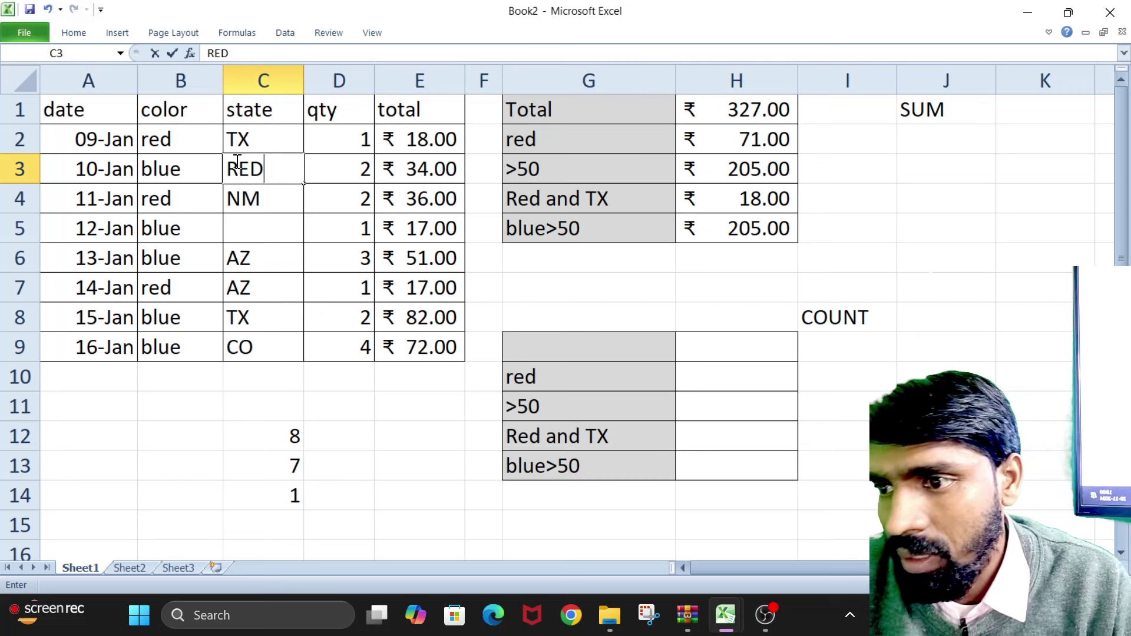
click(243, 228)
text(BL)
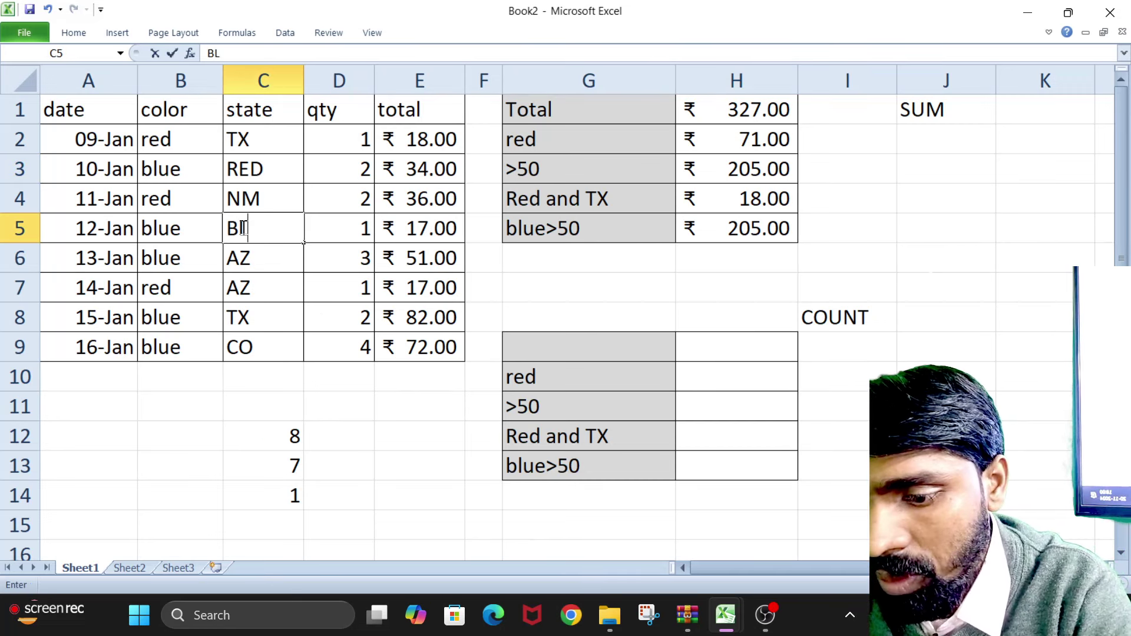
text(UE)
key(Return)
click(685, 376)
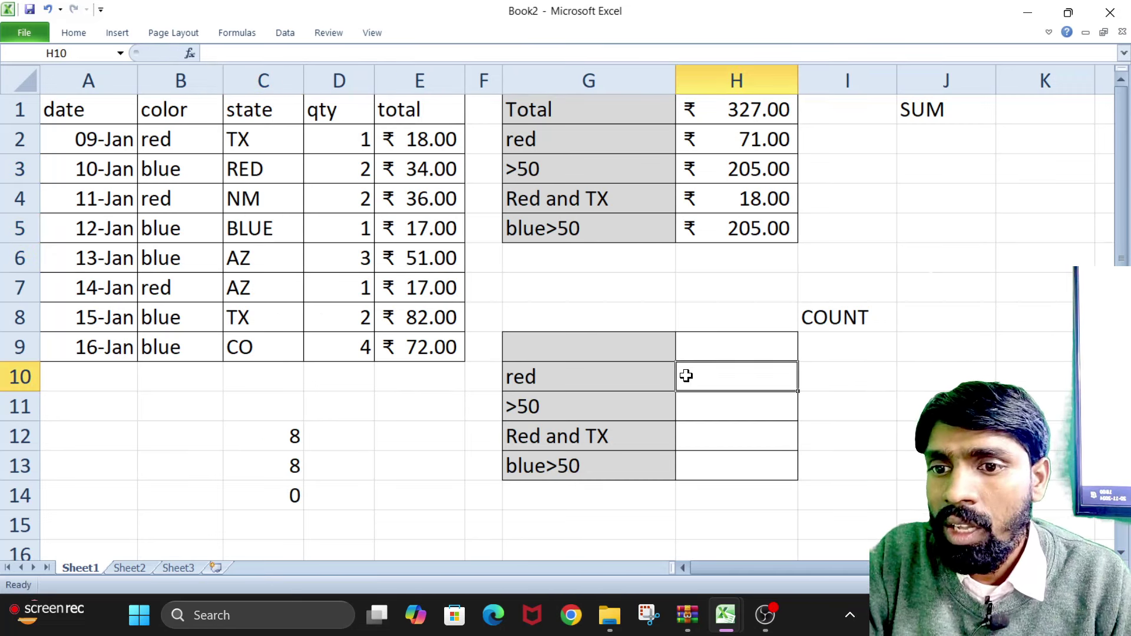
drag(268, 141, 268, 341)
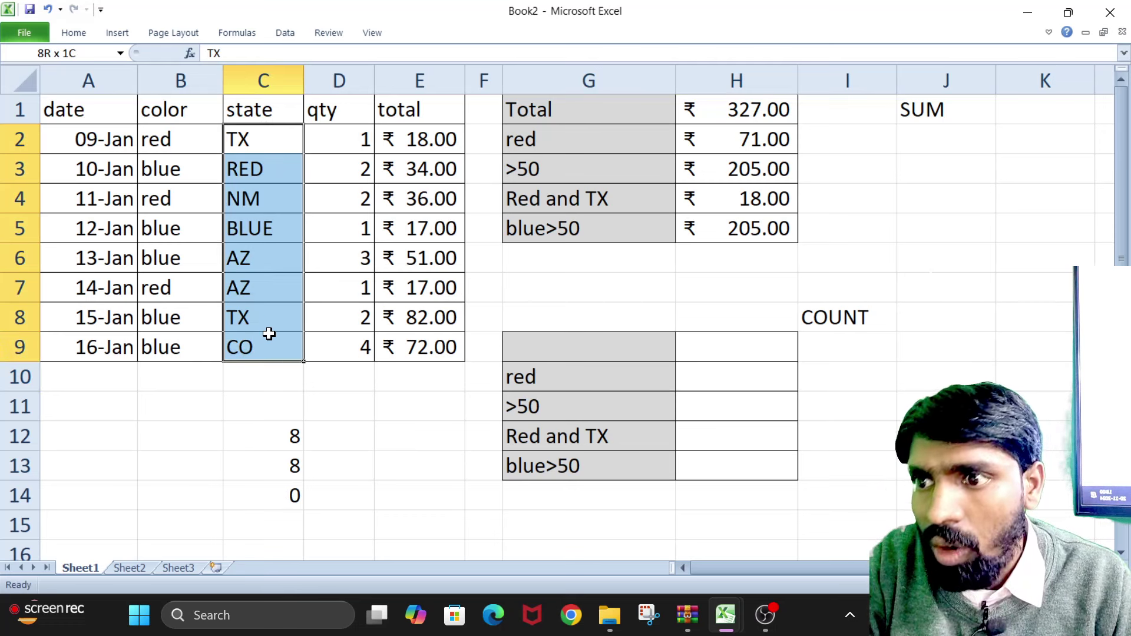
click(707, 378)
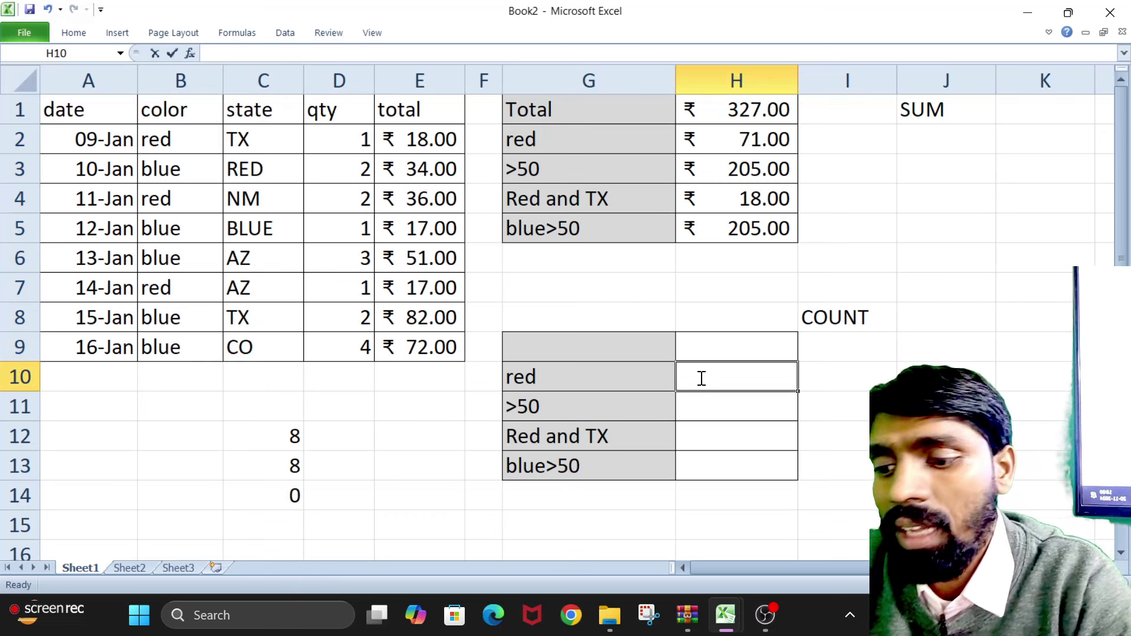
- Enter =COUNTIF(C2:C9,"RED") in H10
text(=COUNT)
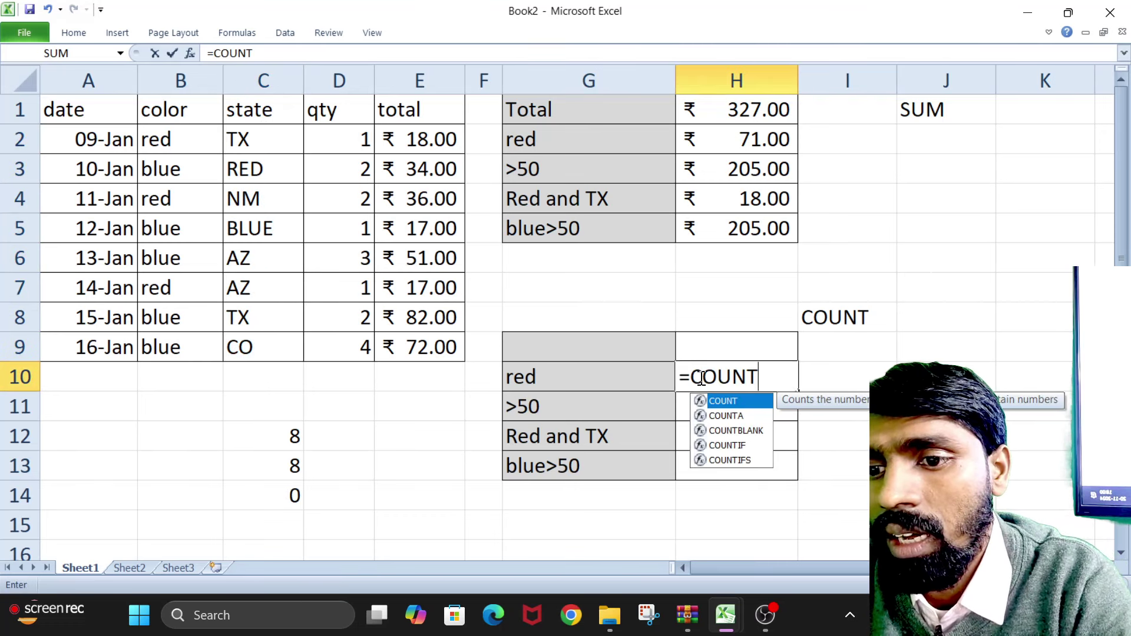
text(IF()
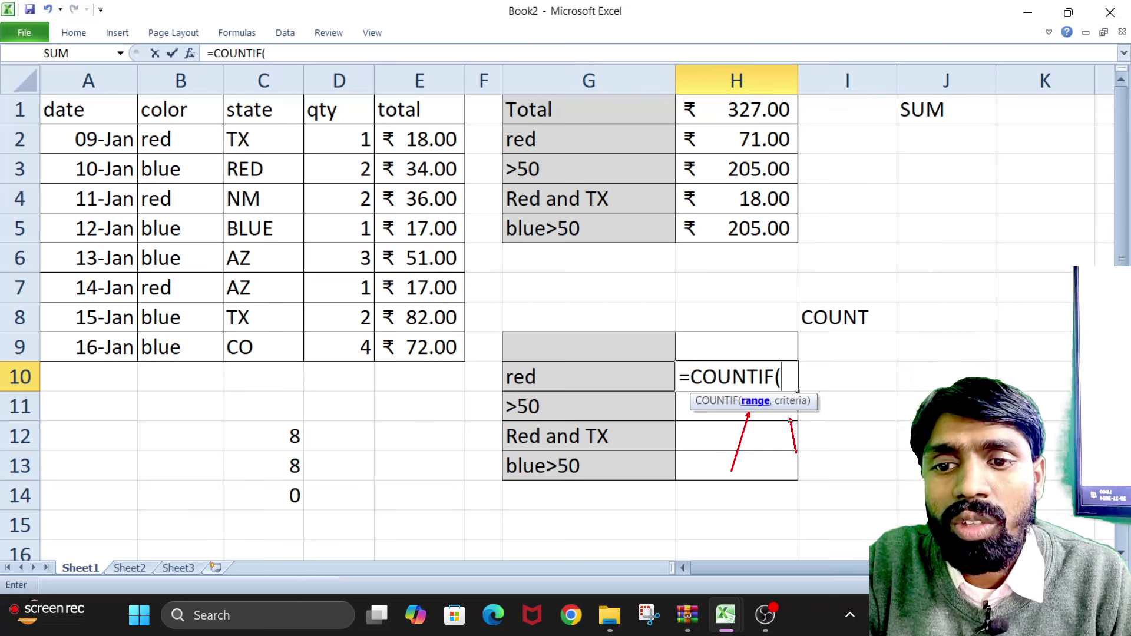
drag(796, 452, 780, 494)
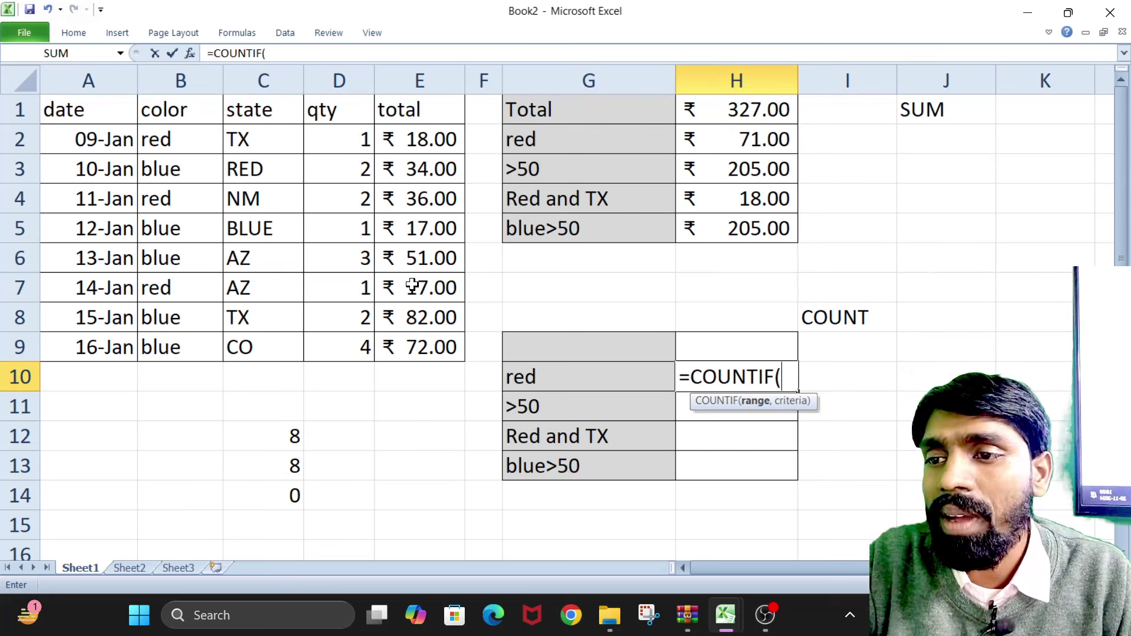
drag(263, 142, 263, 354)
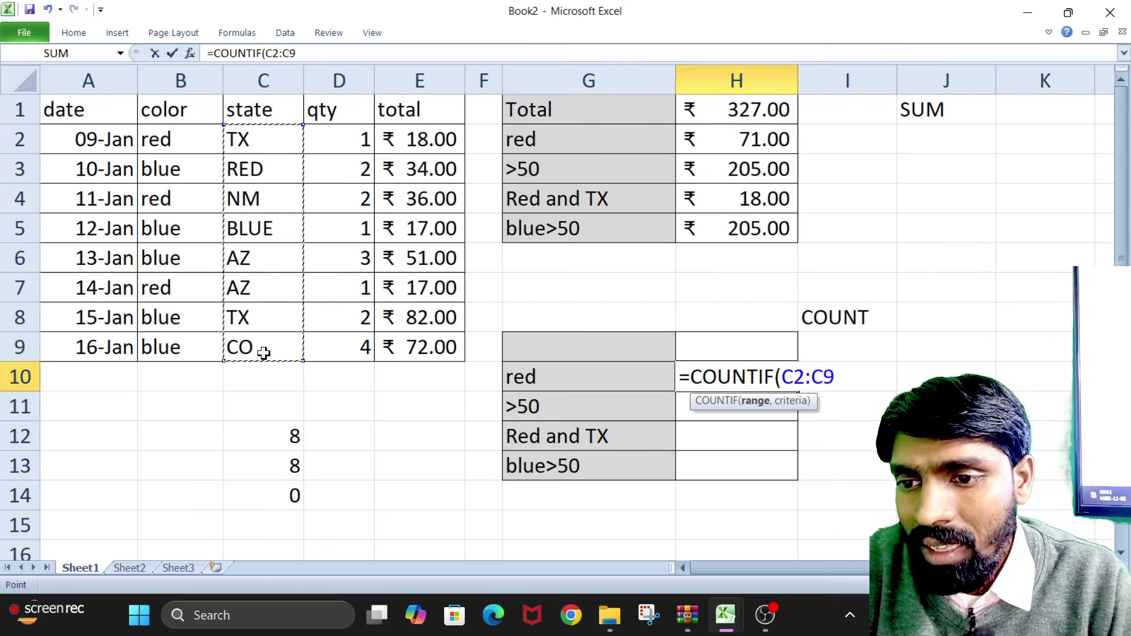
text(,")
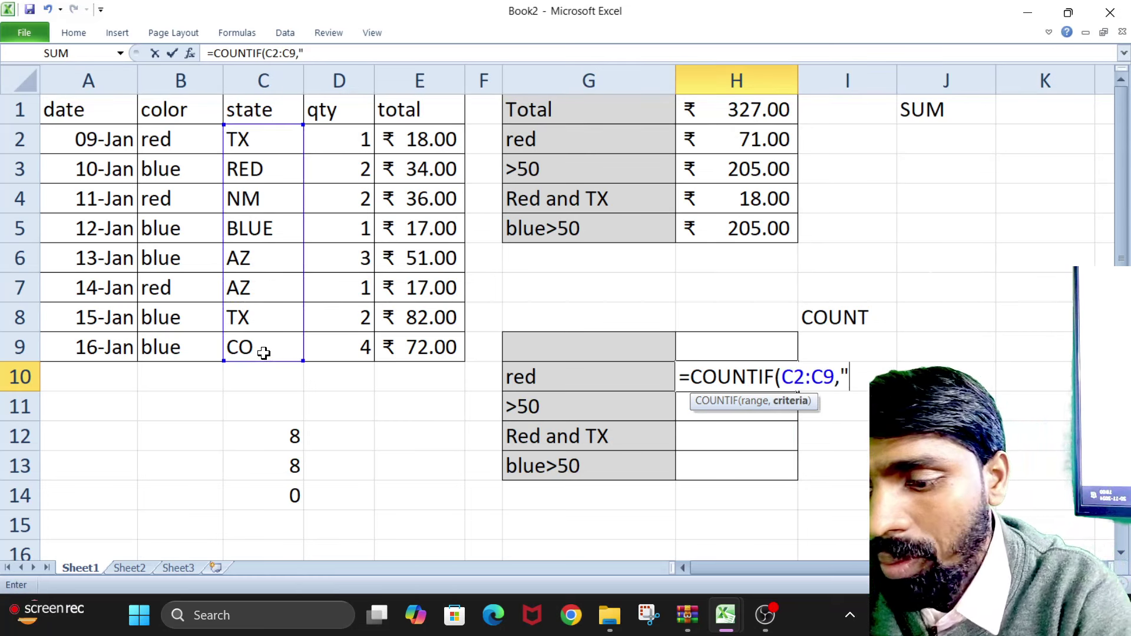
text(RED"))
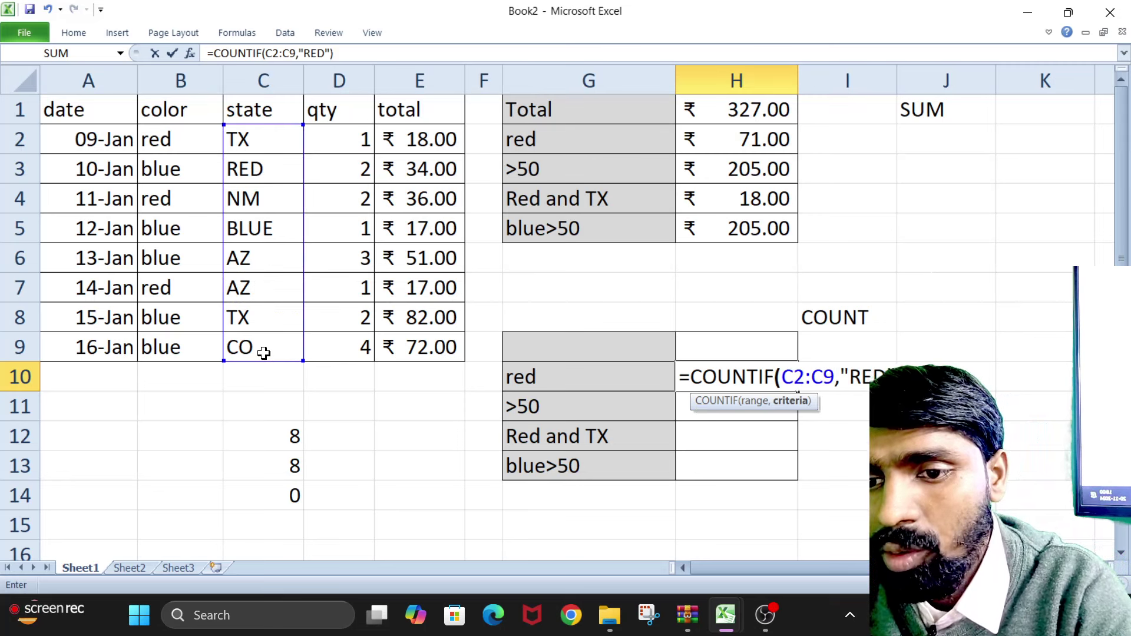
key(Return)
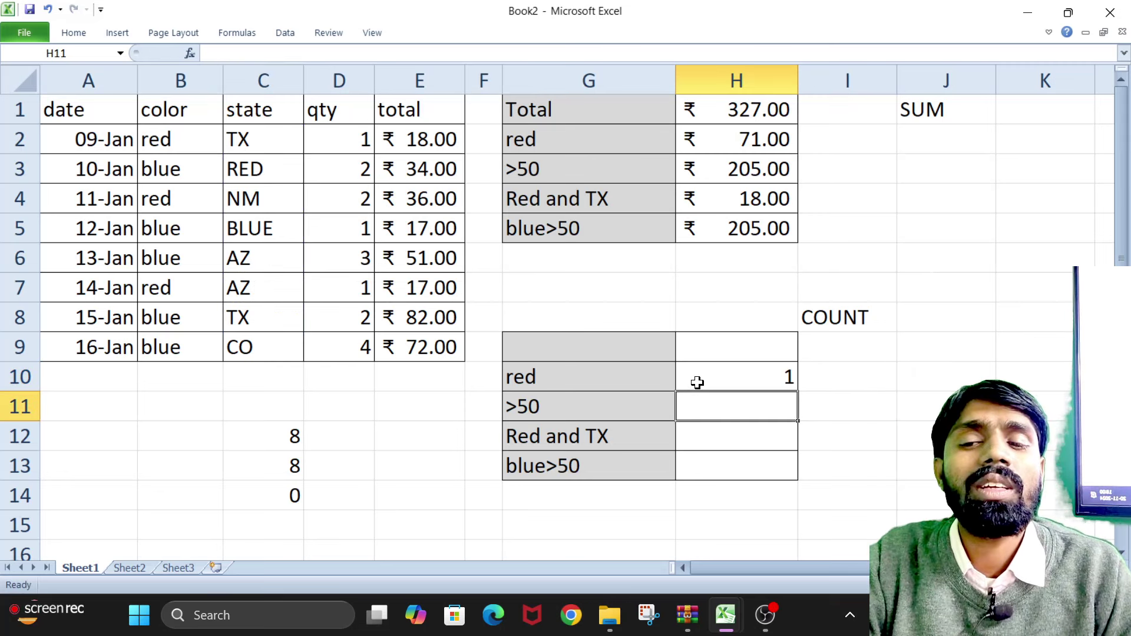
- Replace the H10 criterion with a reference to the red label in G10
double_click(734, 377)
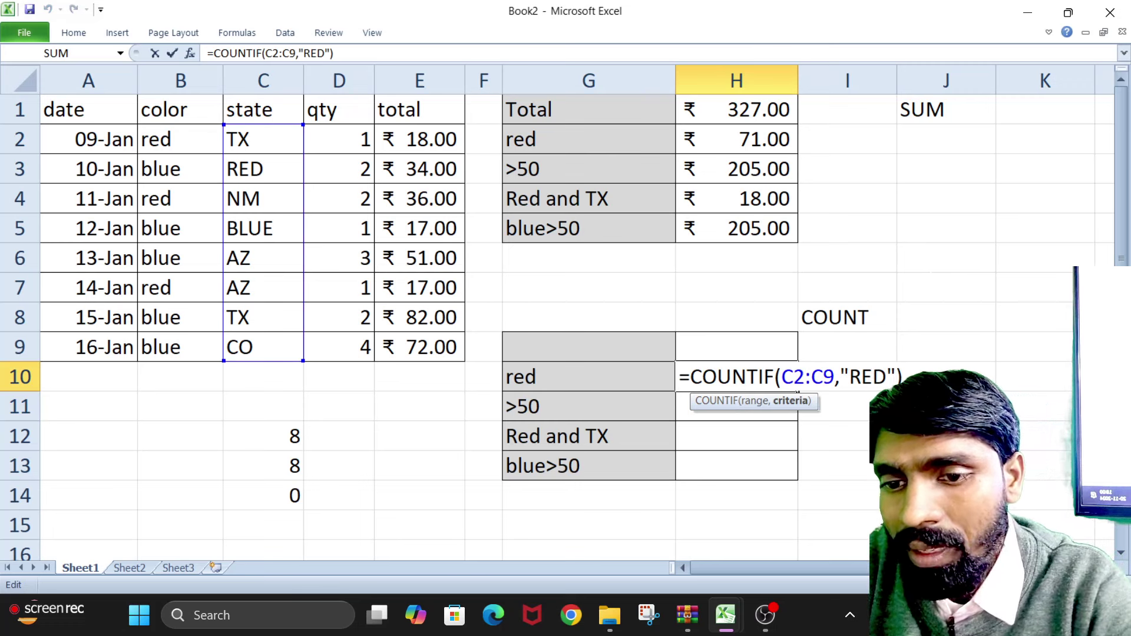
key(BackSpace)
key(BackSpace)
key(BackSpace)
key(BackSpace)
key(BackSpace)
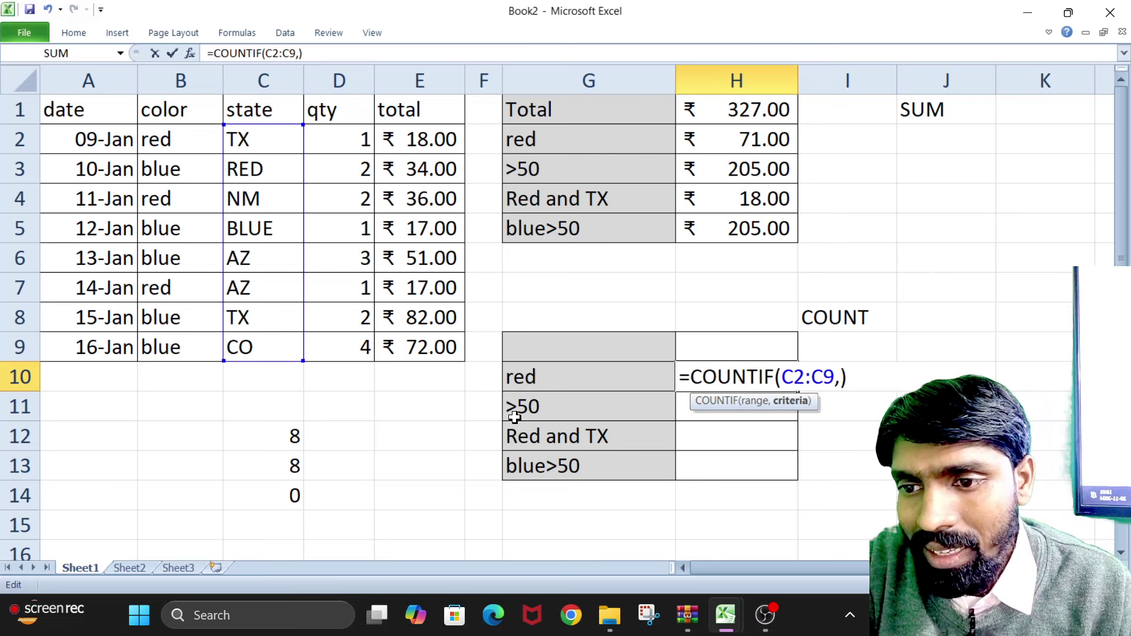
click(539, 367)
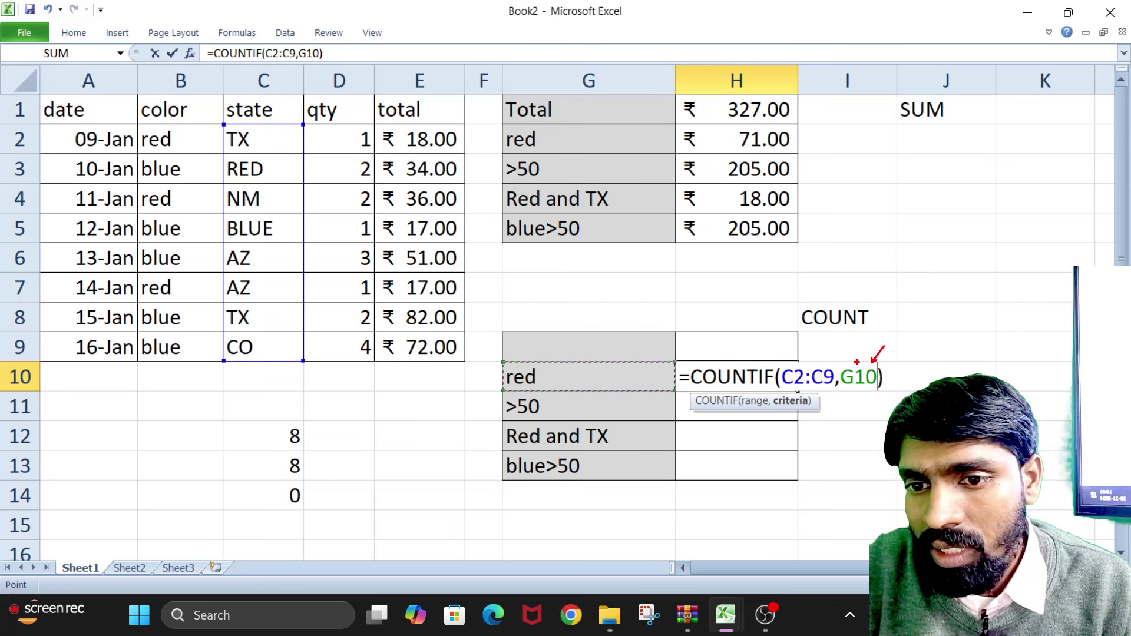
mouse_move(857, 361)
mouse_down()
mouse_move(576, 316)
mouse_move(500, 374)
mouse_move(563, 380)
mouse_move(505, 368)
mouse_up()
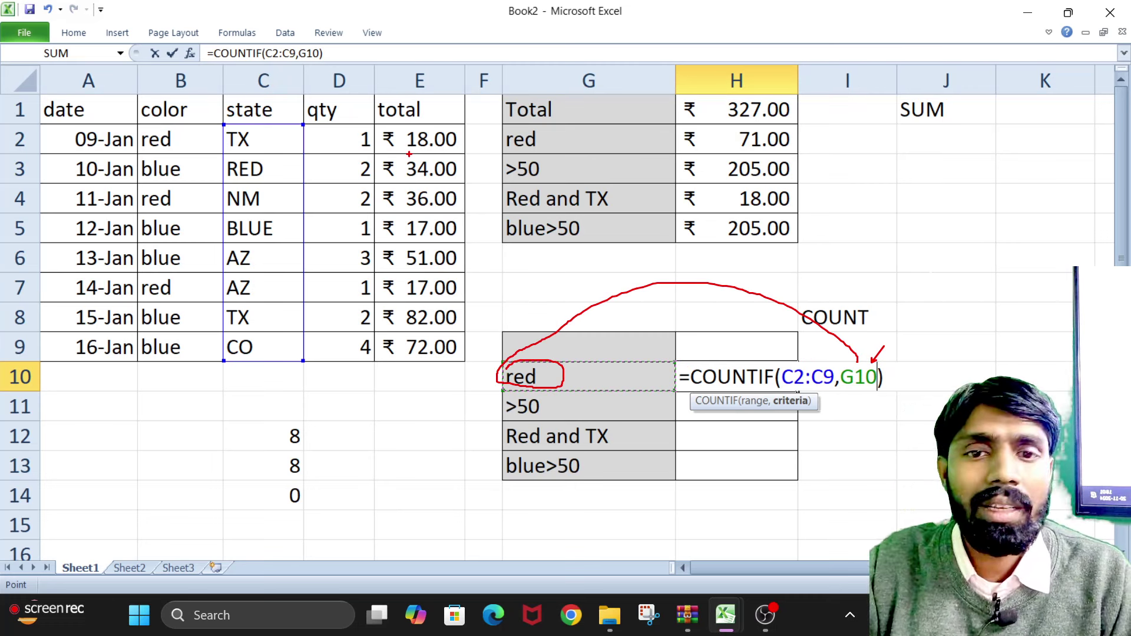
key(Return)
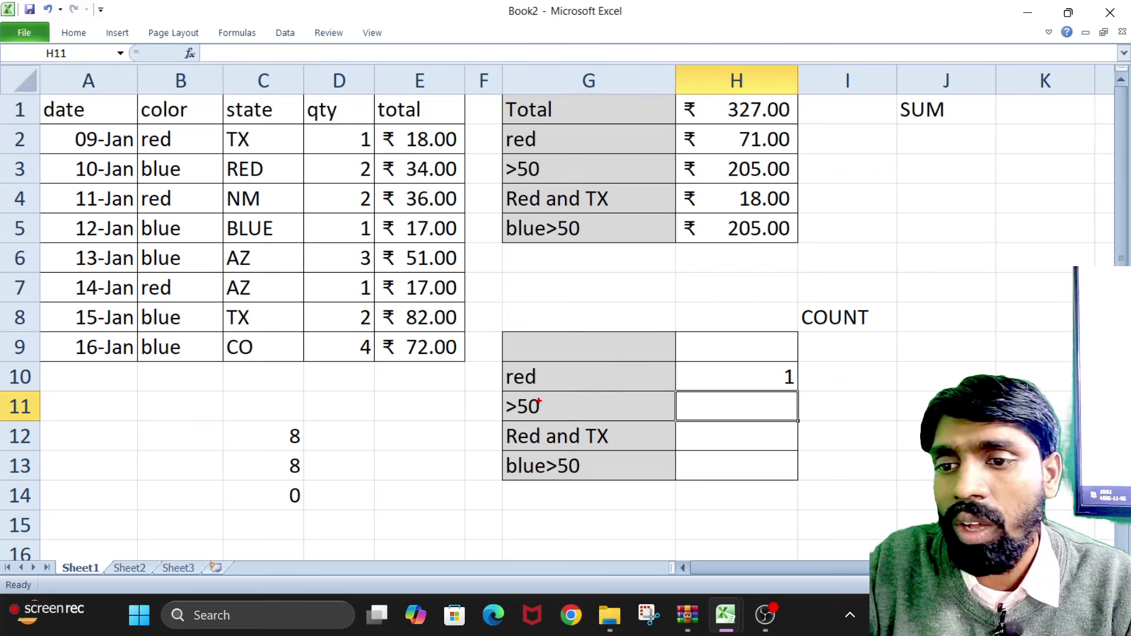
- Enter =COUNTIF(E2:E9,">50") in H11 to count totals above 50
drag(545, 422, 567, 422)
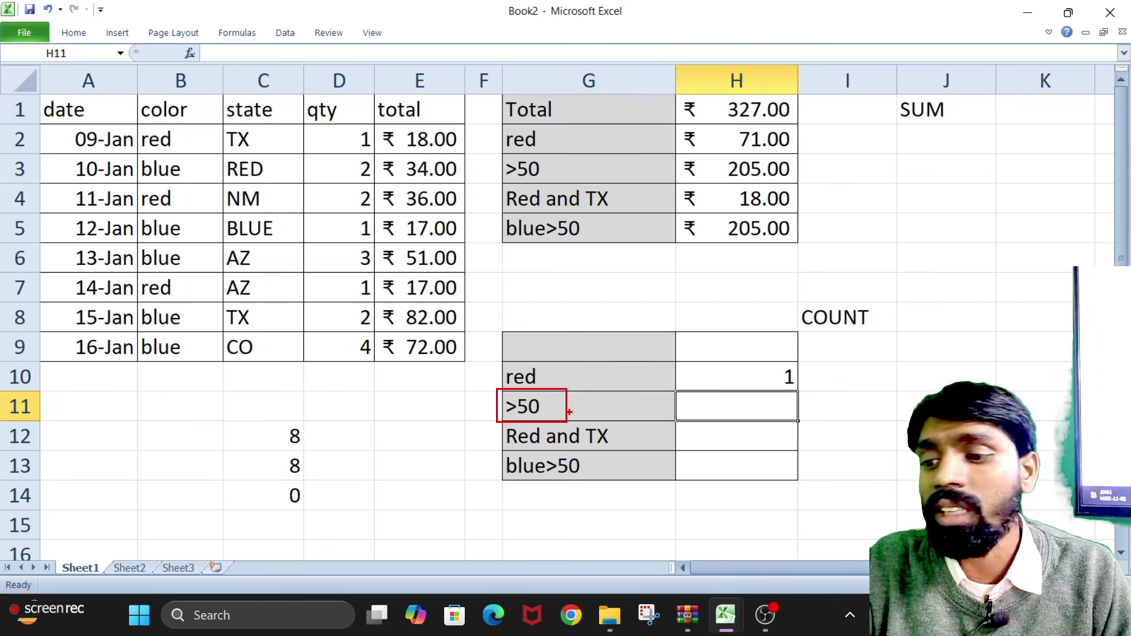
key(Escape)
text(=)
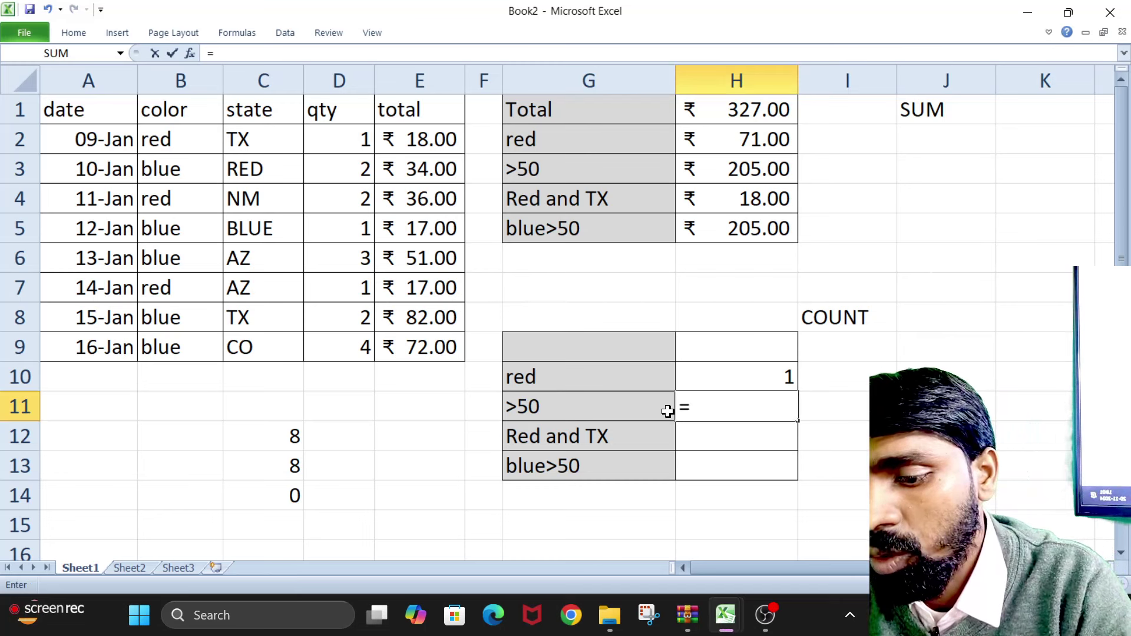
text(COUNTI)
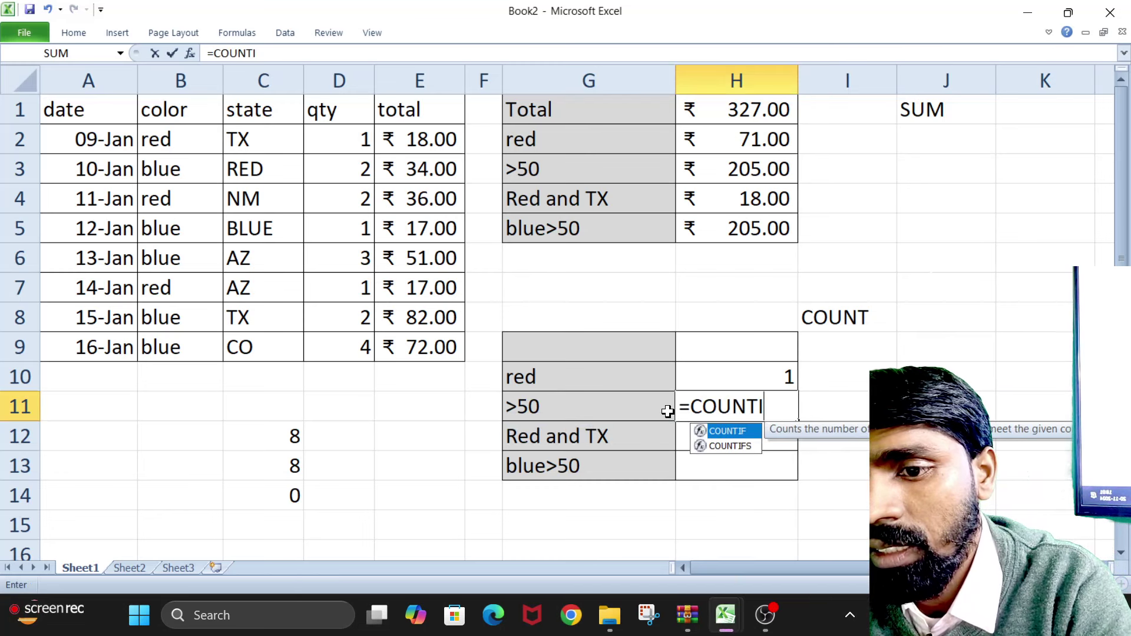
text(F()
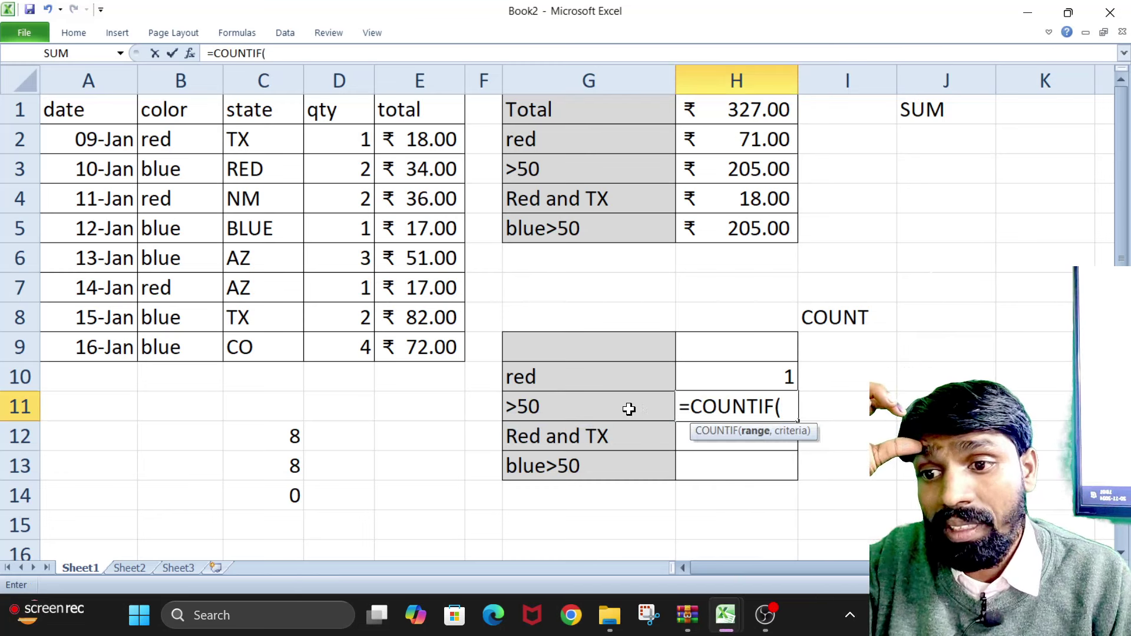
drag(401, 150, 413, 342)
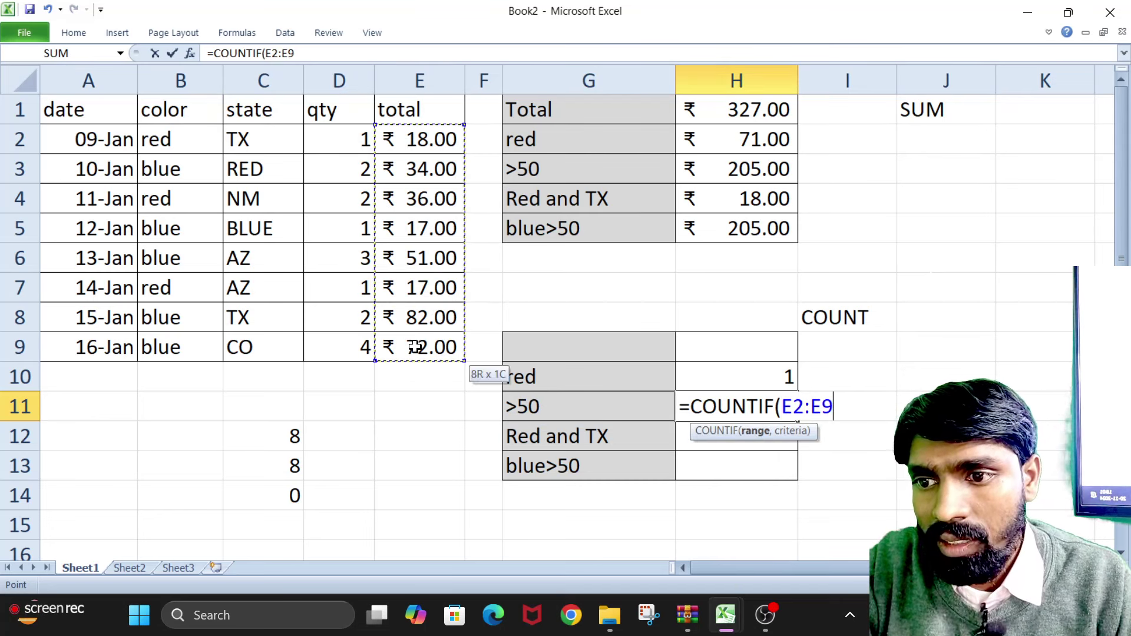
text(,")
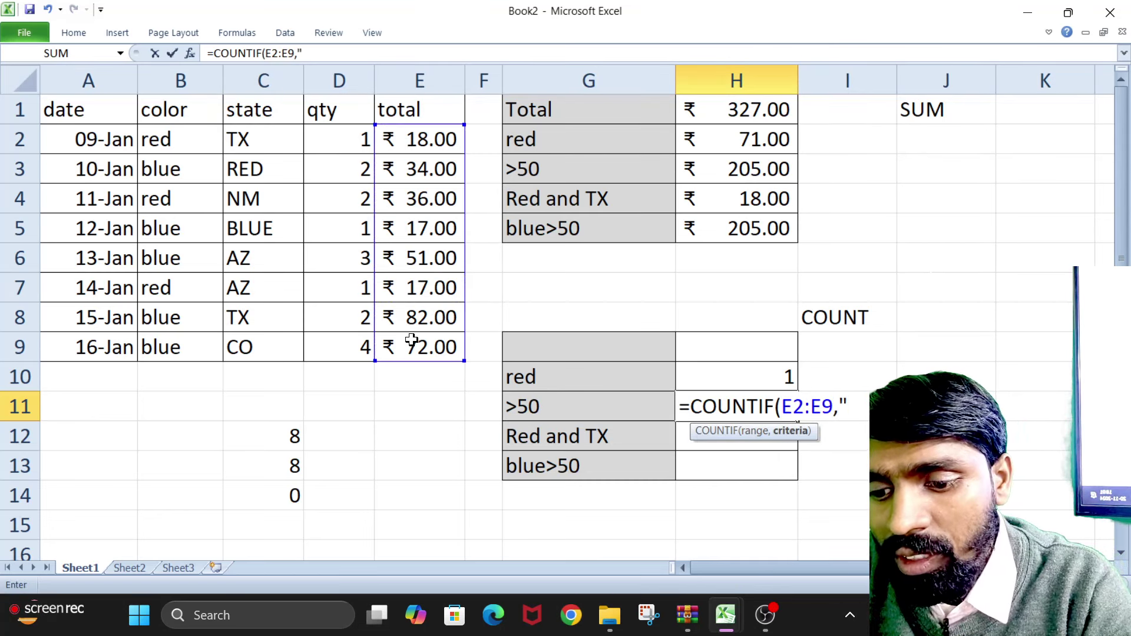
text(>50"))
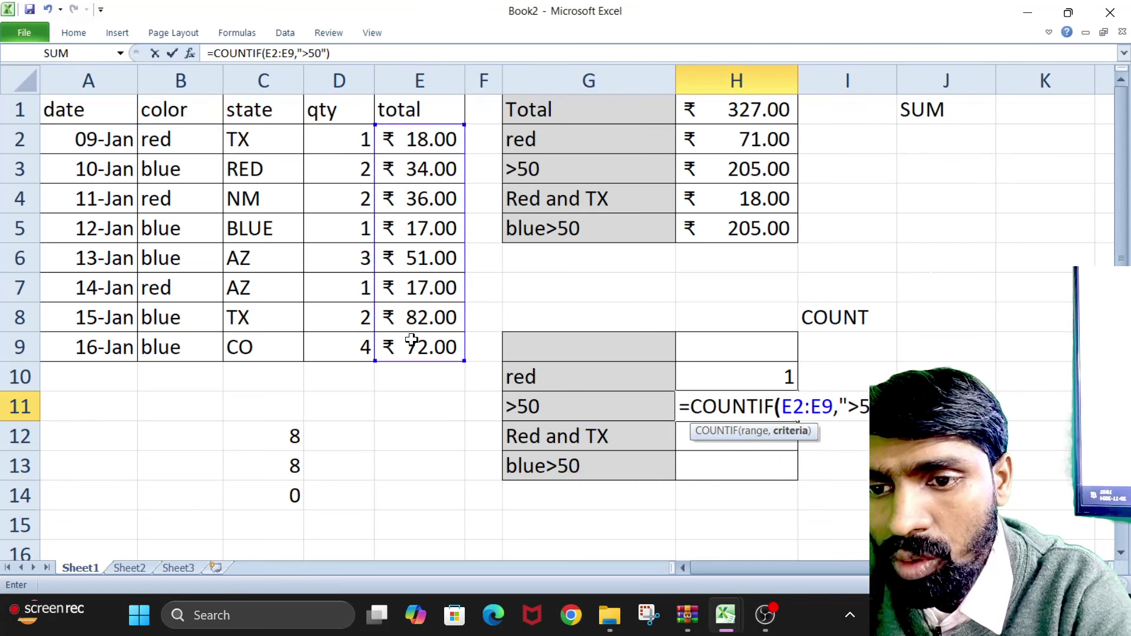
key(Return)
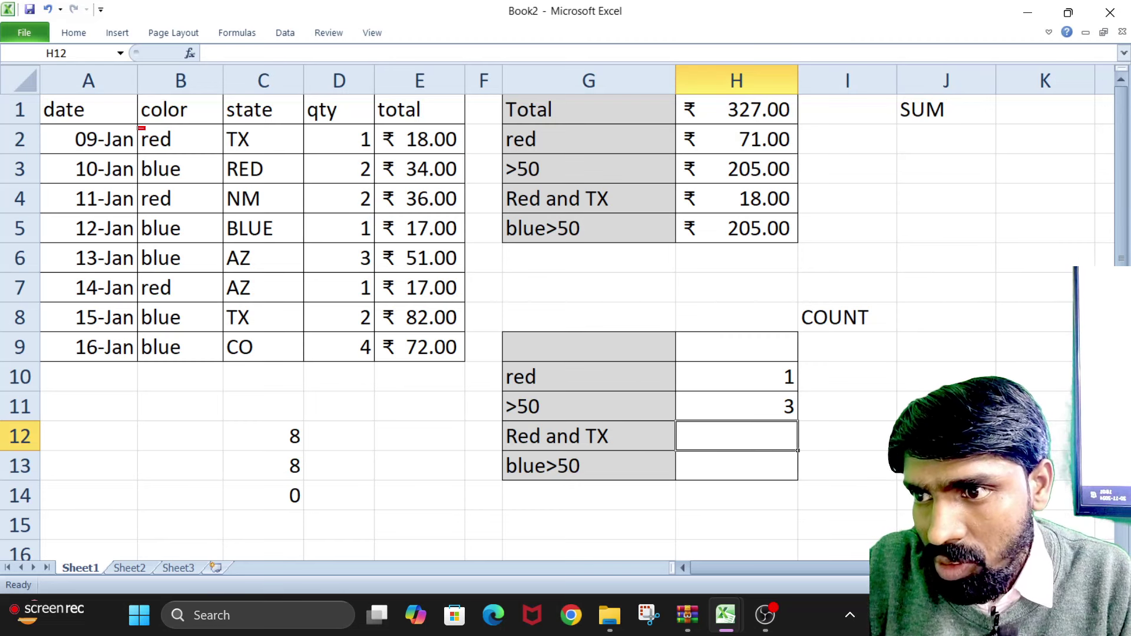
- Mark rows 2 and 7 as red/TX examples, then begin a COUNT formula in H12
drag(137, 127, 268, 151)
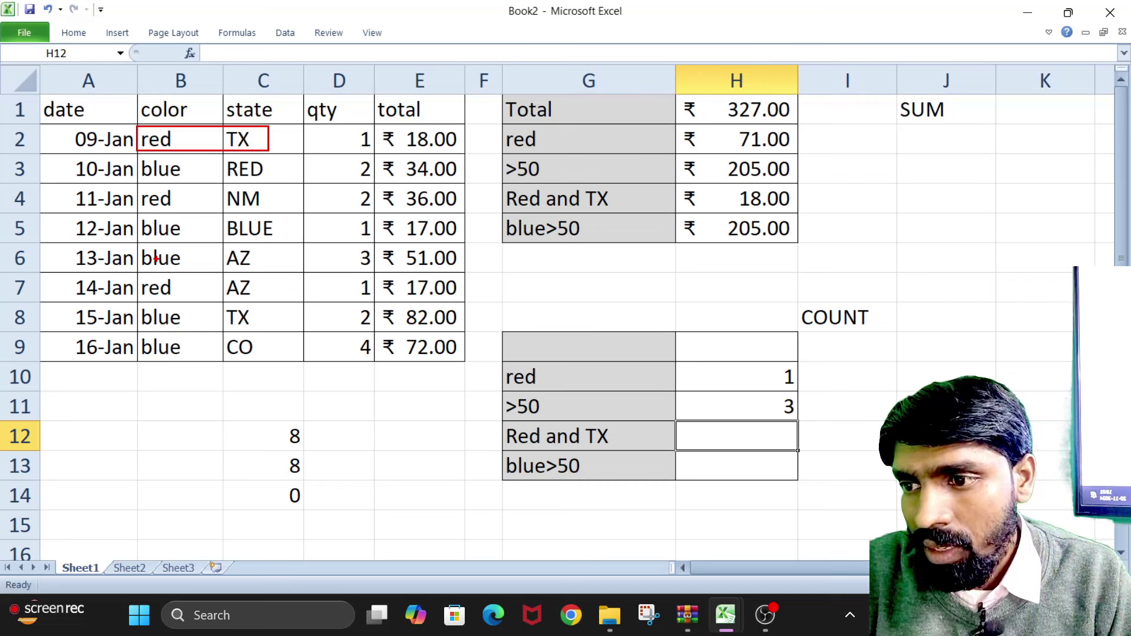
drag(141, 278, 299, 306)
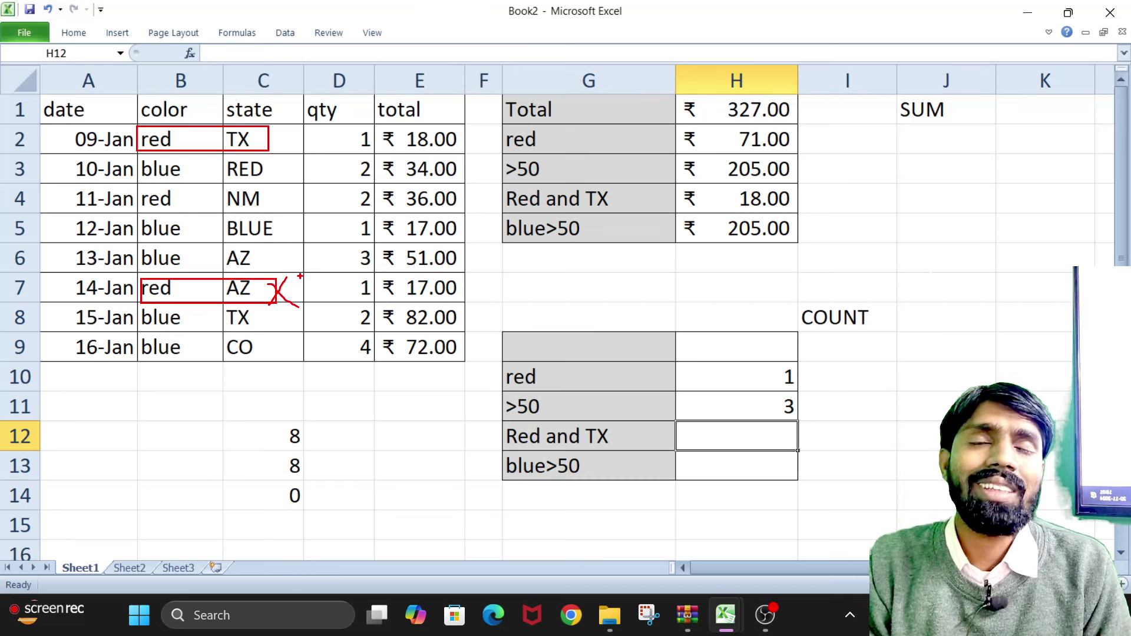
key(Escape)
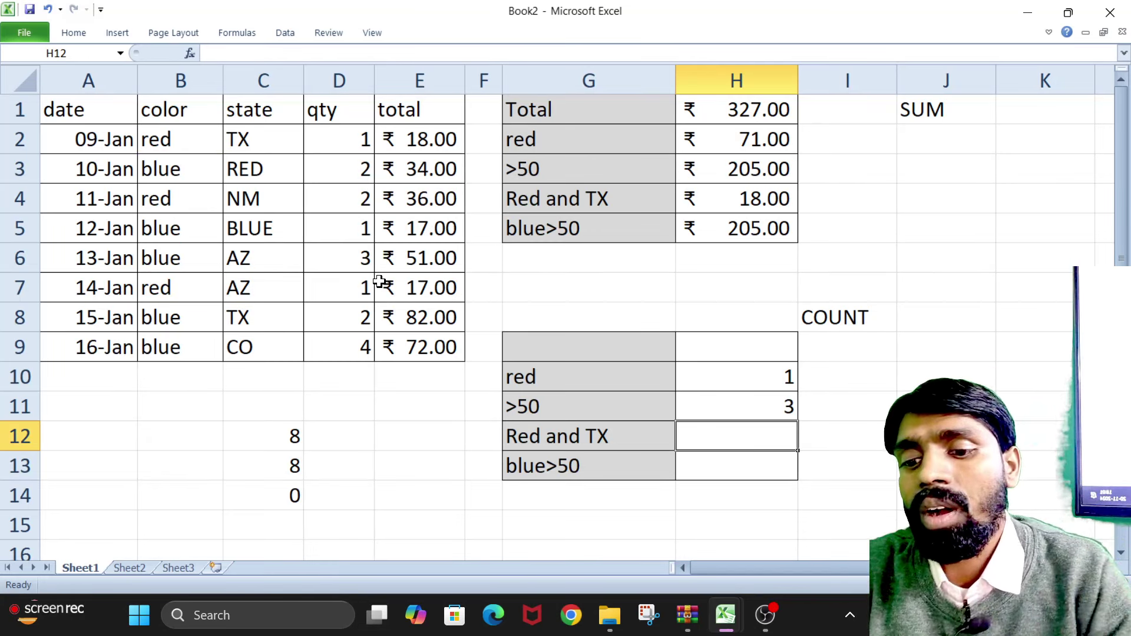
text(=)
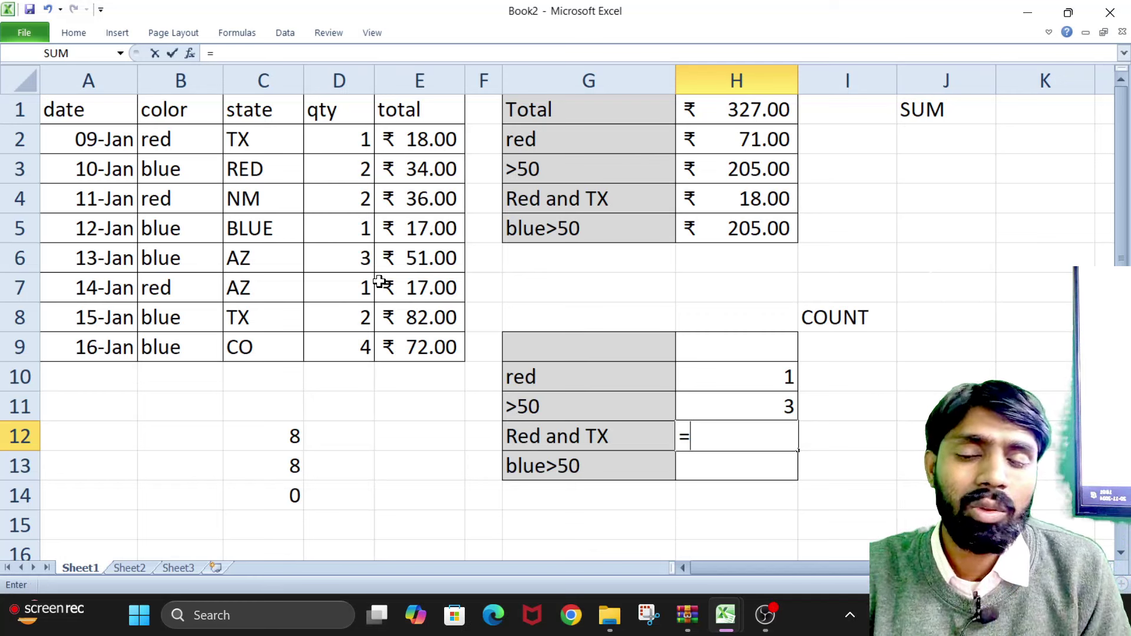
text(COUN)
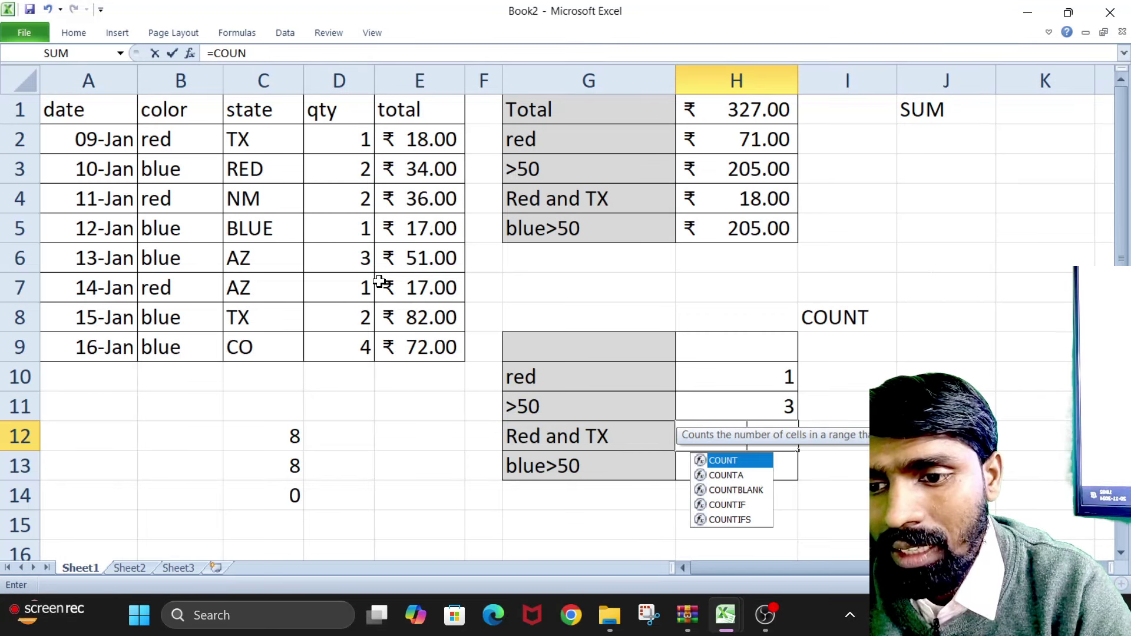
- Enter =COUNTIFS(B2:B9,"red",C2:C9,"tx") in H12 to count red rows in TX
key(Down)
key(Down)
key(Down)
key(Down)
key(Escape)
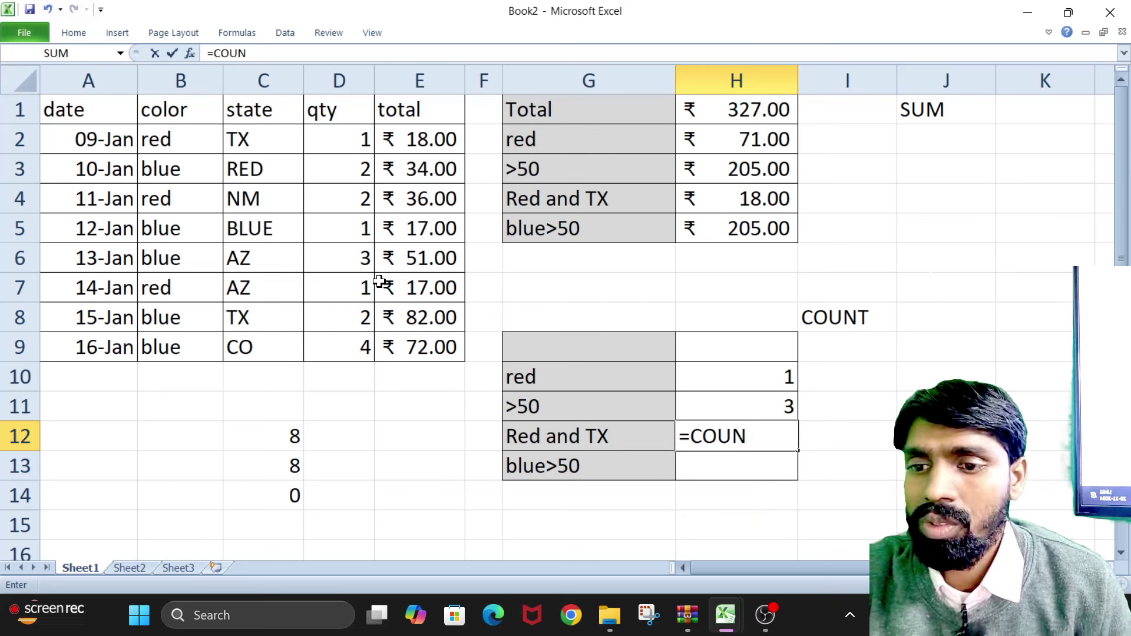
text(t)
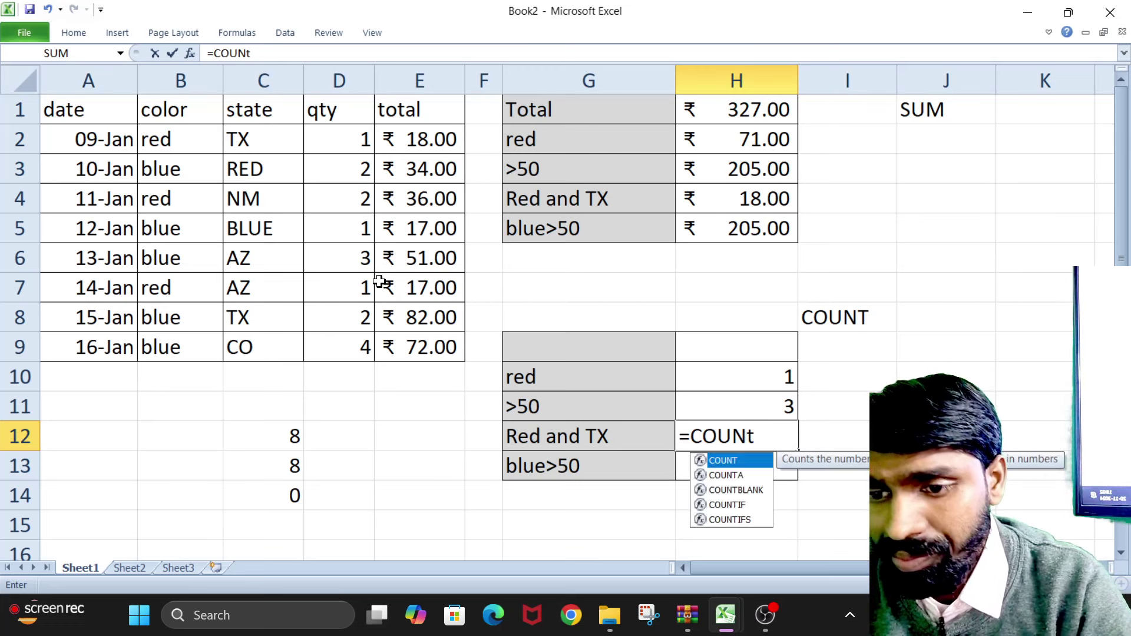
key(Down)
key(Down)
key(Down)
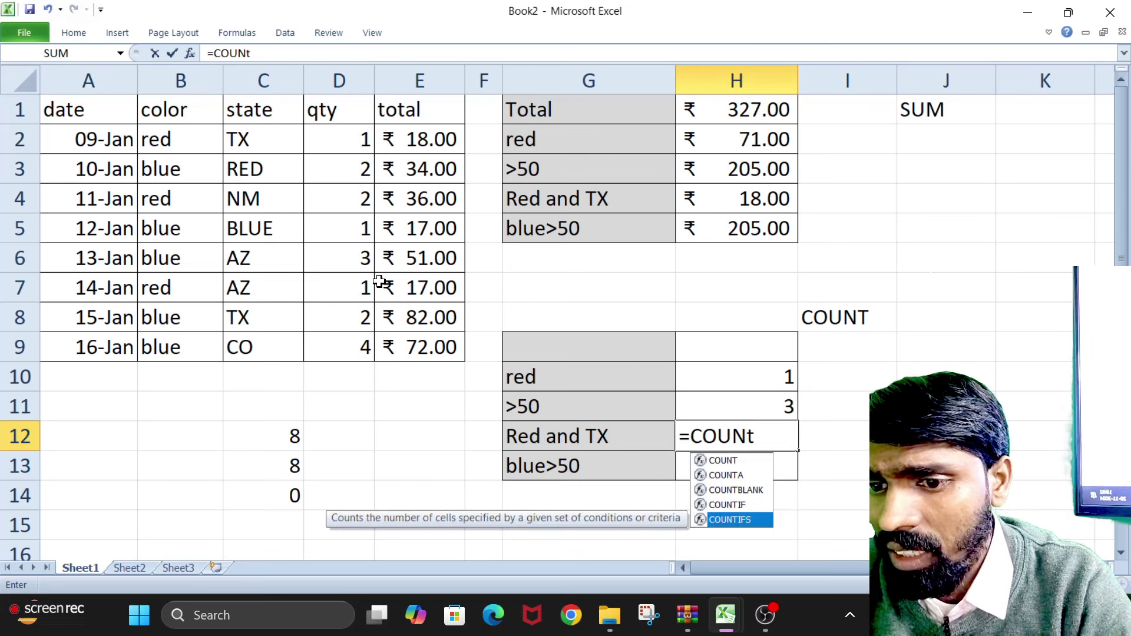
key(Tab)
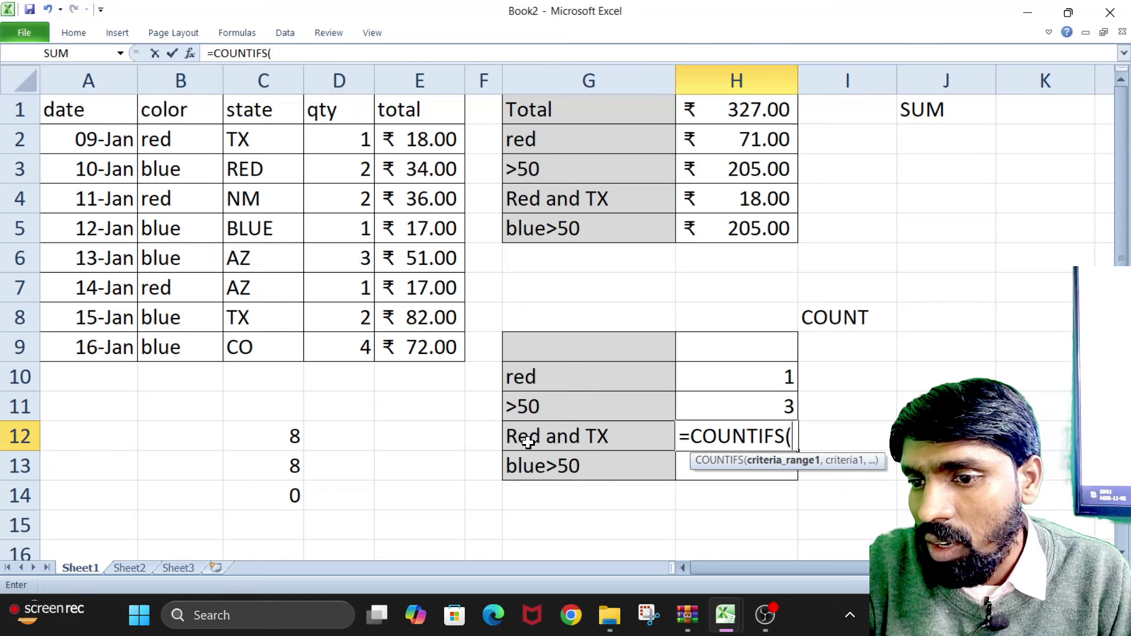
drag(177, 141, 179, 348)
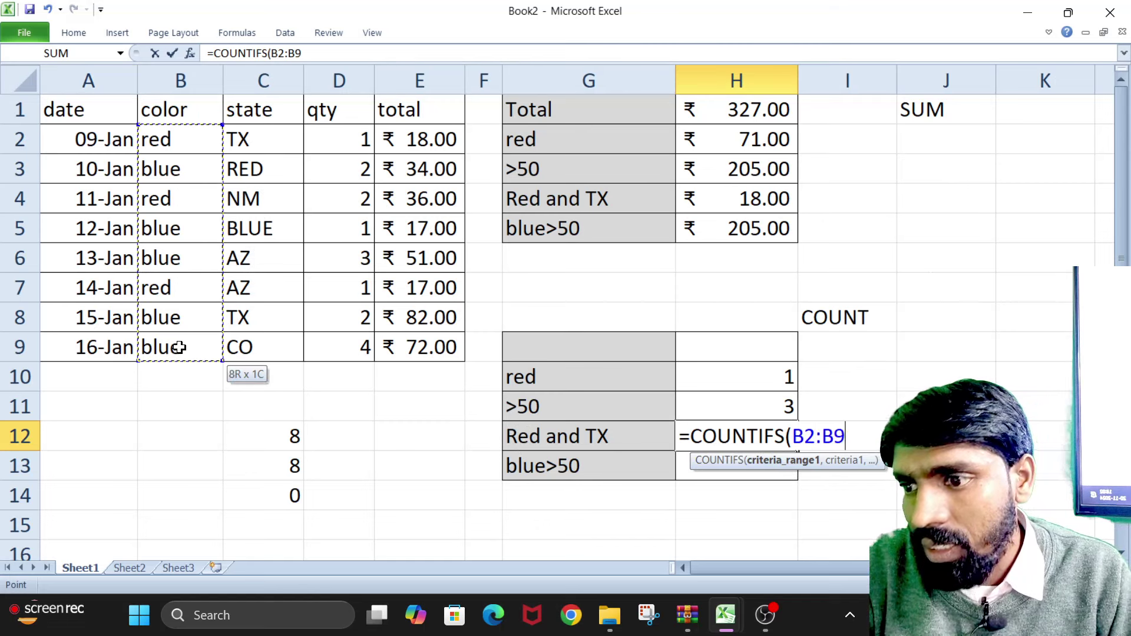
text(,")
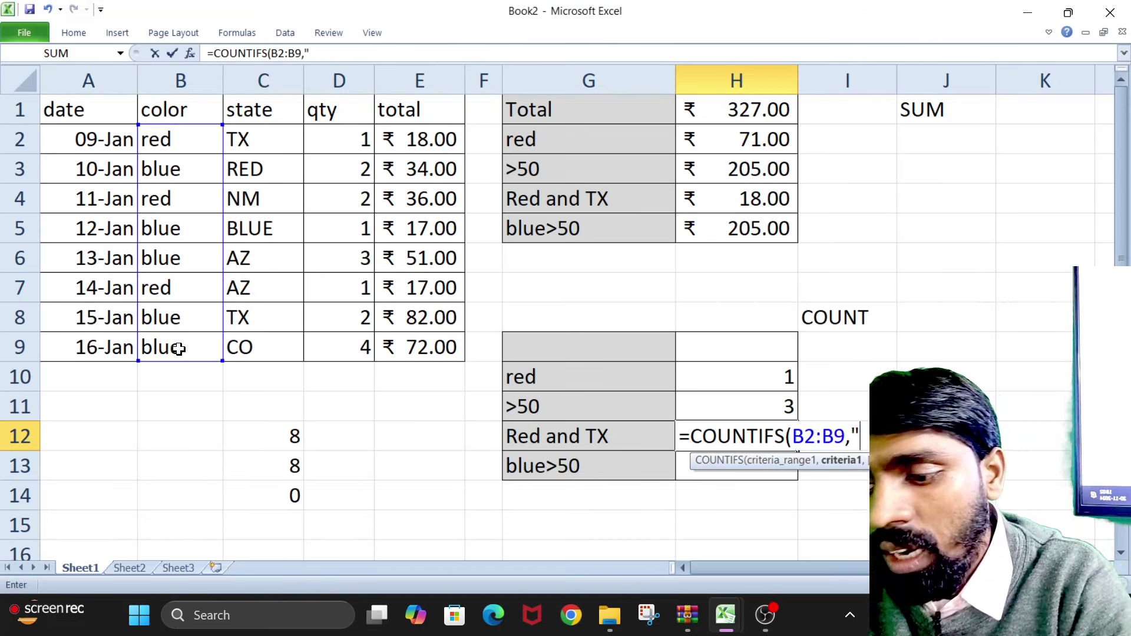
text(red",)
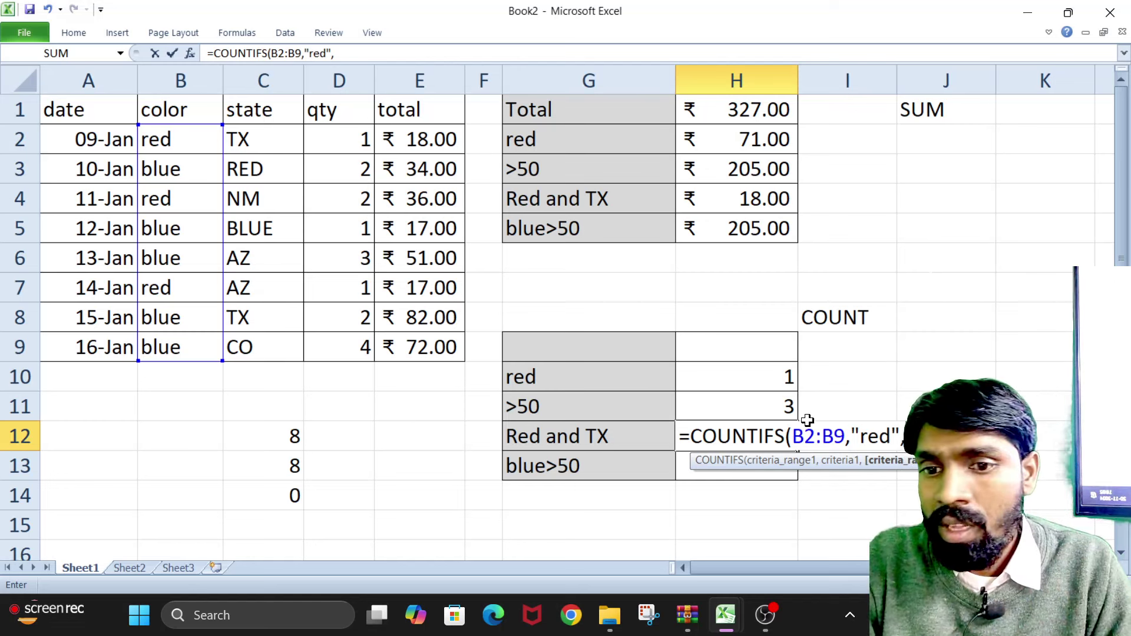
drag(286, 147, 263, 346)
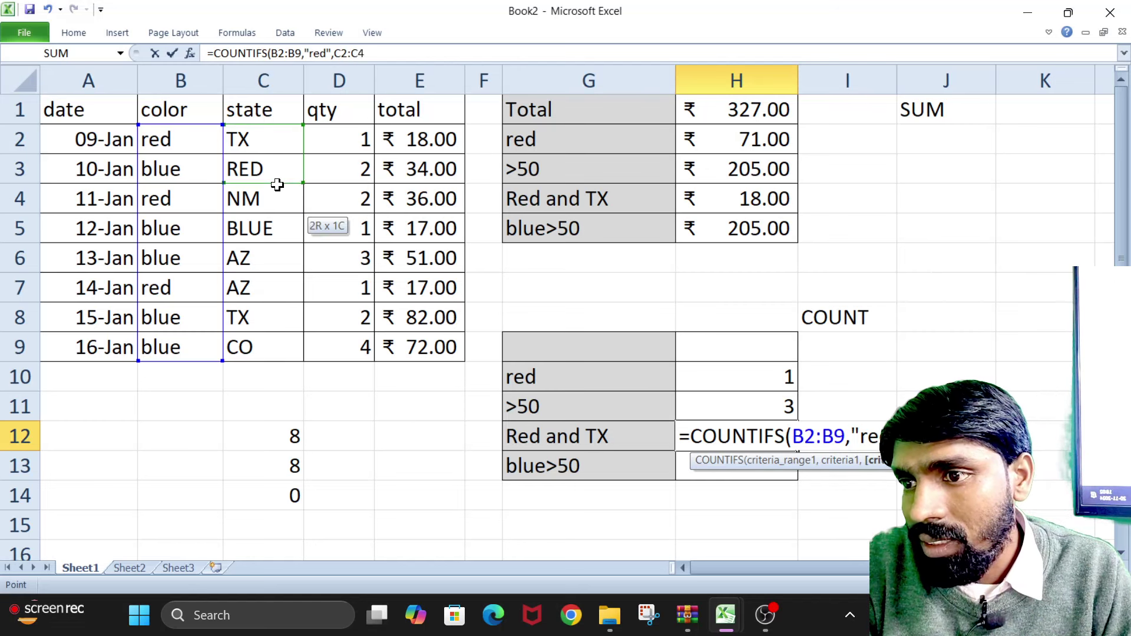
text(,)
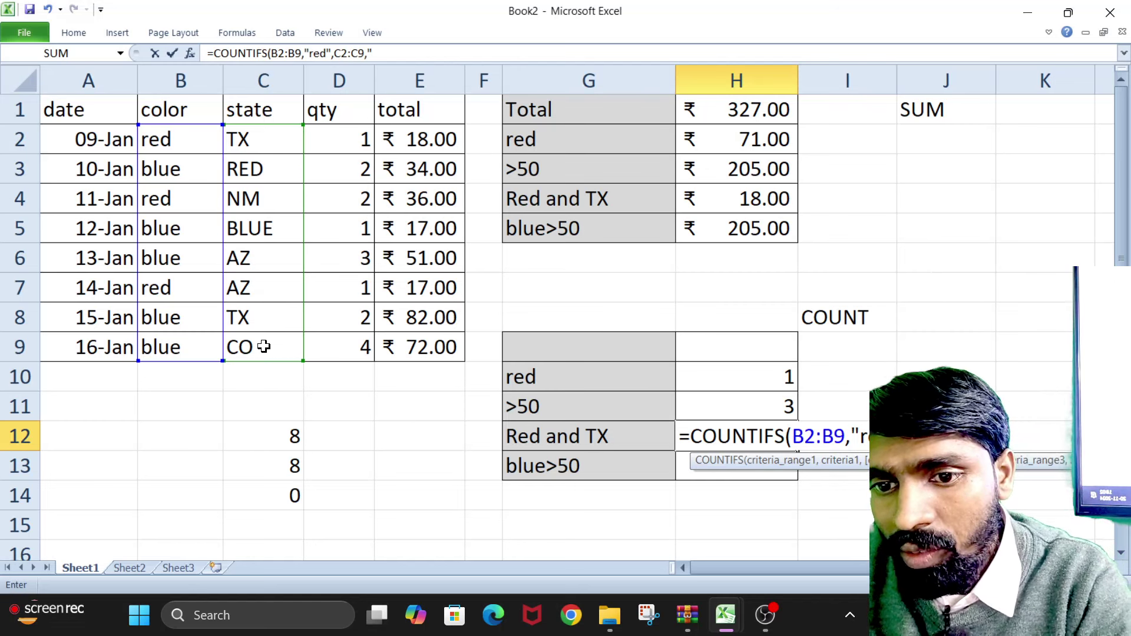
text("tx)
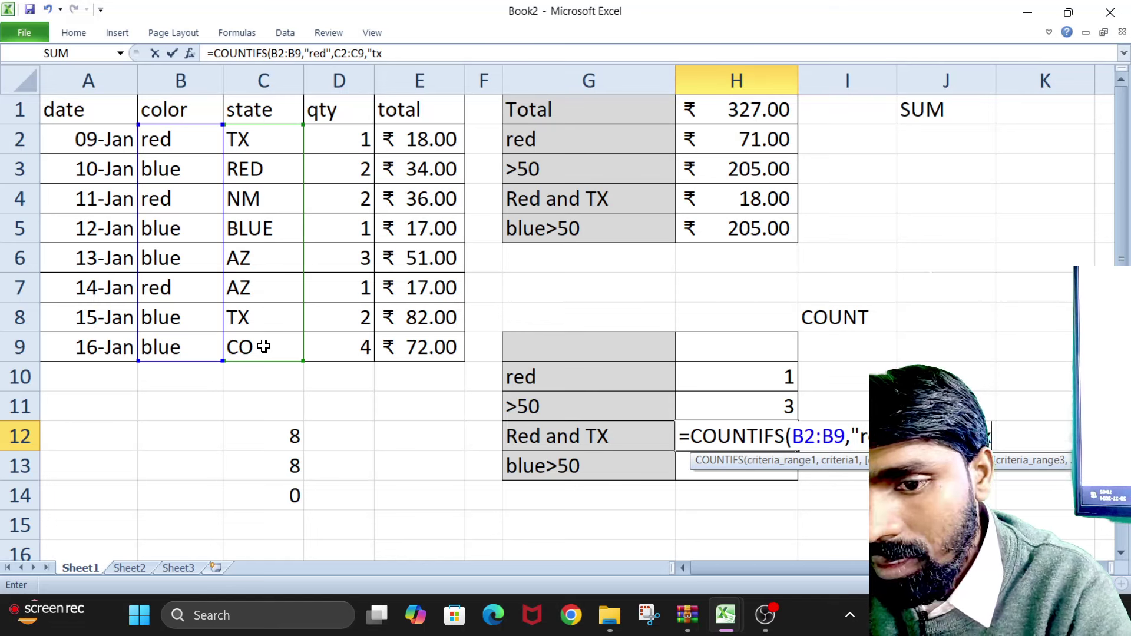
text(")
key(Return)
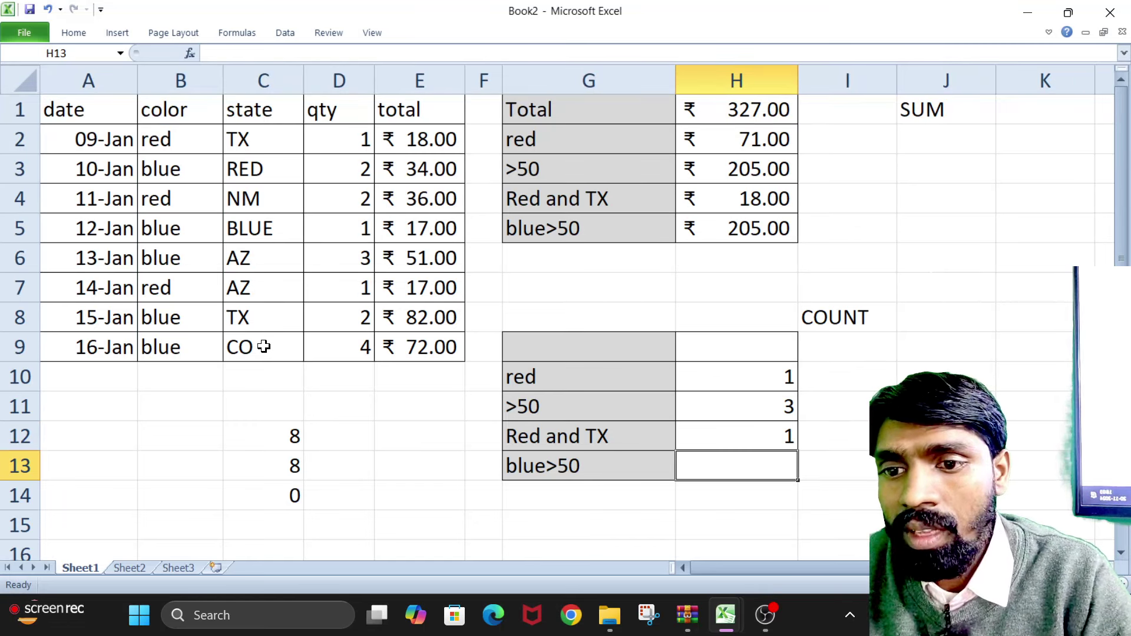
- Enter =COUNTIFS(B2:B9,"blue",E2:E9,">50") in H13
text(=c)
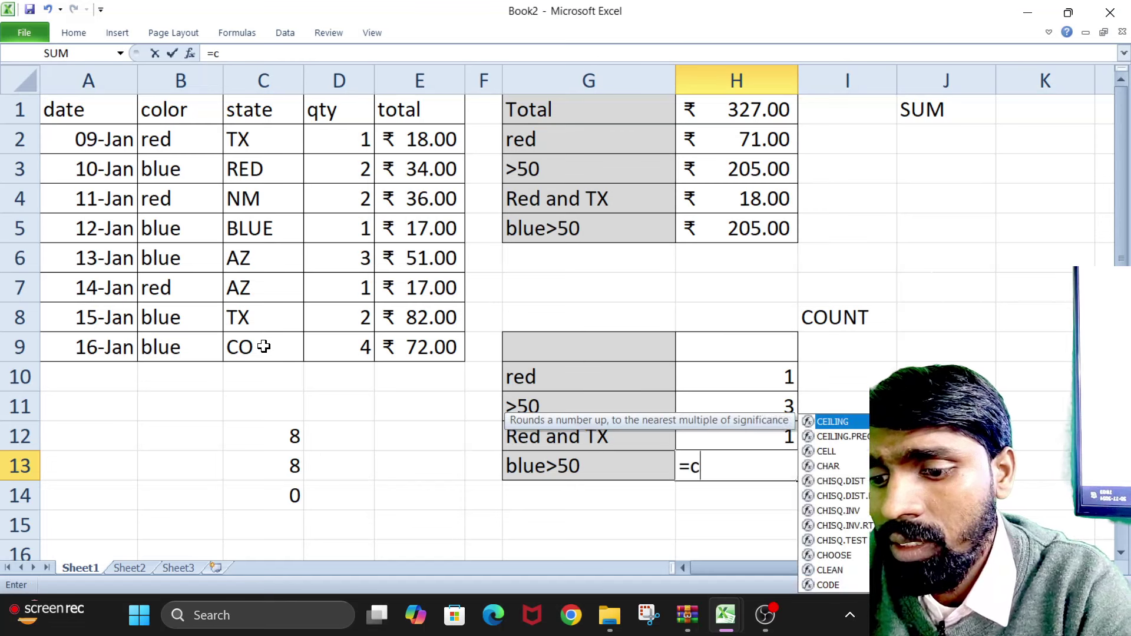
text(ount)
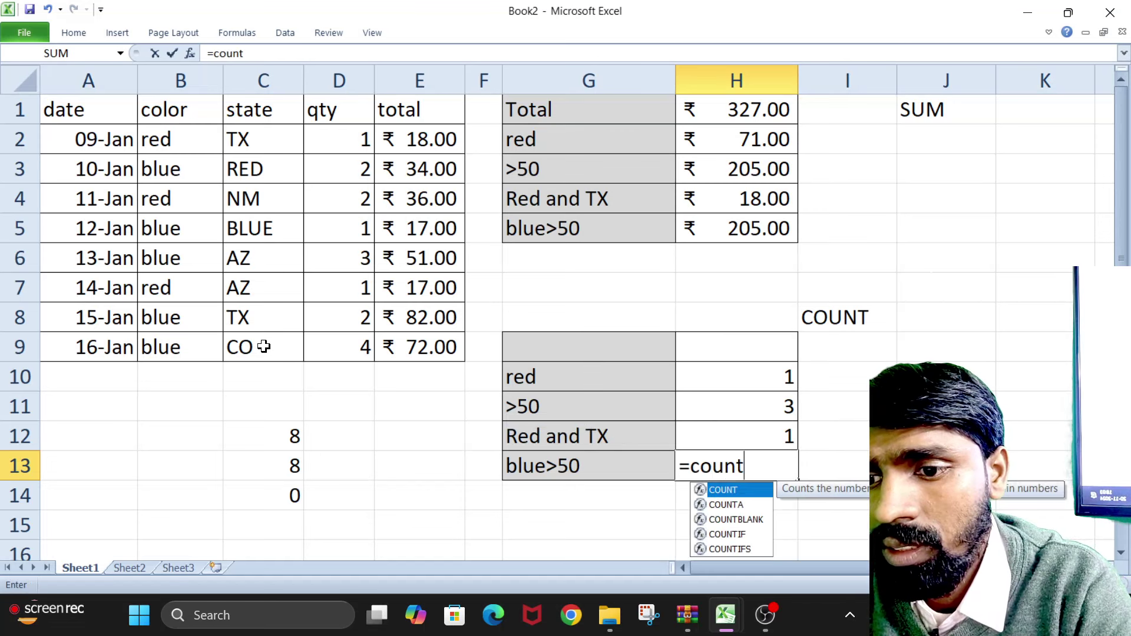
text(ifs)
key(Tab)
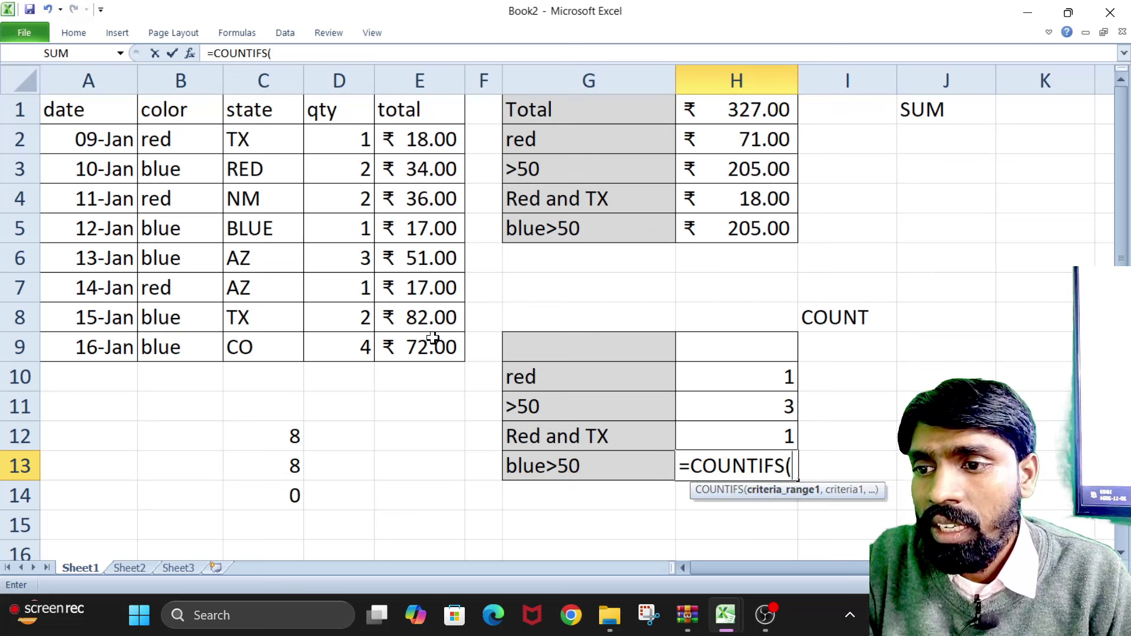
drag(180, 141, 181, 348)
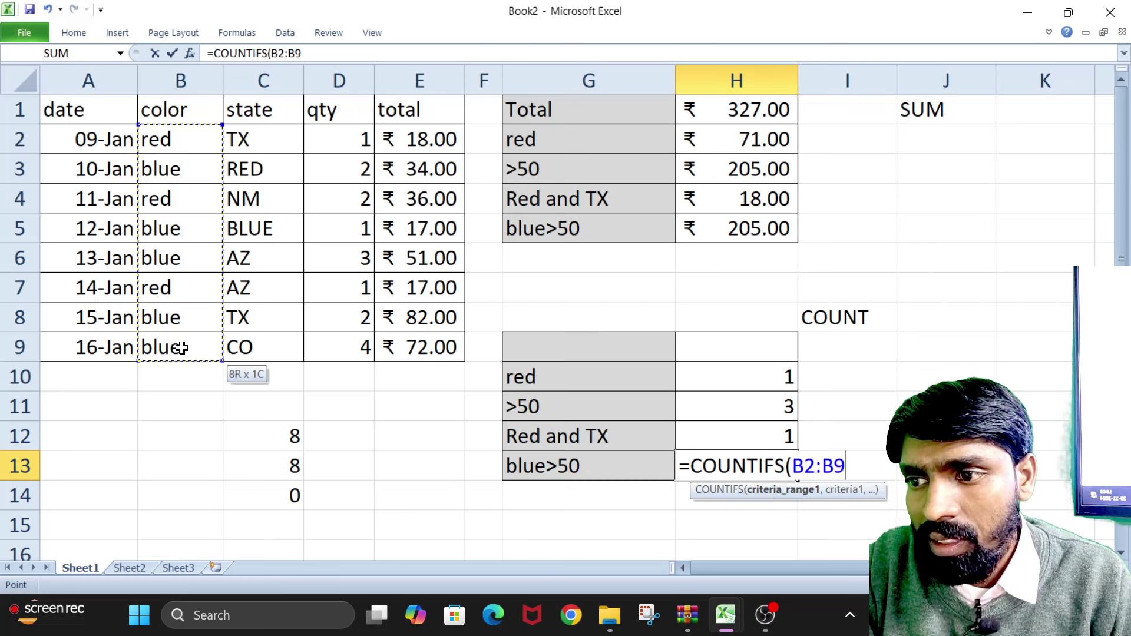
text(,"blu)
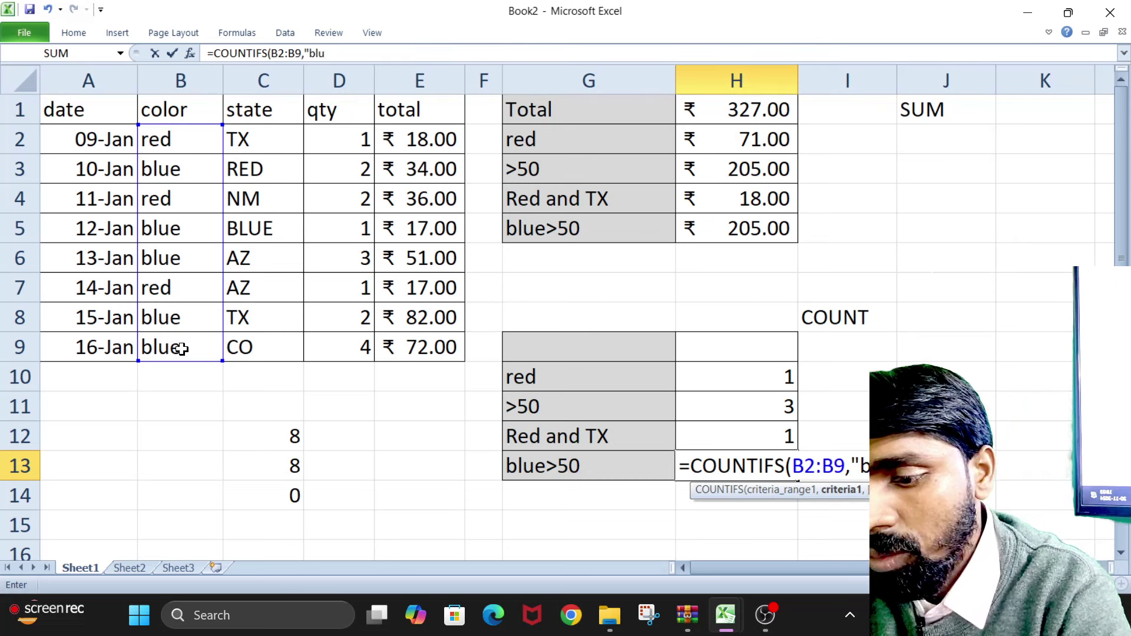
text(e",)
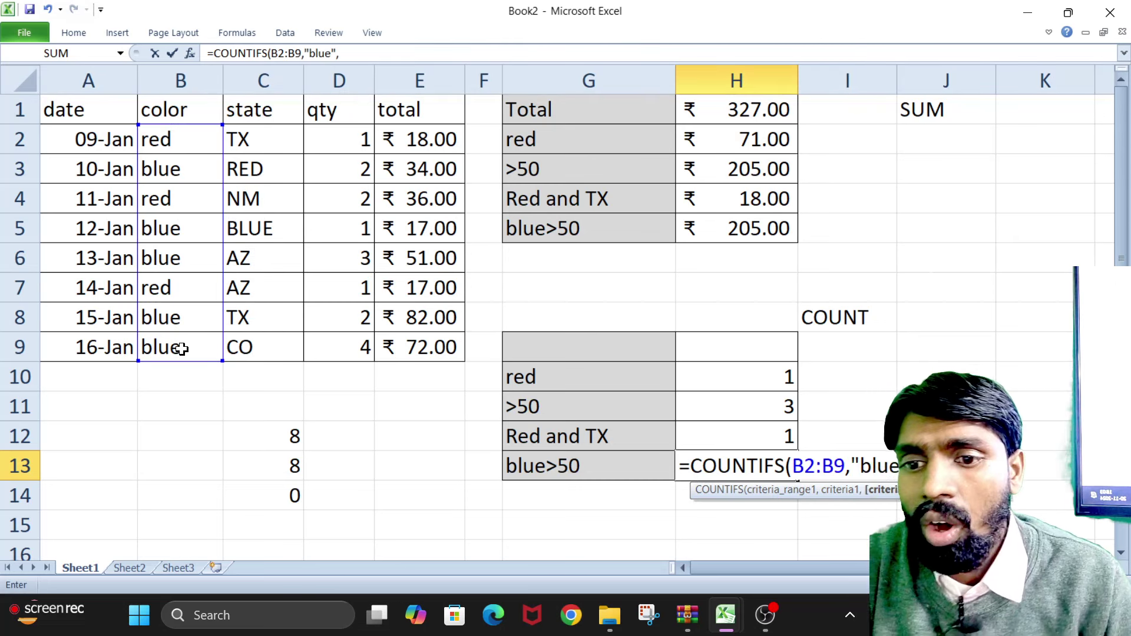
drag(408, 140, 412, 352)
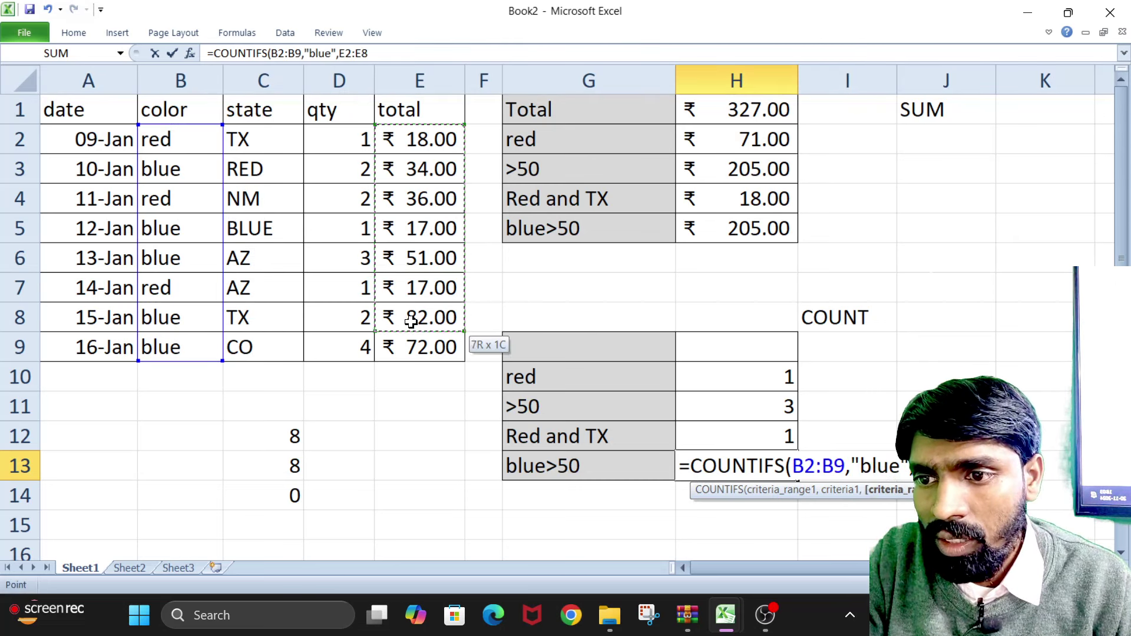
text(,)
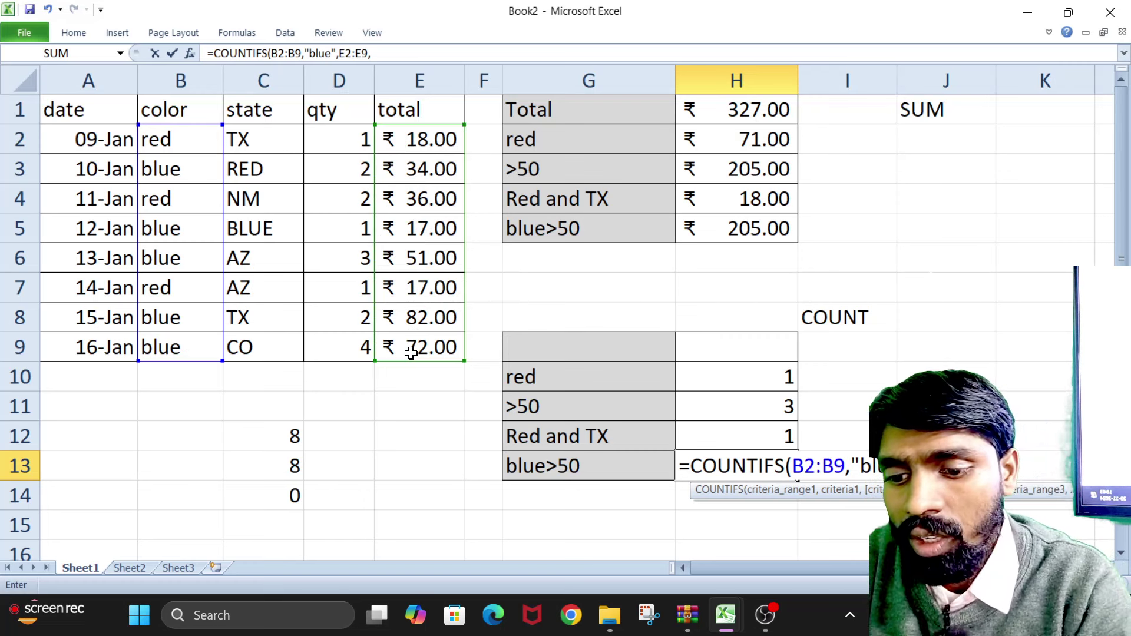
text(">)
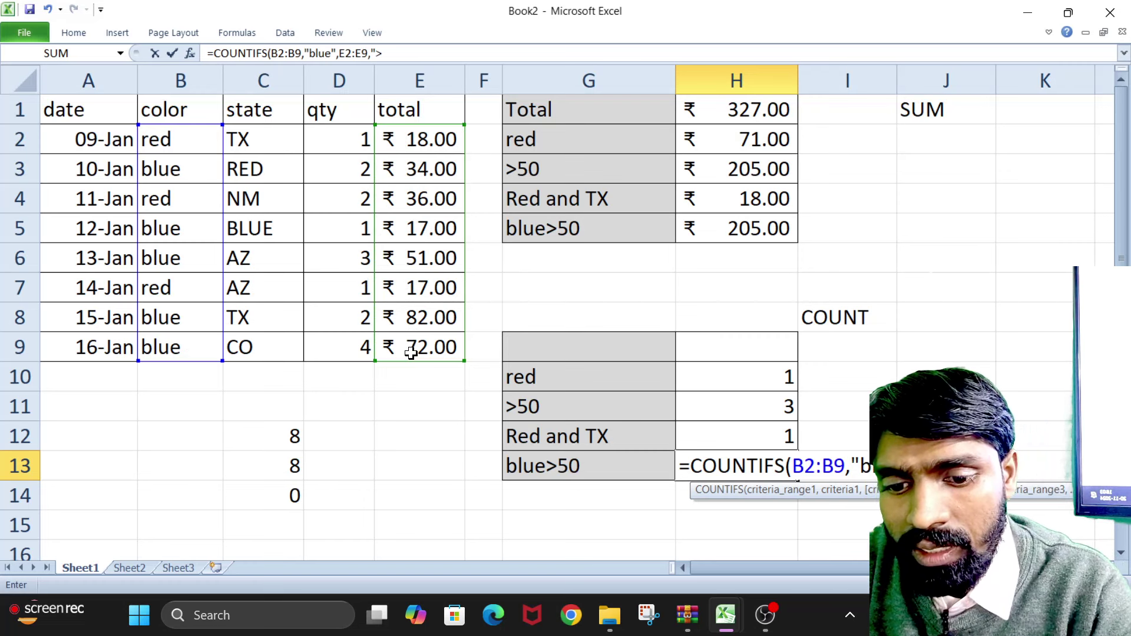
text(50"))
key(Return)
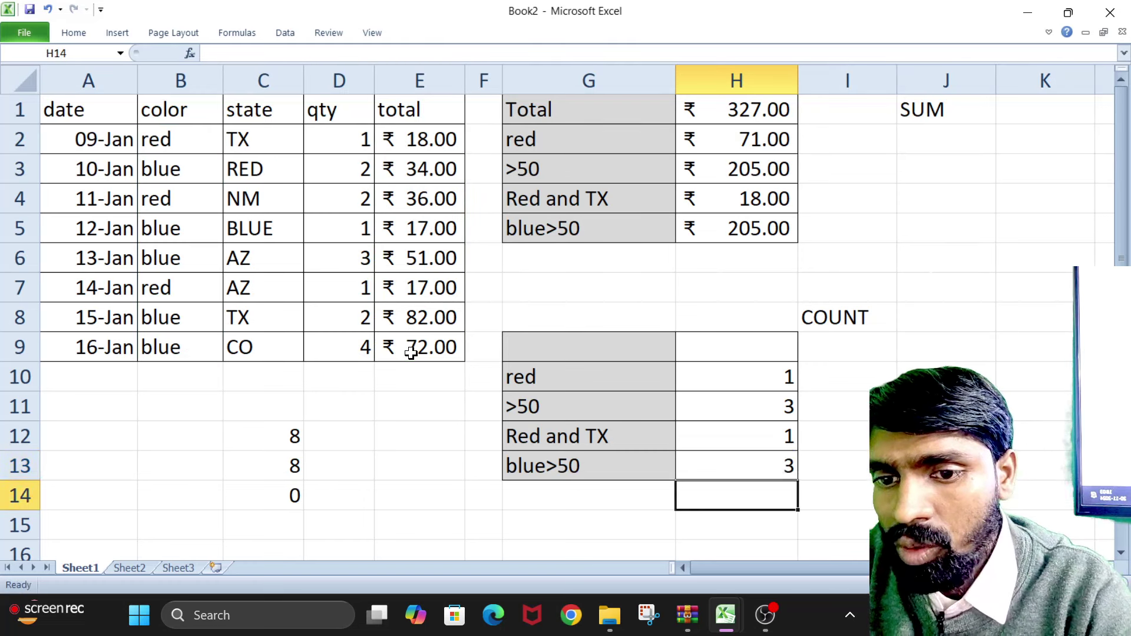